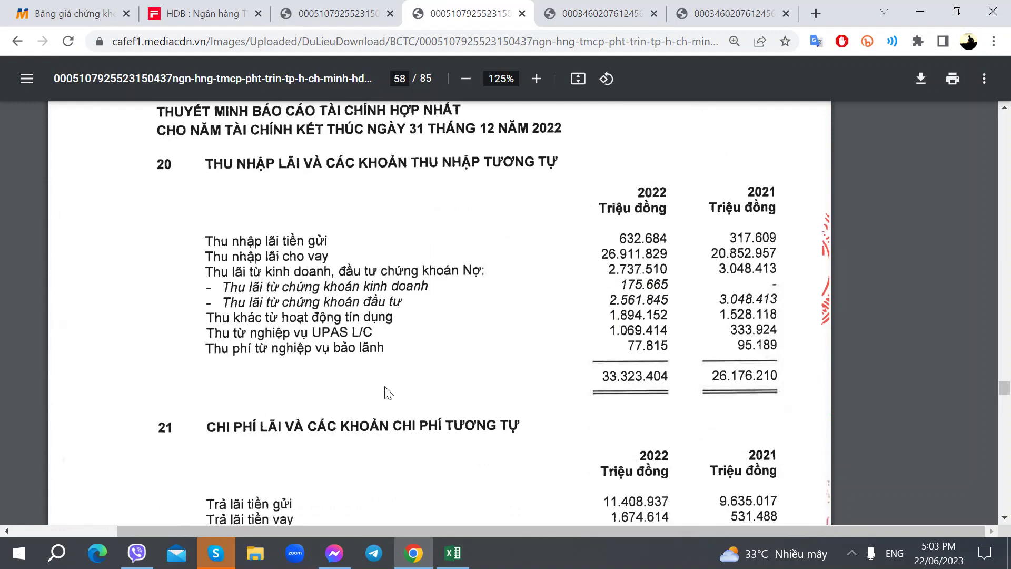
Step: Switch to the Excel workbook and examine HDB's income breakdown and loan-income share against the sector totals on the Phụ lục sheet
click(453, 553)
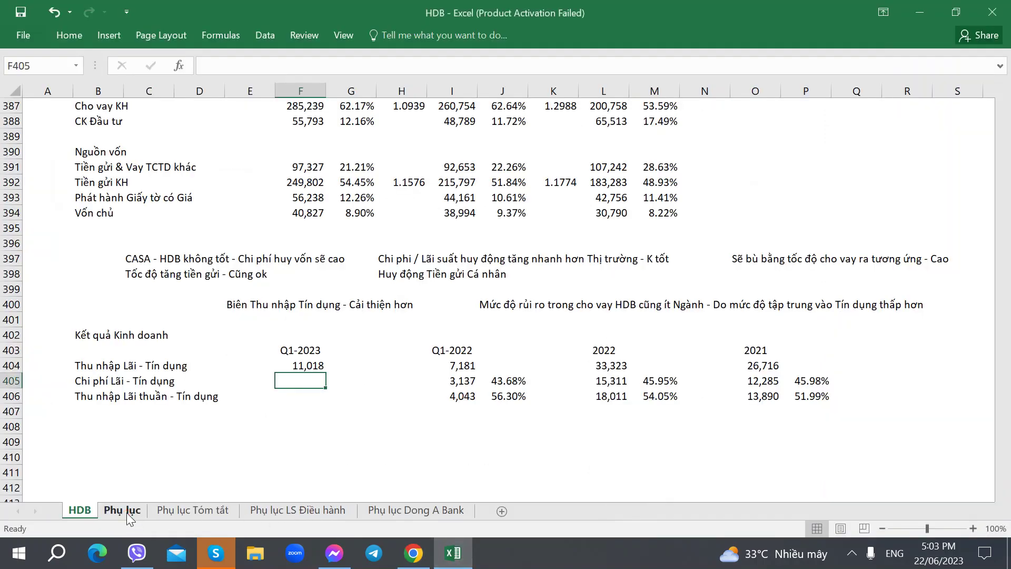
click(126, 513)
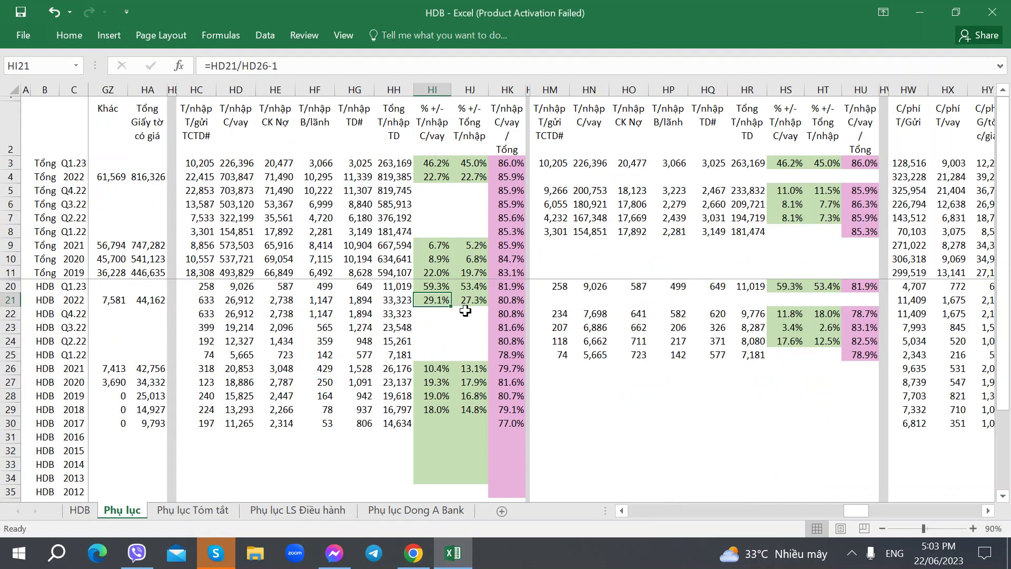
click(509, 287)
click(511, 302)
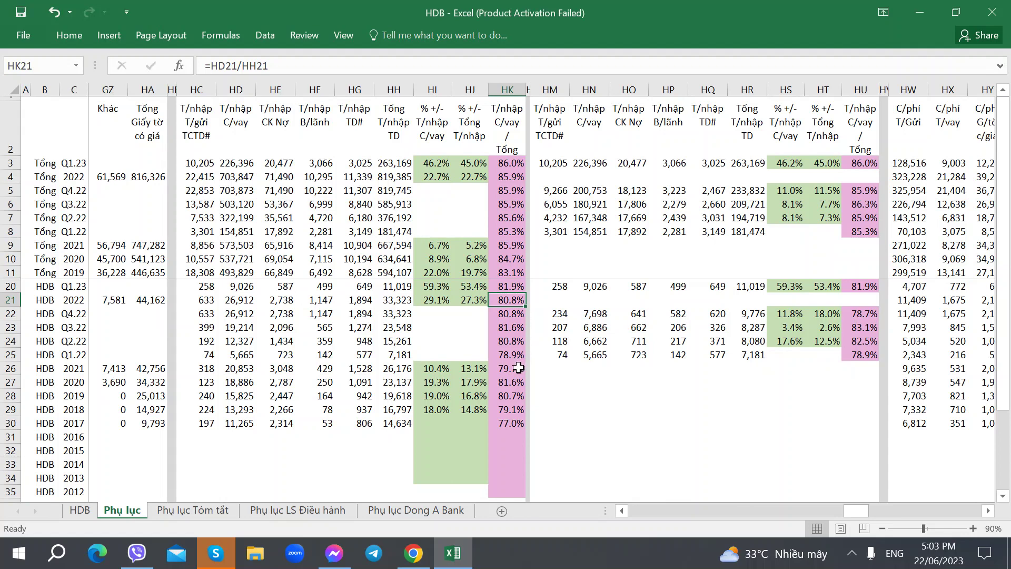
click(519, 367)
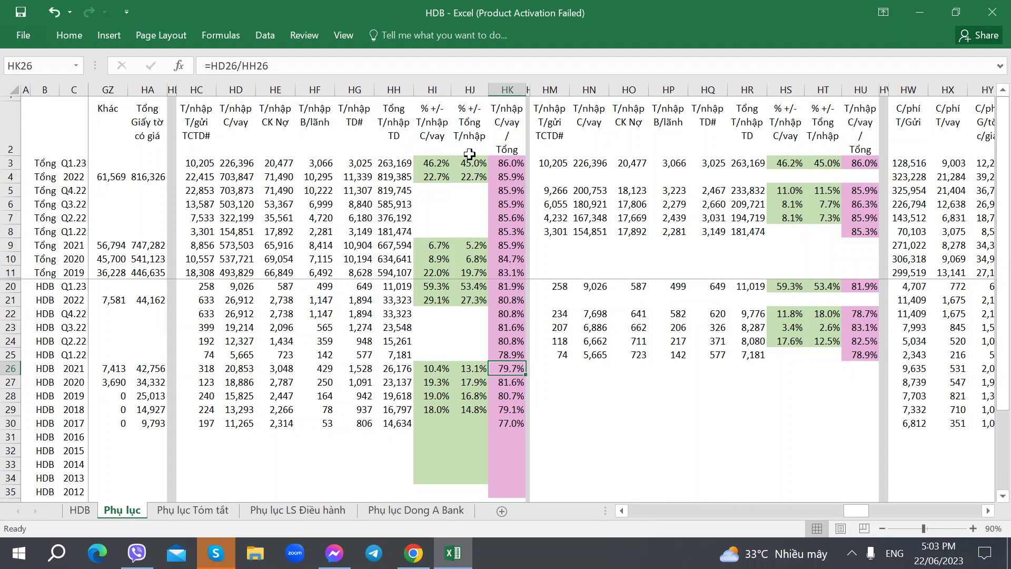
click(502, 184)
click(501, 178)
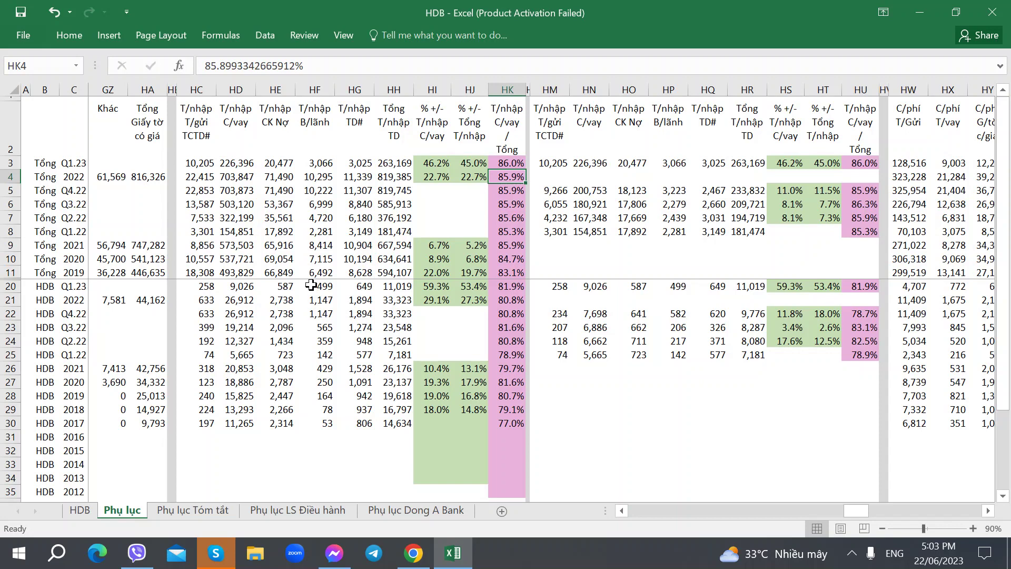
click(252, 302)
click(287, 312)
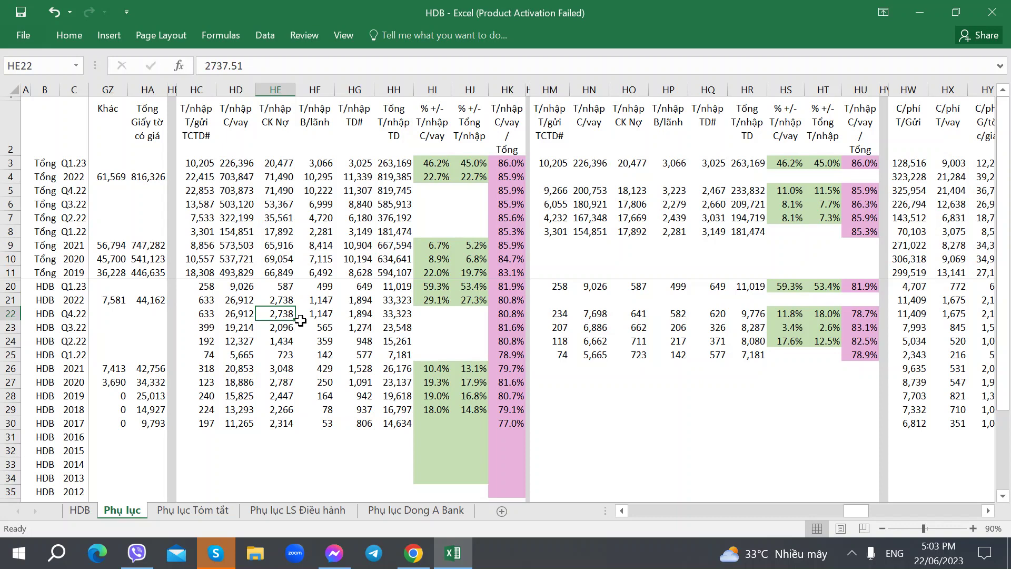
click(289, 299)
click(232, 302)
click(280, 325)
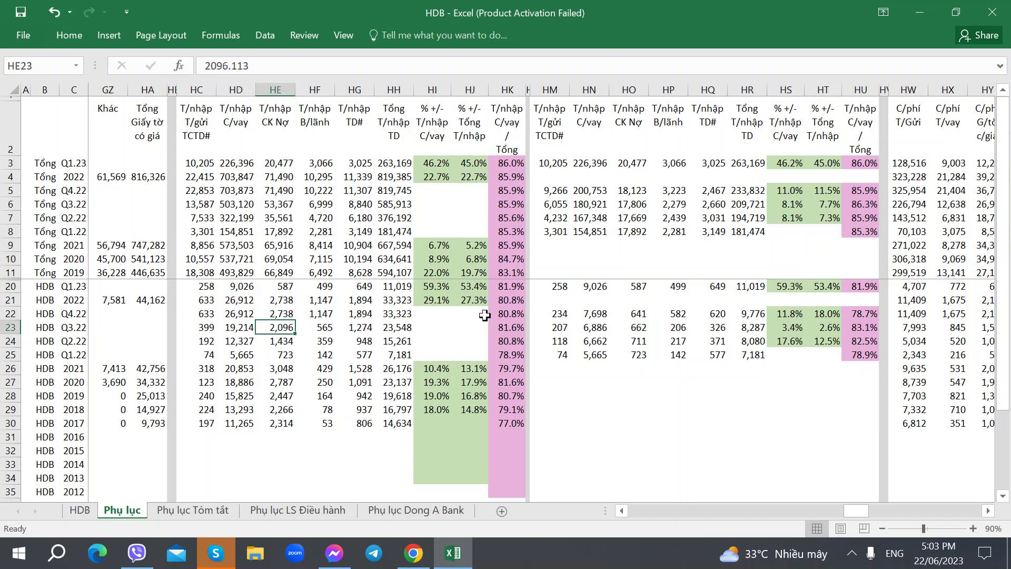
Step: On the HDB sheet, enter the Q1-2023 credit interest expense from the quarterly financial report as 6178 in F405
click(81, 515)
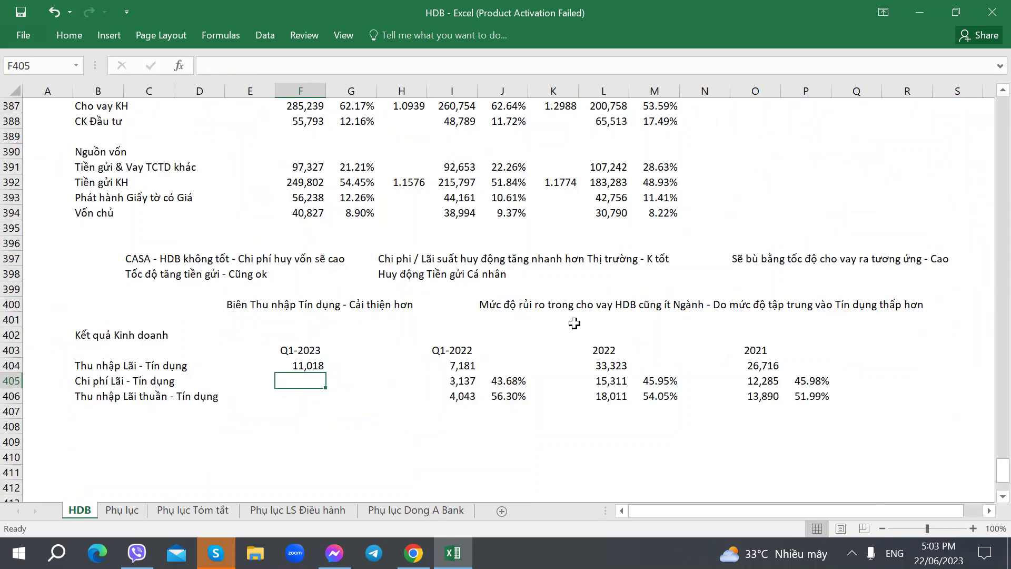
click(508, 311)
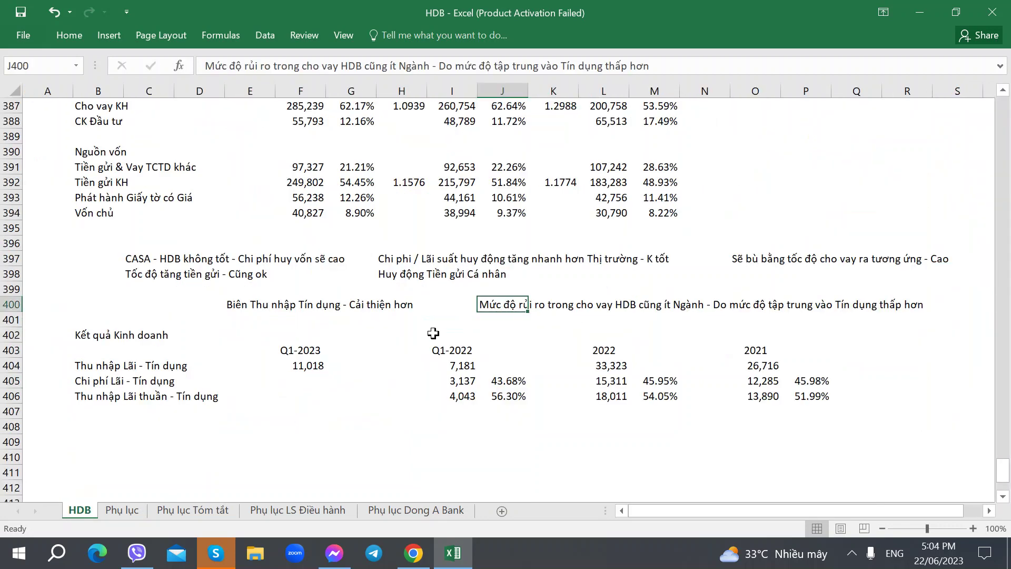
click(321, 378)
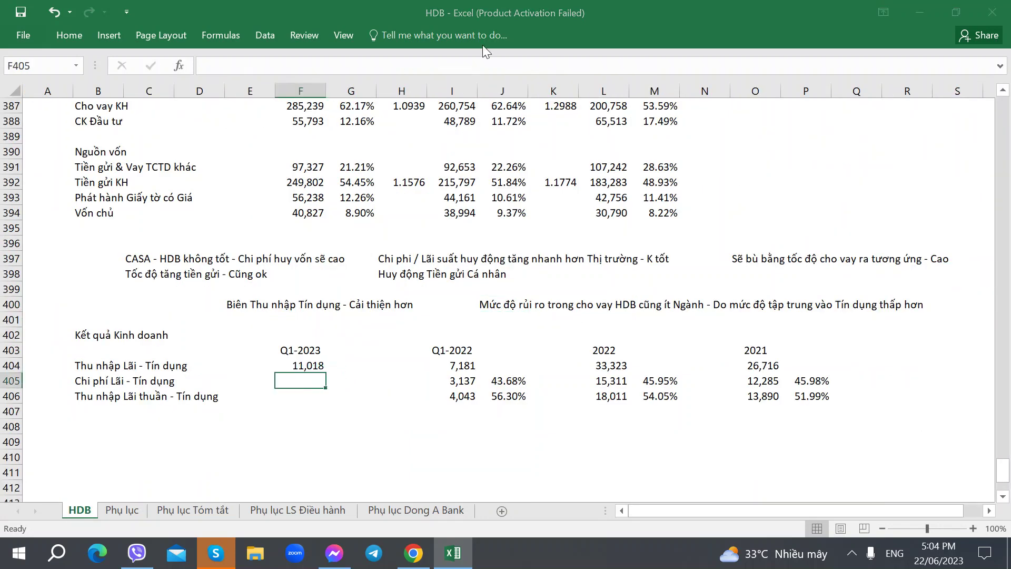
key(alt+Tab)
click(595, 13)
click(686, 6)
click(595, 14)
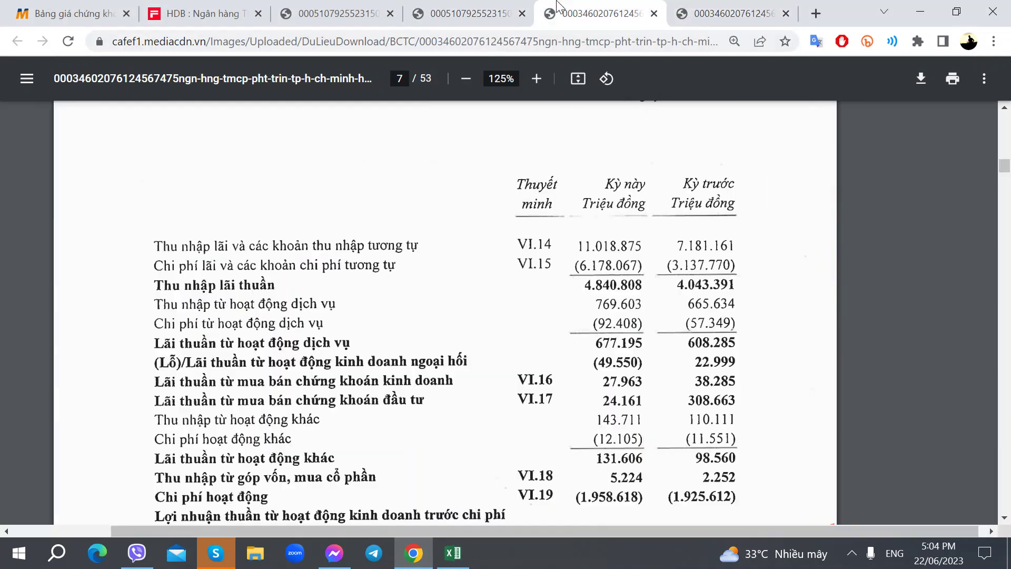
key(alt+Tab)
key(alt+Tab)
key(alt+Tab)
text(6178)
key(Tab)
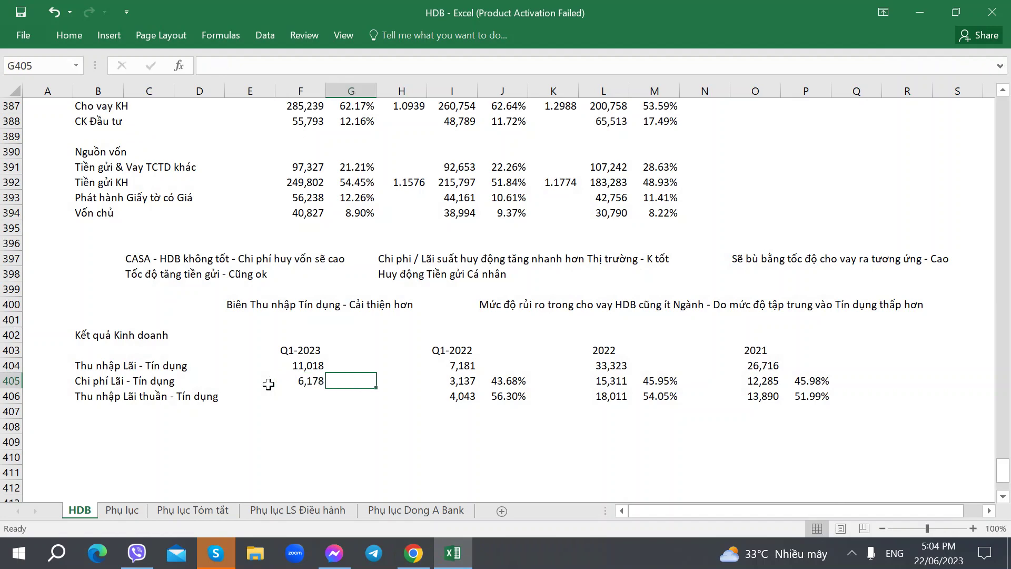
key(Return)
Step: Enter the Q1-2023 net credit interest income from the quarterly report as 4840 in F406
key(alt+Tab)
key(alt+Tab)
text(4840)
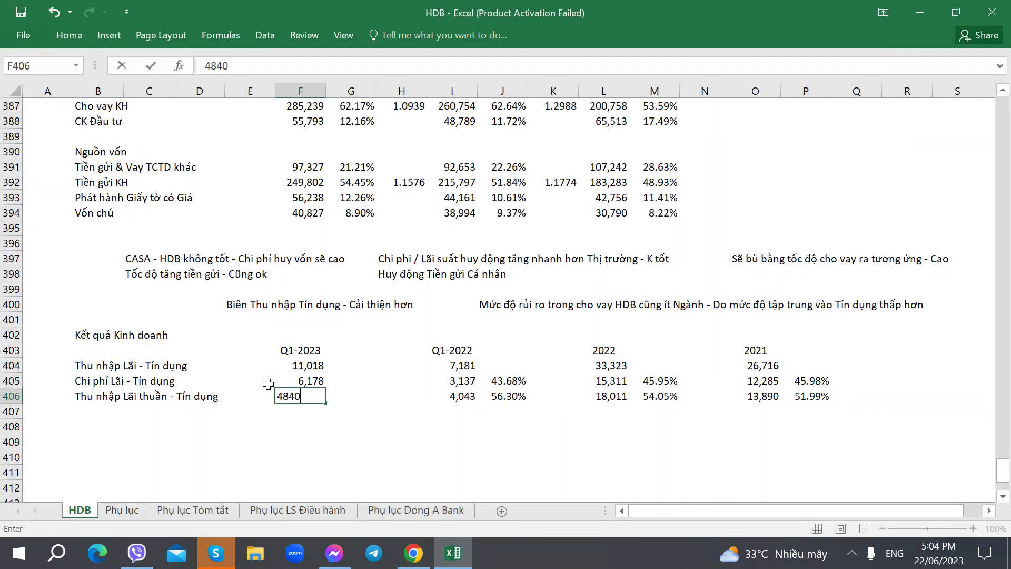
key(Tab)
key(Tab)
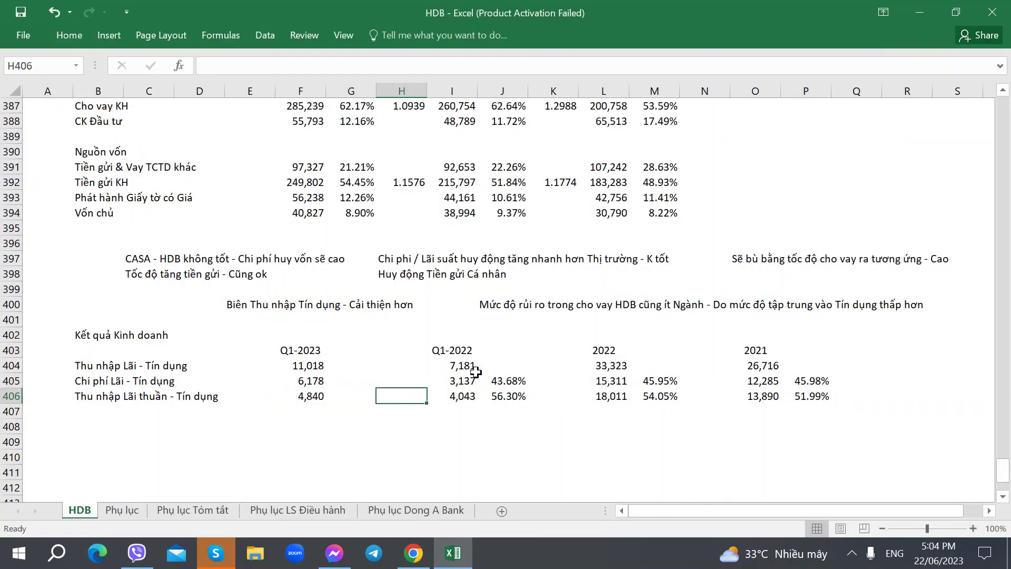
click(467, 370)
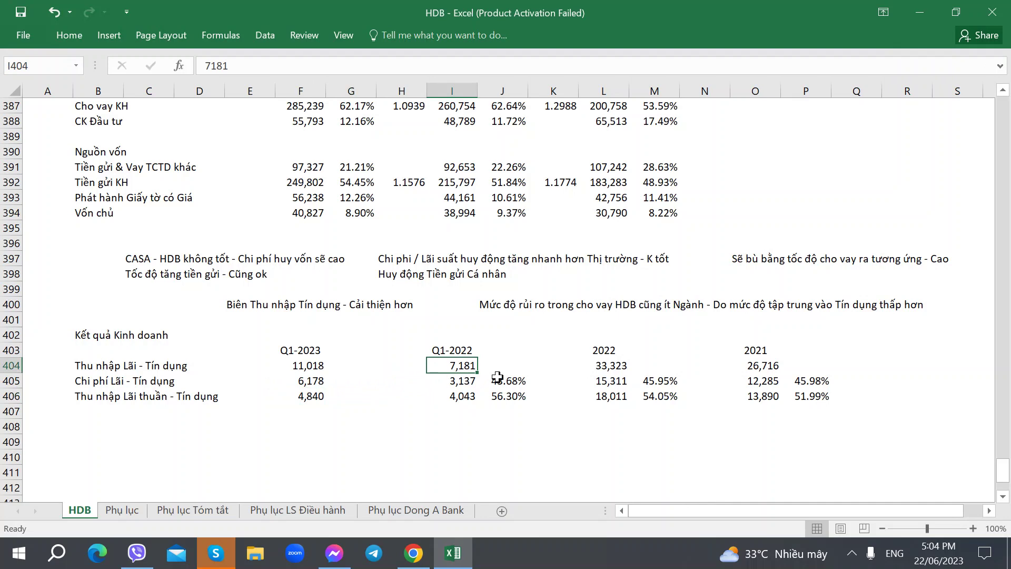
click(613, 363)
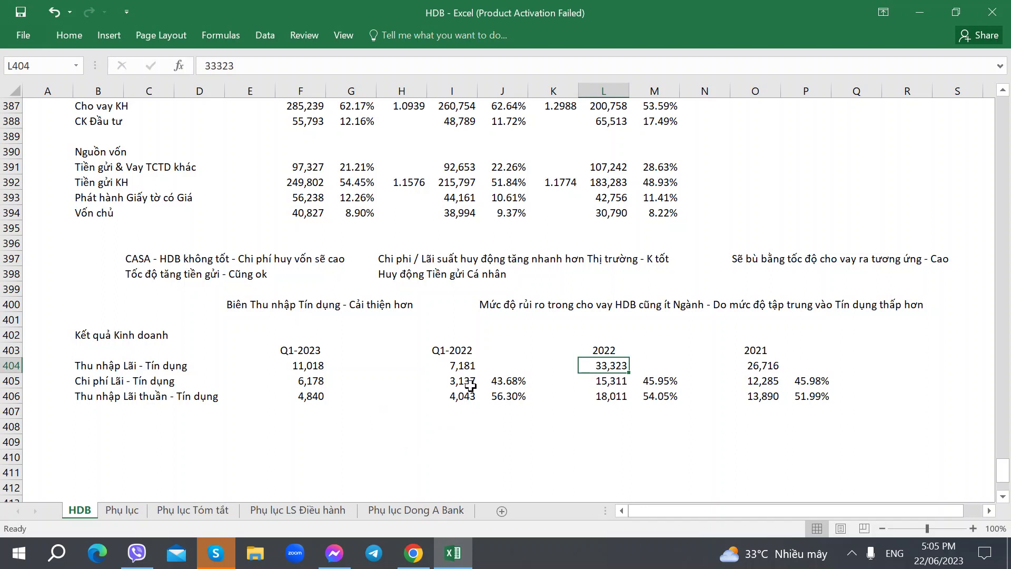
Step: Copy the Q1-2022 expense percentage formula from J405 into G405 and G406 for the Q1-2023 figures
click(505, 384)
key(ctrl+c)
key(Left)
key(Left)
key(Left)
key(ctrl+v)
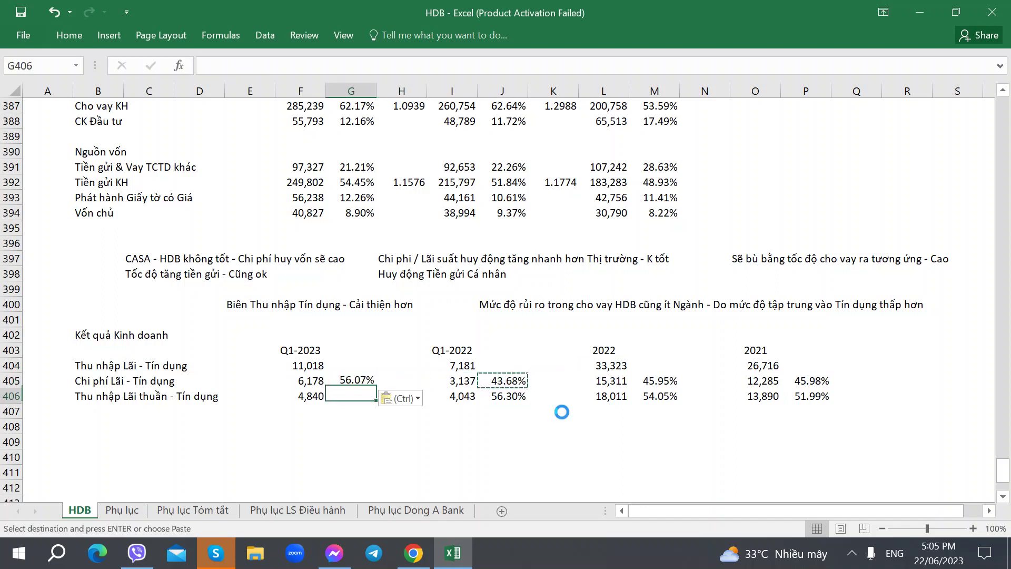
key(Down)
key(ctrl+v)
key(Down)
key(Right)
click(349, 397)
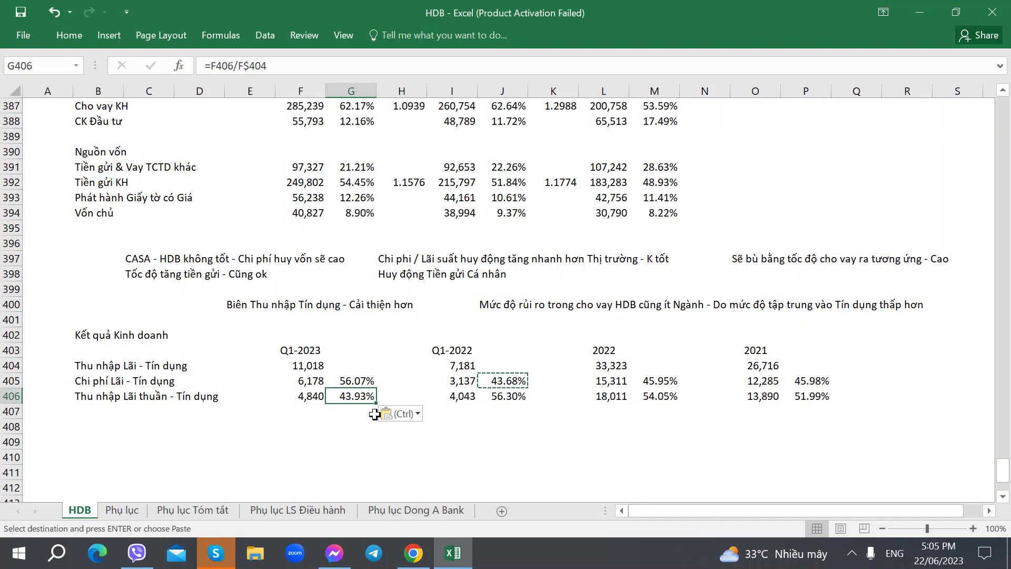
click(402, 380)
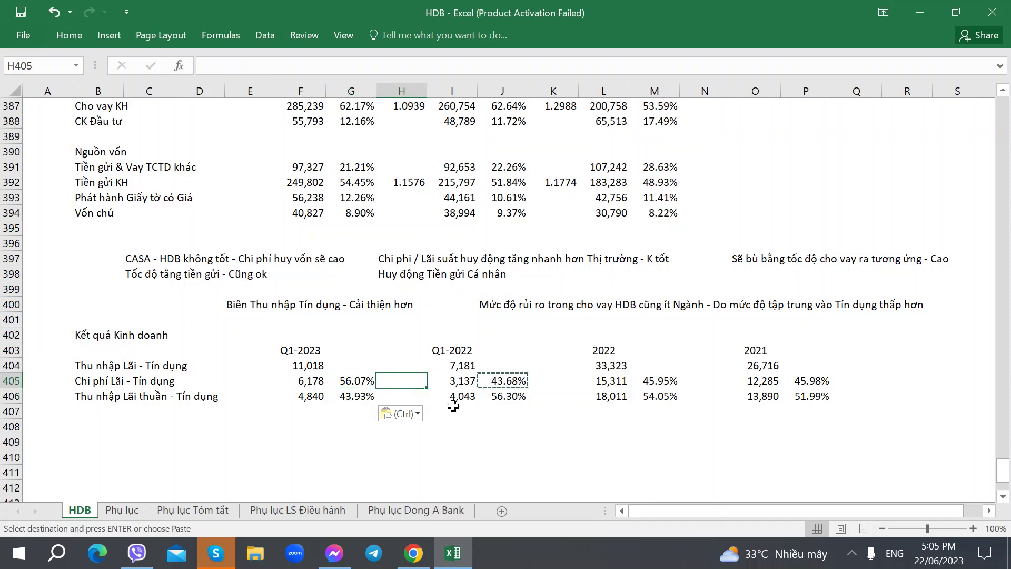
text(`)
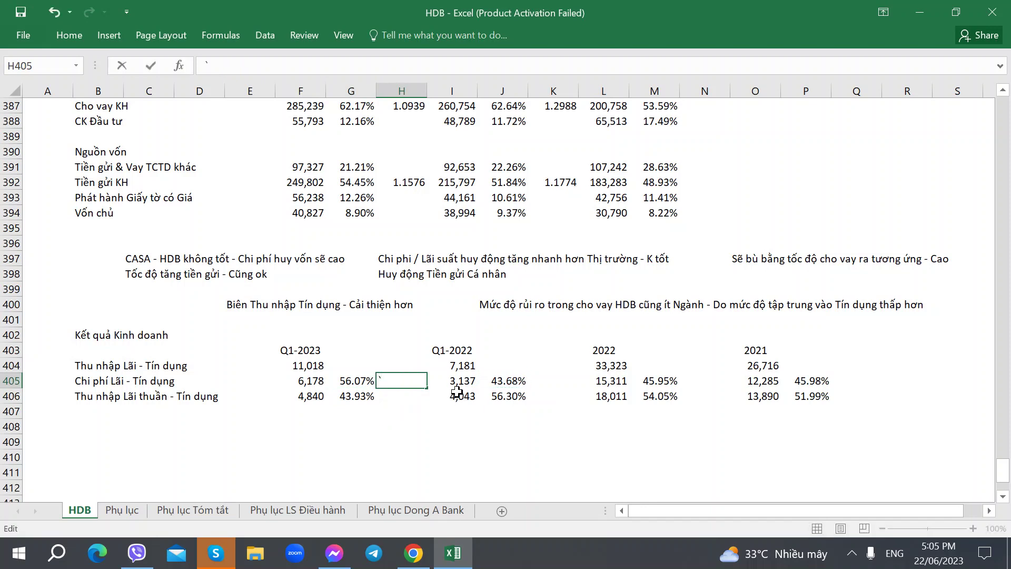
key(Escape)
click(456, 385)
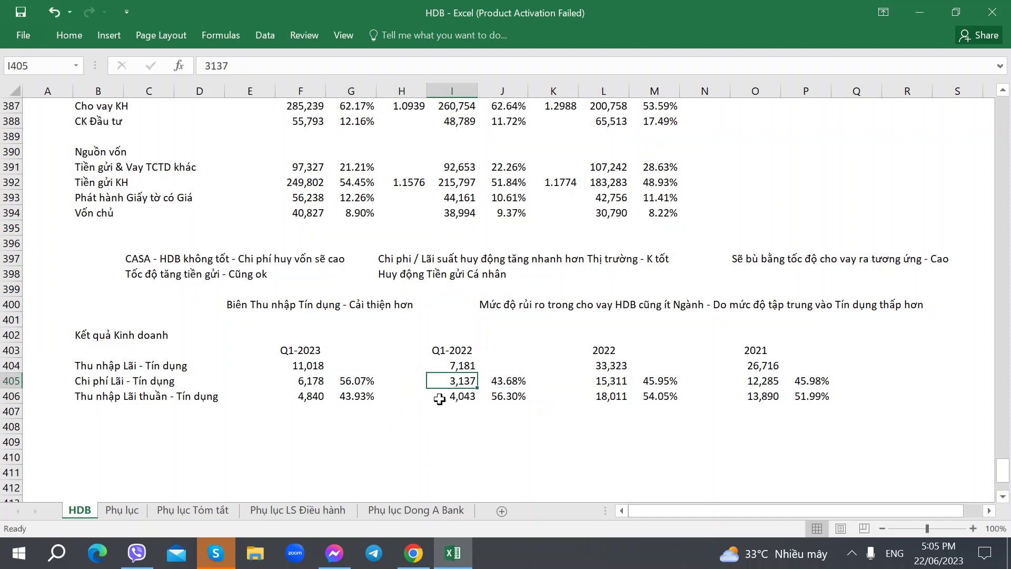
click(411, 391)
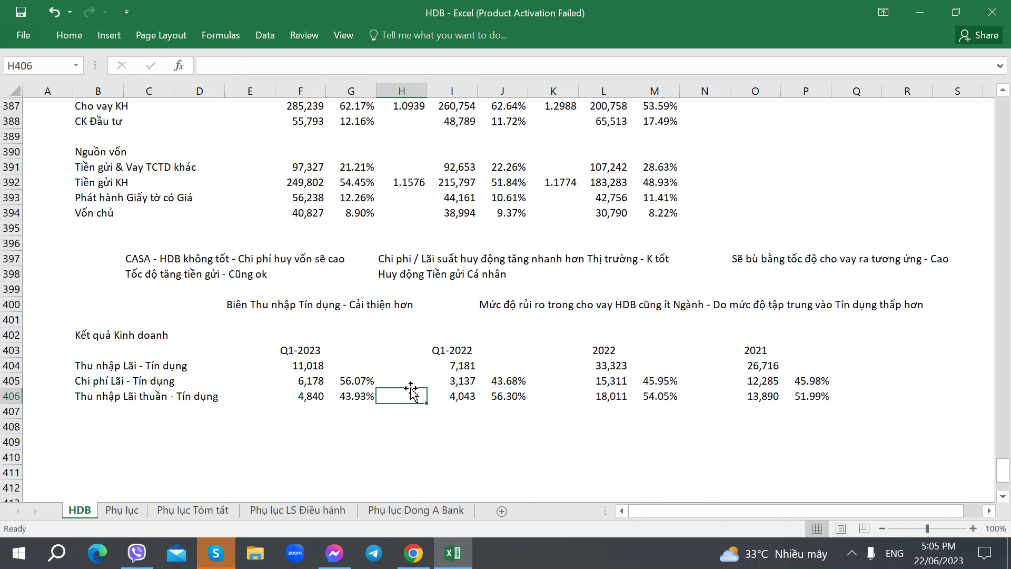
click(308, 363)
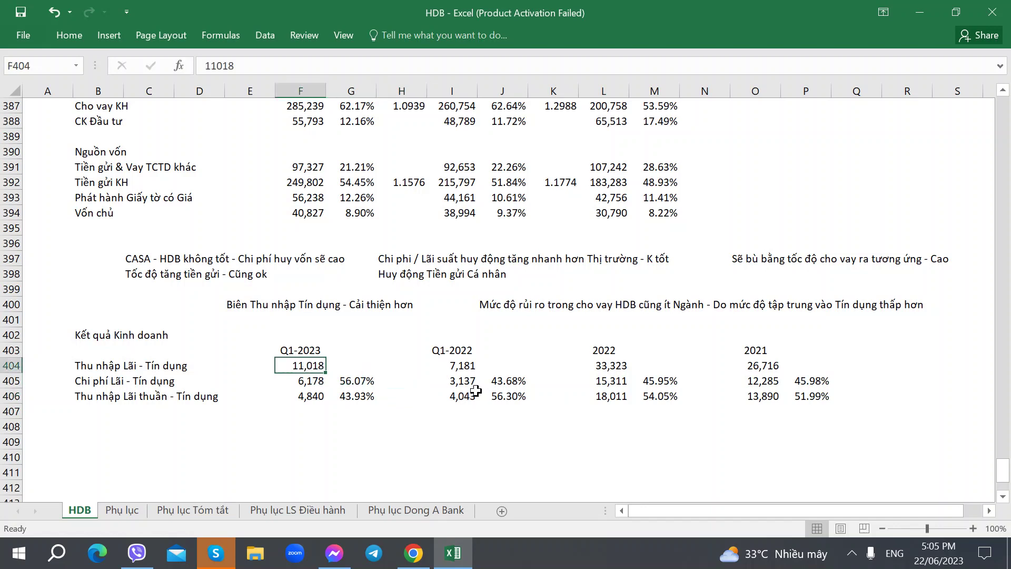
Step: Calculate the 2022-to-2021 ratio of credit interest income in N404 with the formula =L404/O404
click(410, 366)
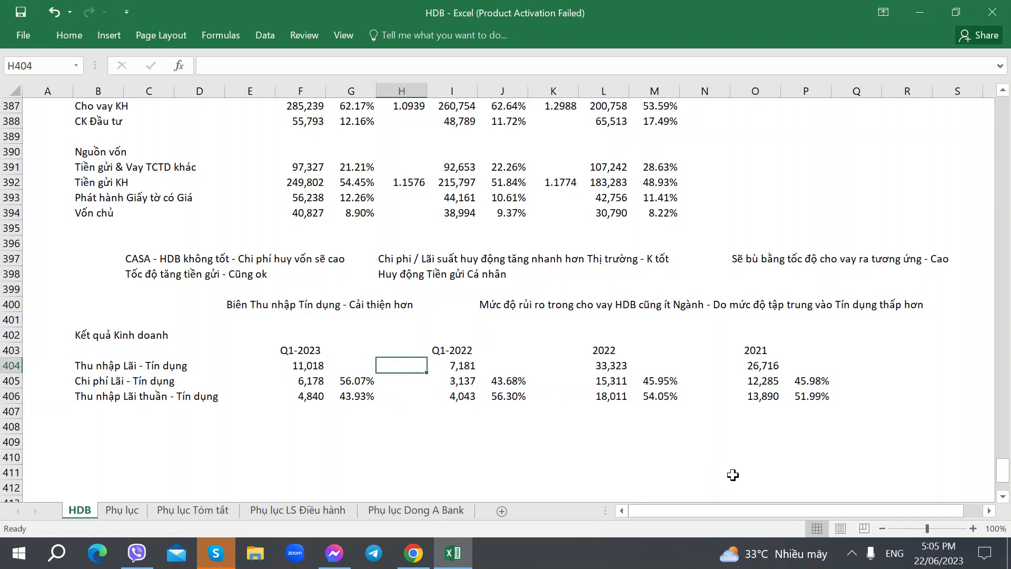
key(Right)
key(Right)
key(Right)
key(Right)
key(Right)
key(Right)
text(=)
key(Left)
key(Left)
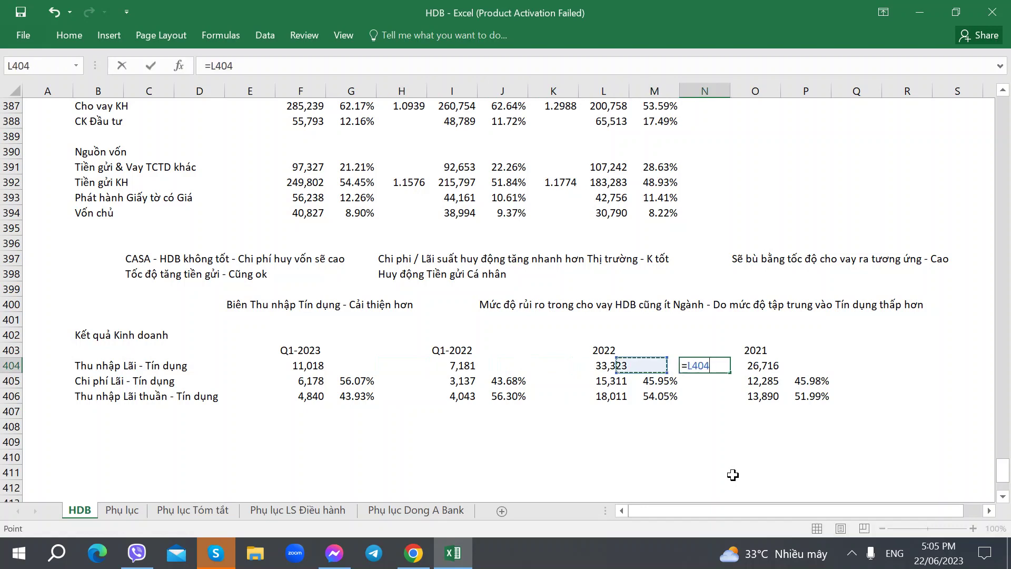
text(/)
key(Right)
key(ctrl+Return)
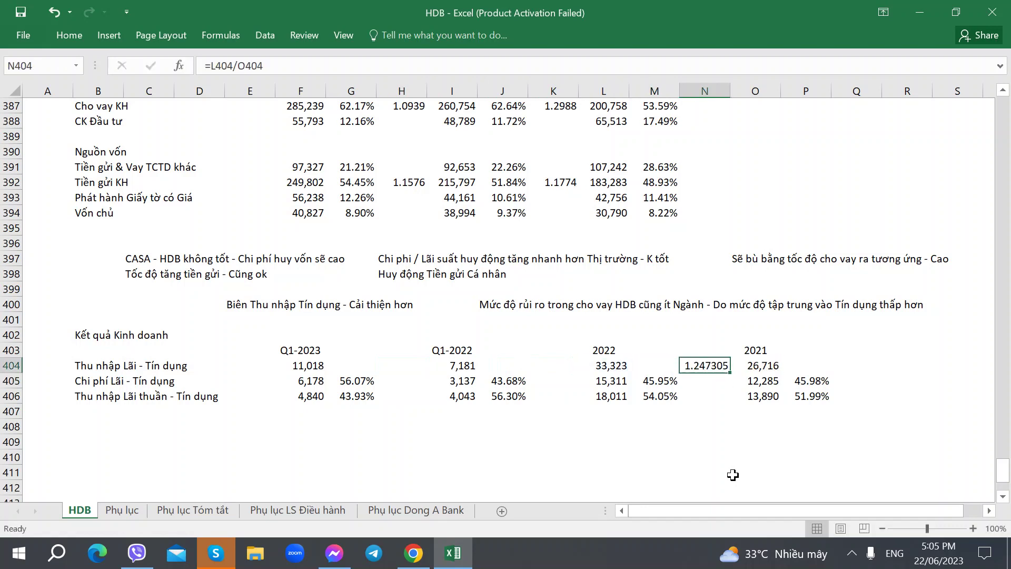
Step: Copy the ratio formula from N404 to N406 for net credit interest income
key(ctrl+c)
key(Down)
key(Down)
key(ctrl+v)
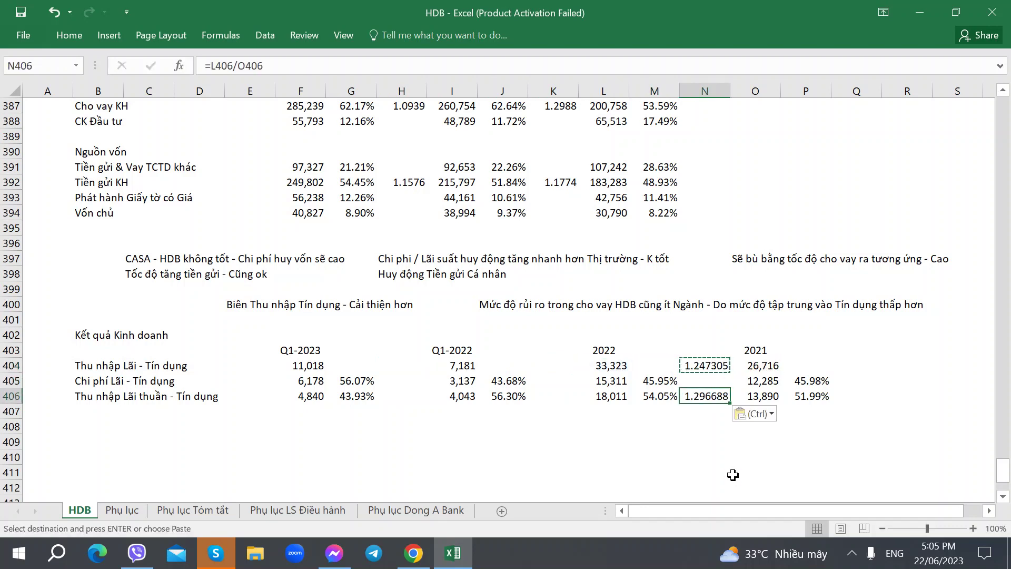
Step: Paste the copied ratio formula into H404 and H406 to compare Q1-2023 with Q1-2022
key(Up)
key(Up)
key(Left)
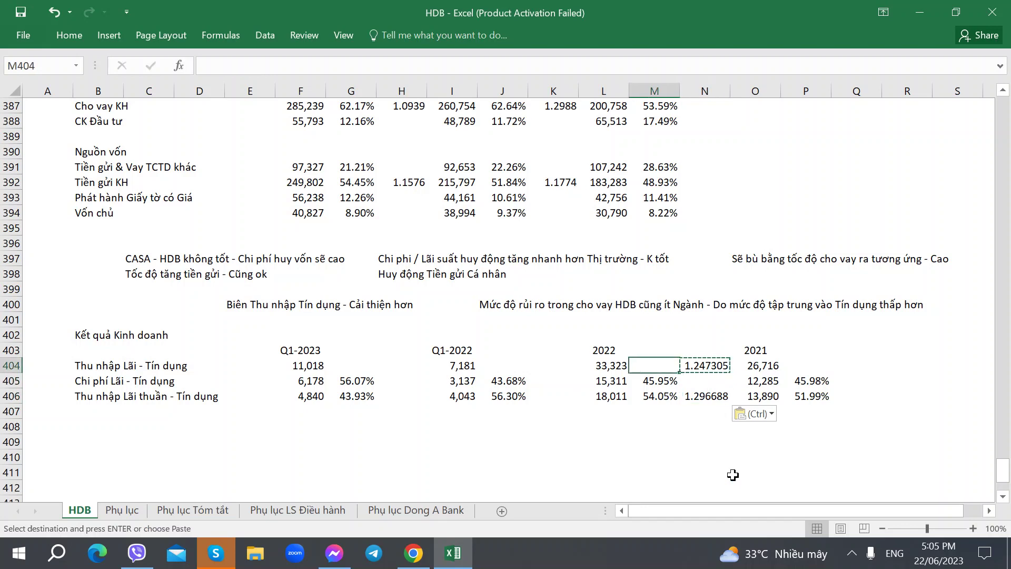
key(Left)
key(Left)
key(Left)
key(Left)
key(Left)
key(ctrl+v)
key(Down)
key(Down)
key(ctrl+v)
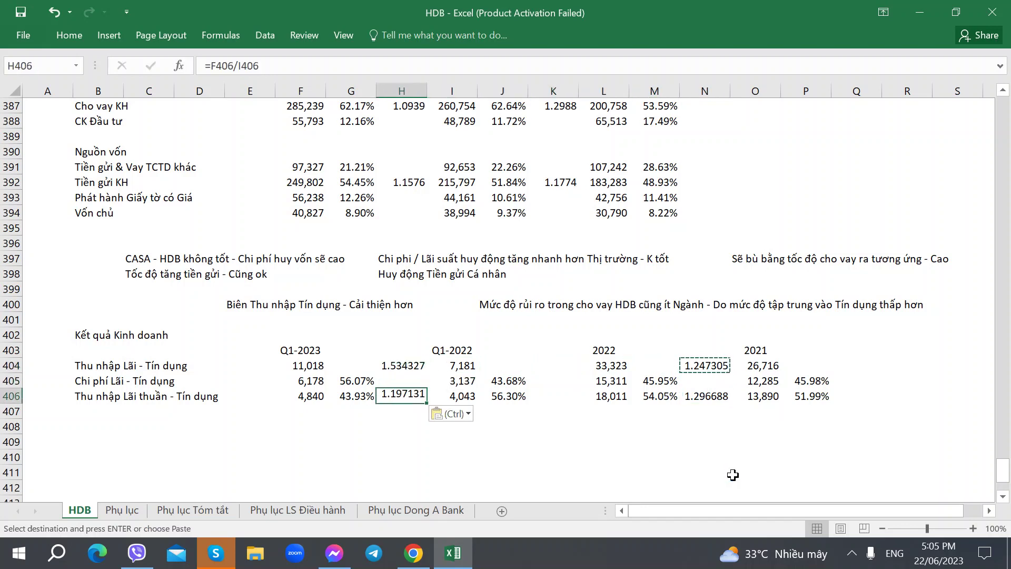
key(Down)
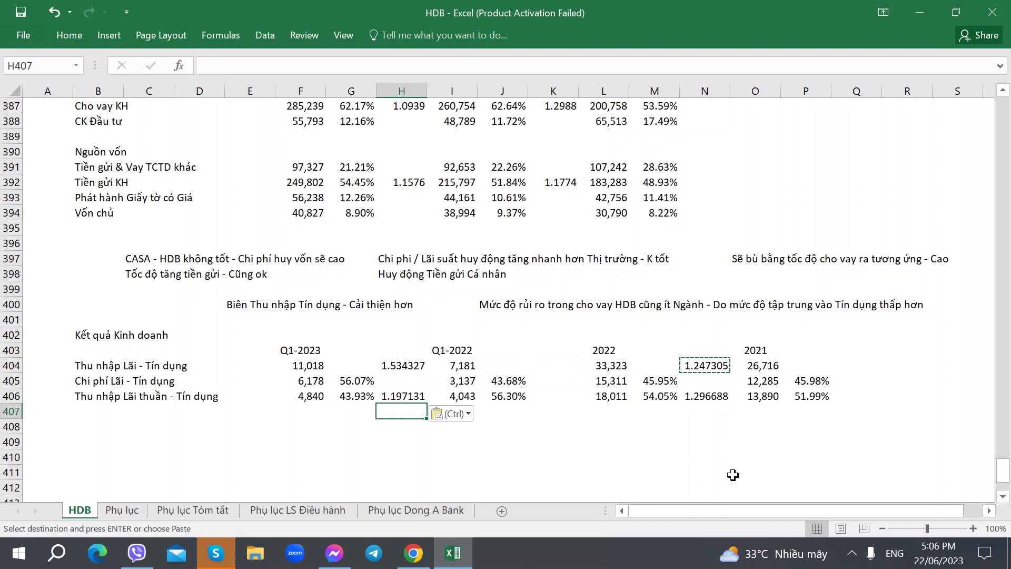
Step: Compare the Q1-2023 growth ratios of interest income and net interest income in H404 and H406
key(Up)
key(Up)
key(Down)
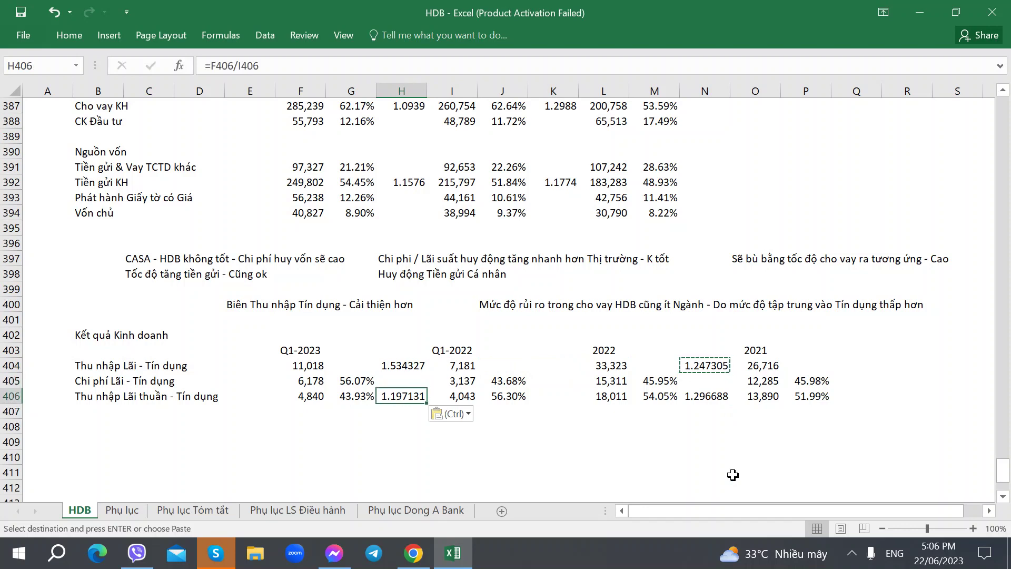
key(Up)
key(Up)
key(Down)
key(Down)
Step: On the Phụ lục sheet, compare the sector's and HDB's Q1.23 loan-income growth and inspect the formula in HI20
key(ctrl+Page_Down)
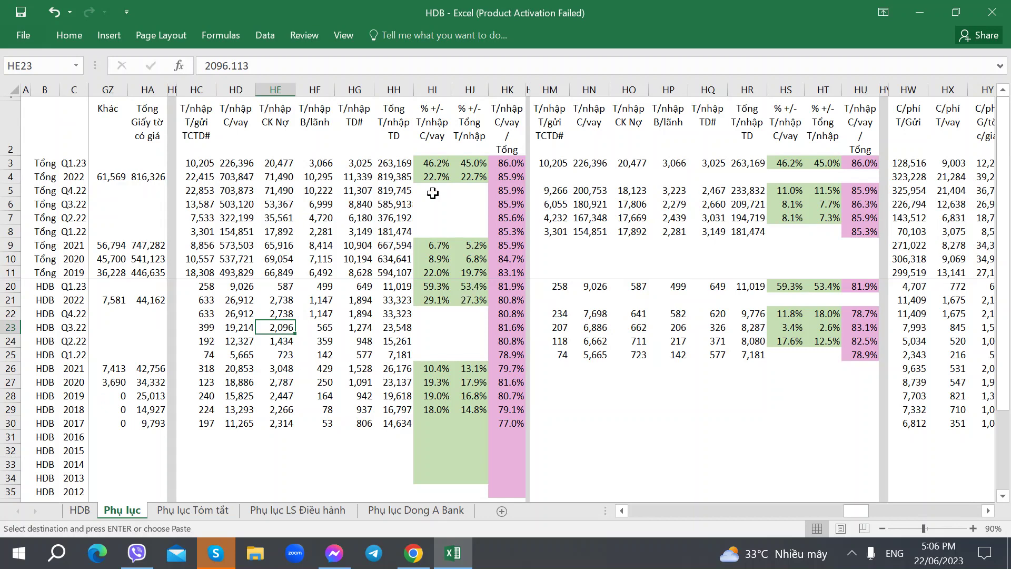
drag(437, 177, 437, 164)
click(437, 163)
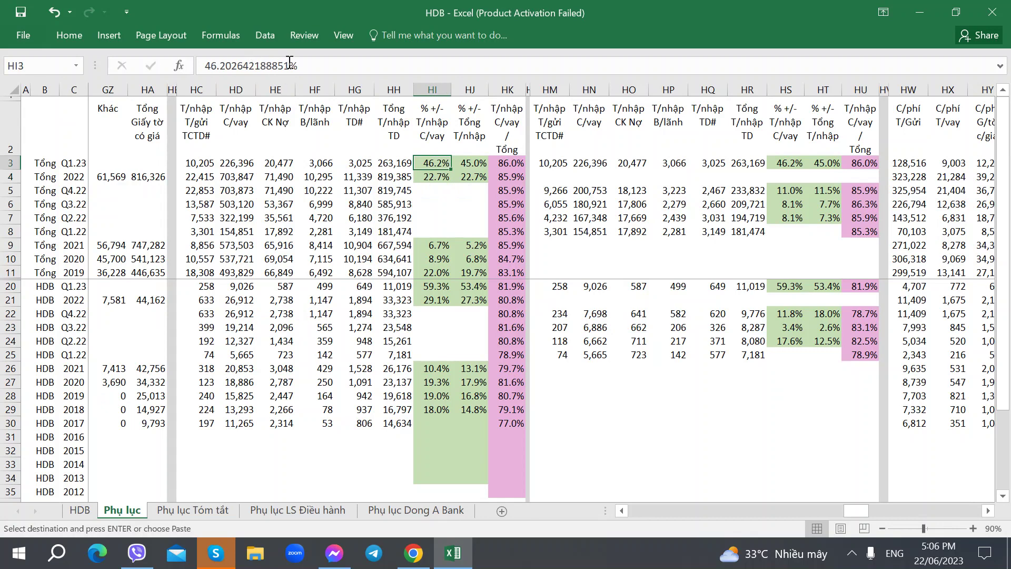
key(Escape)
key(Right)
click(433, 287)
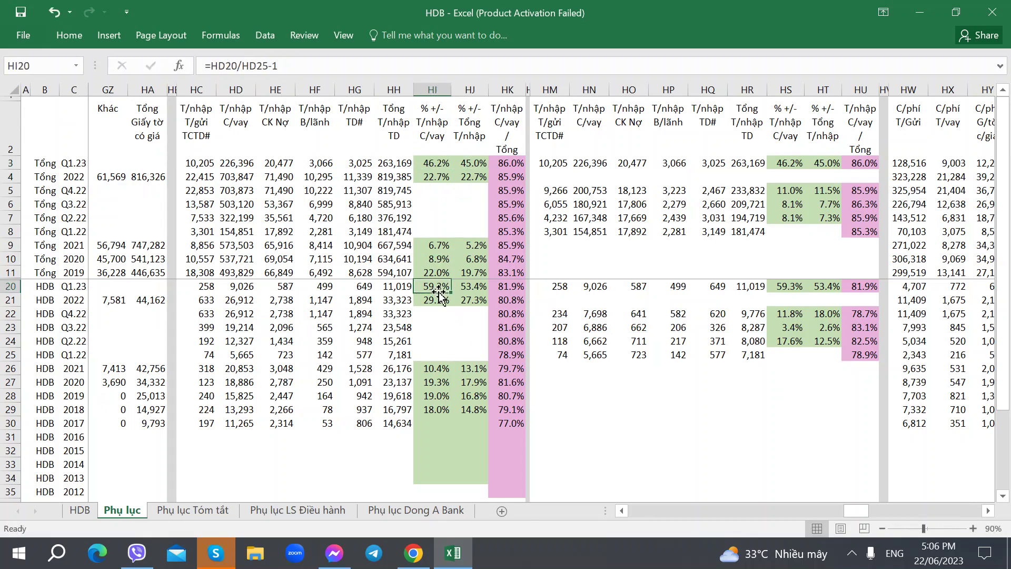
click(270, 67)
key(Escape)
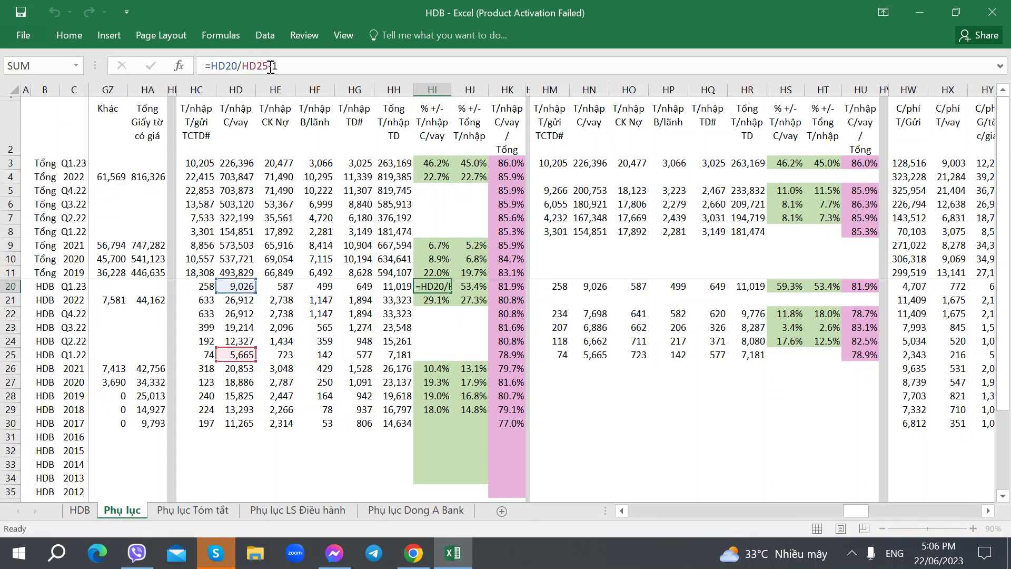
Step: Inspect the growth formula for HDB's total credit income in Q1.23 in HJ20
key(Right)
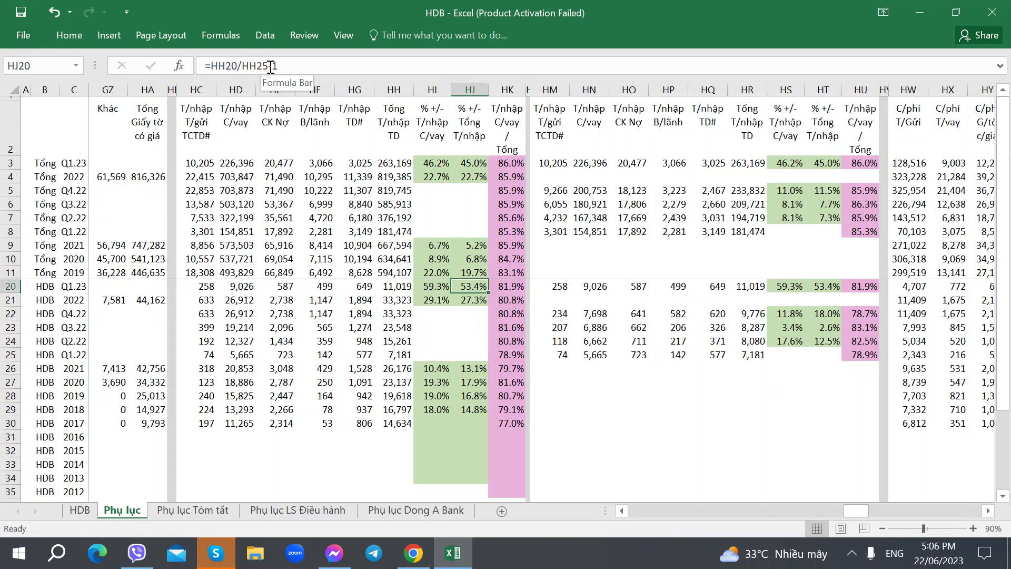
click(270, 67)
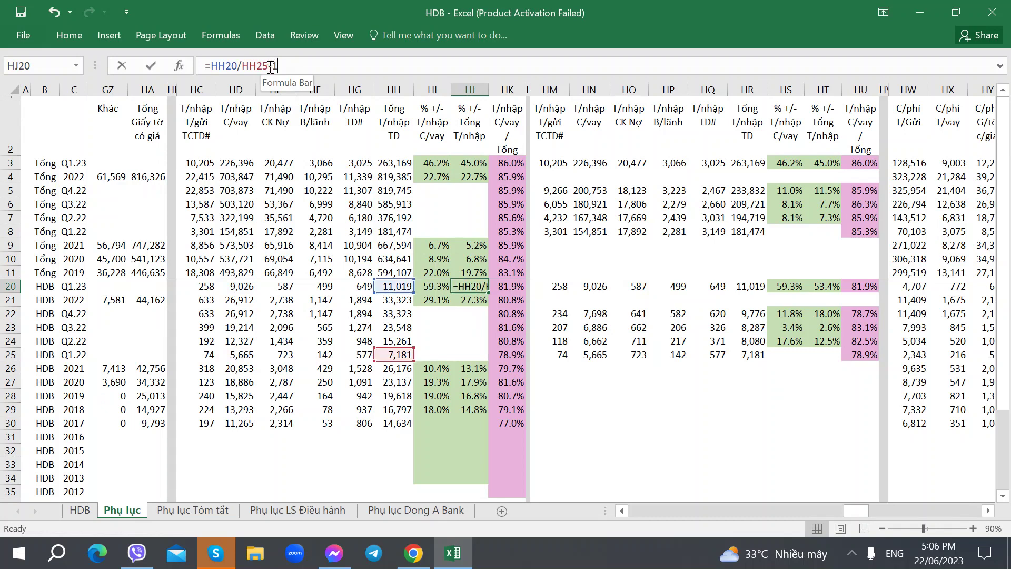
click(240, 289)
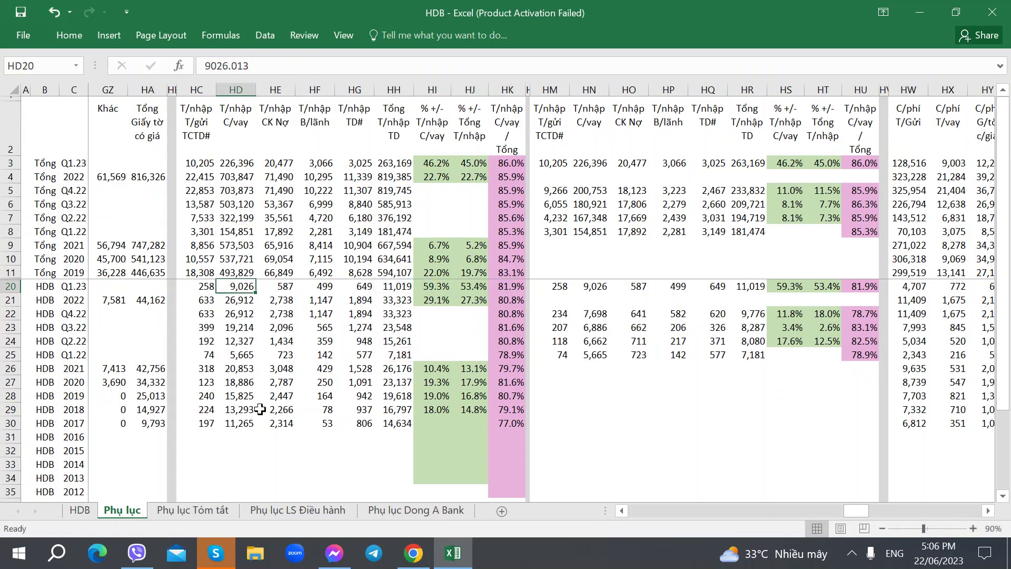
Step: Inspect the Q1.23 growth formulas for HDB's credit income, credit expense and net credit interest in AE20, AF20 and AG20
key(Left)
key(Left)
key(Left)
key(Left)
key(Left)
key(Left)
key(Left)
key(Left)
key(Left)
key(Left)
key(Left)
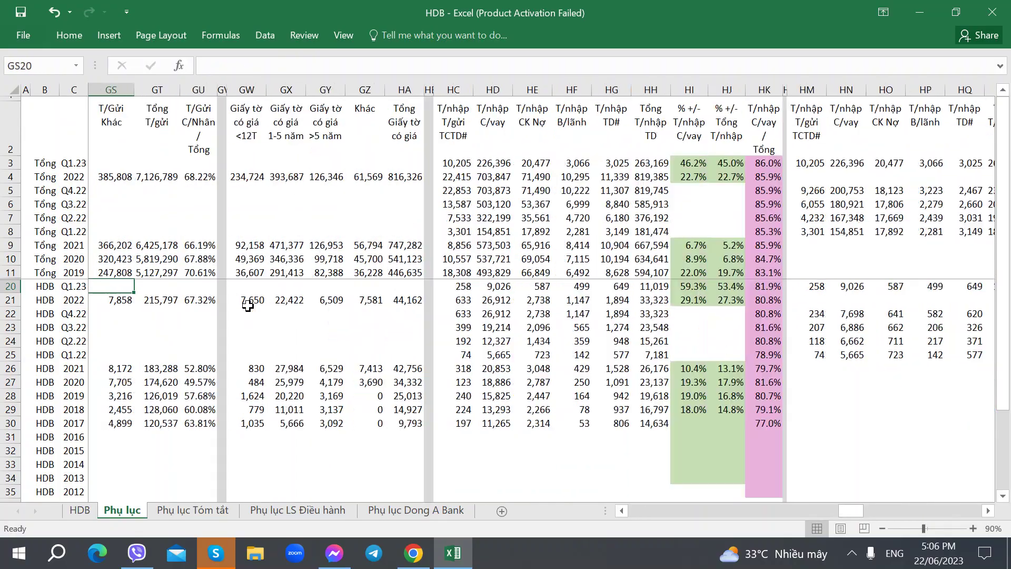
key(Left)
key(Left)
key(Left)
key(Left)
key(Left)
key(Left)
key(Left)
key(Left)
key(Left)
key(Left)
key(Left)
key(Left)
key(Left)
key(Left)
key(Left)
key(Left)
key(Left)
key(Left)
key(Left)
key(Left)
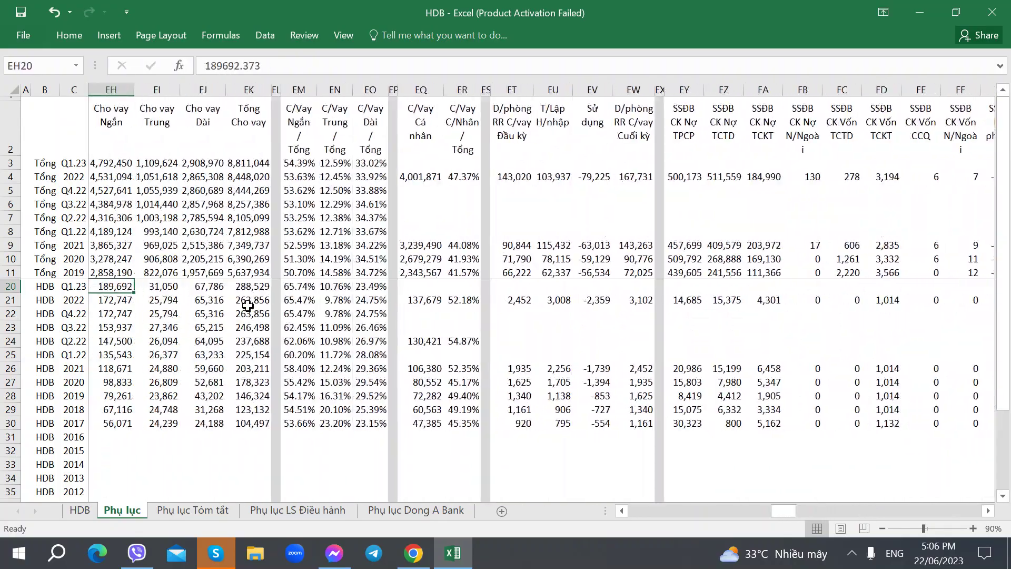
key(Left)
key(Left)
key(Left)
key(Left)
key(Left)
key(Left)
key(Left)
key(Left)
key(Left)
key(Left)
key(Left)
key(Left)
key(Left)
key(Left)
key(Left)
key(Left)
key(Left)
key(Left)
key(Left)
key(Left)
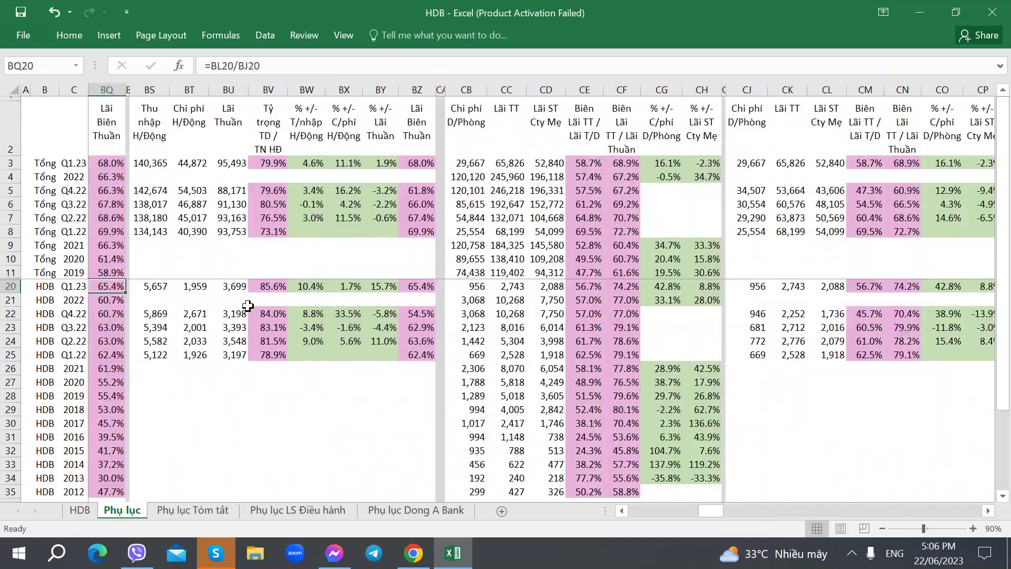
key(Left)
key(Left)
key(Left)
key(Left)
key(Left)
key(Left)
key(Left)
key(Left)
key(Left)
key(Left)
key(Left)
key(Left)
key(Left)
key(Left)
key(Left)
key(Left)
key(Left)
key(Left)
key(Left)
key(Left)
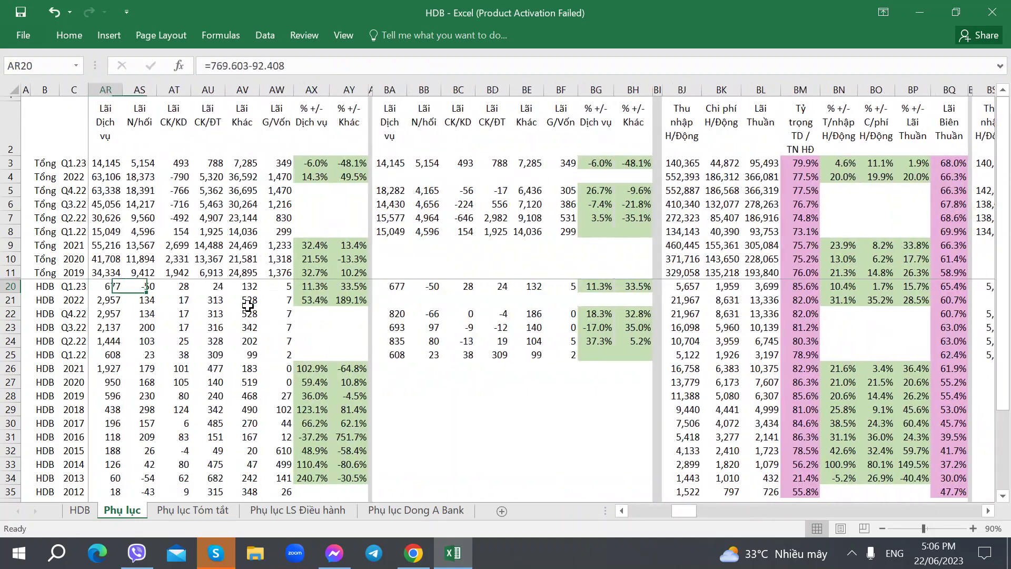
key(Left)
key(Left)
key(Left)
key(Left)
key(Left)
key(Left)
key(Left)
key(Left)
key(Left)
key(Left)
key(Left)
key(Left)
key(Left)
key(Left)
key(Left)
key(Left)
key(Left)
key(Left)
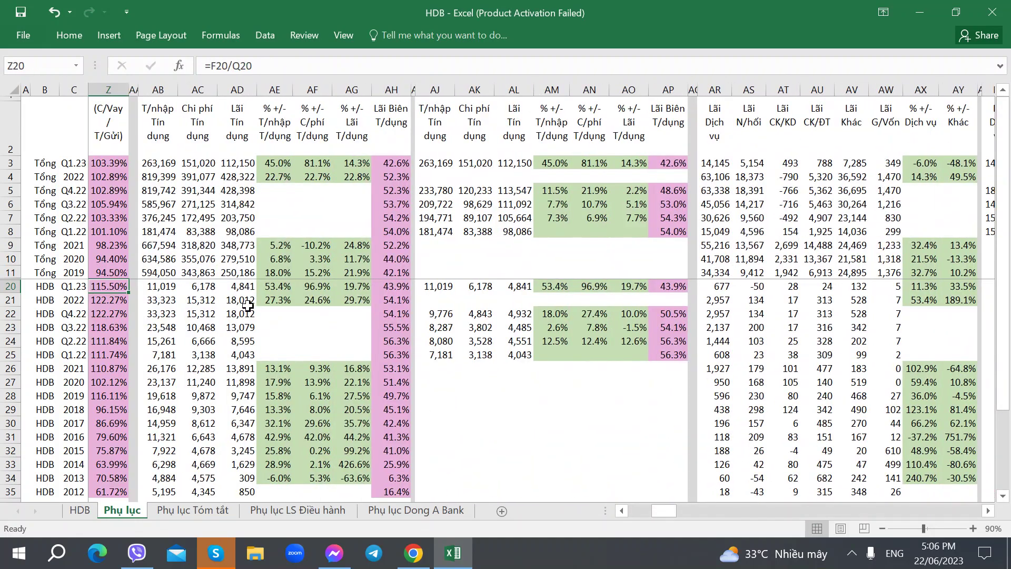
click(537, 288)
click(275, 286)
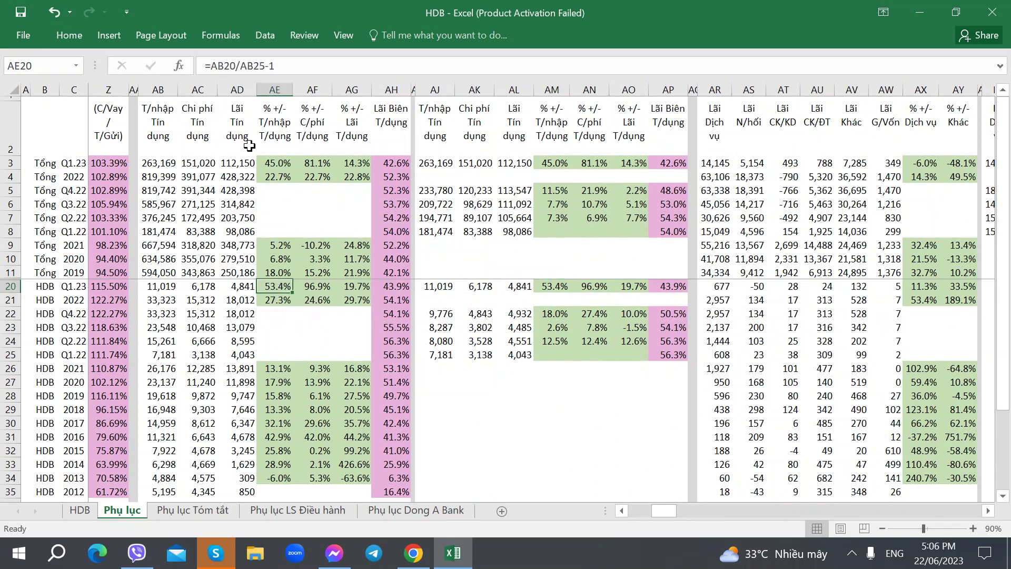
click(245, 60)
key(Tab)
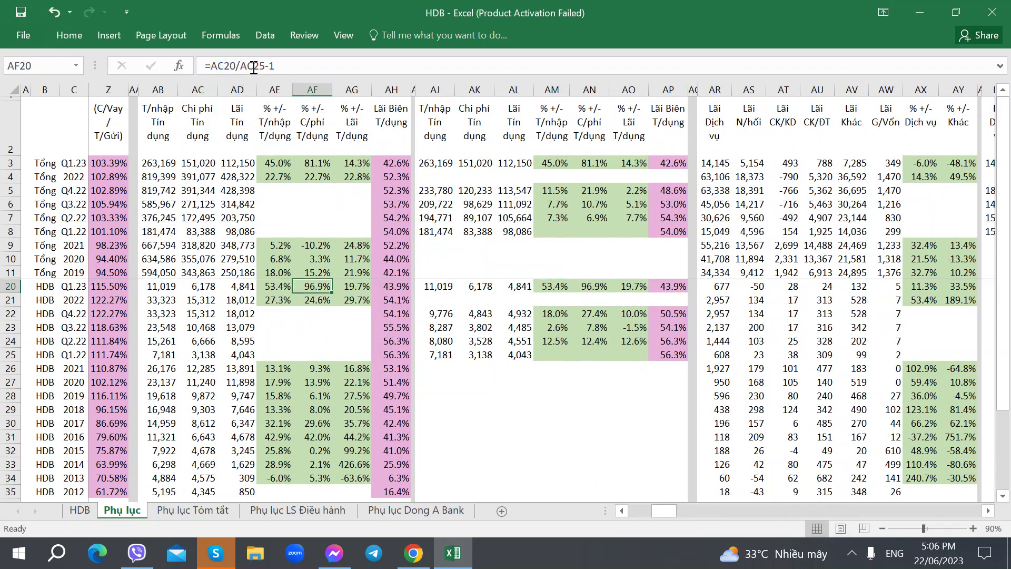
click(254, 67)
key(Tab)
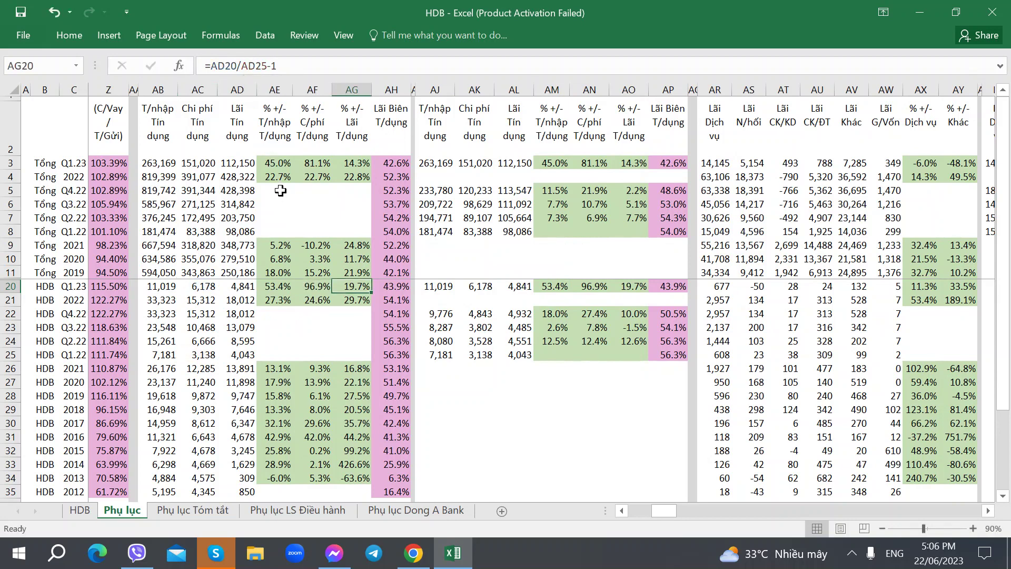
Step: Compare the sector's Q1.23 credit growth rates and margin in AE3:AH3 with HDB's income and net interest growth in row 20
click(276, 163)
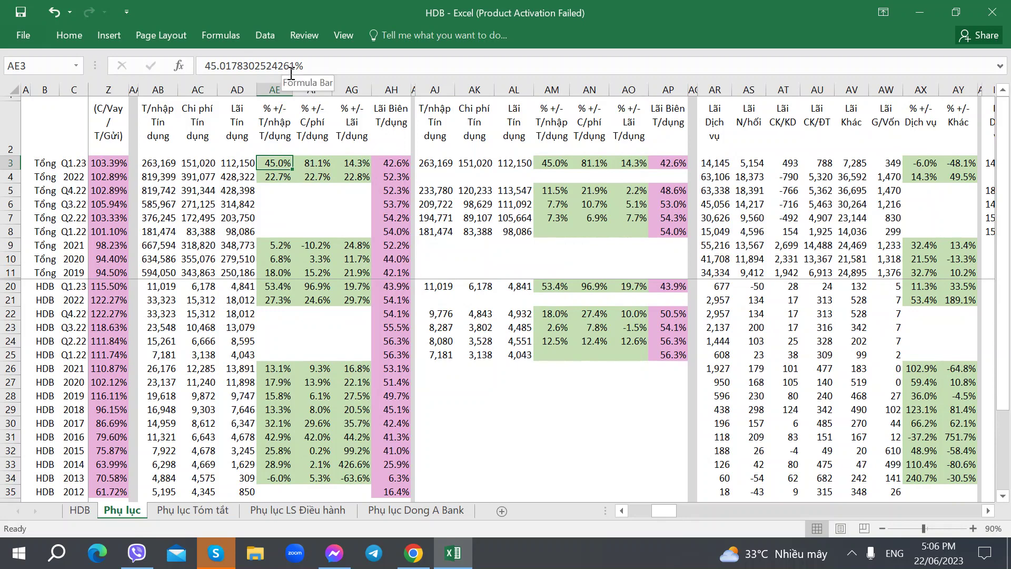
click(316, 164)
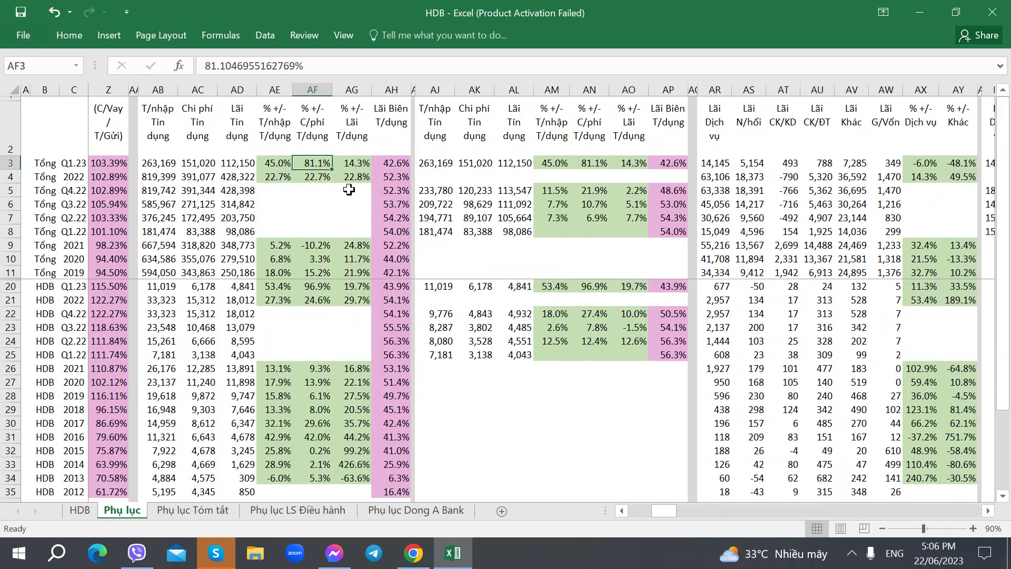
click(354, 163)
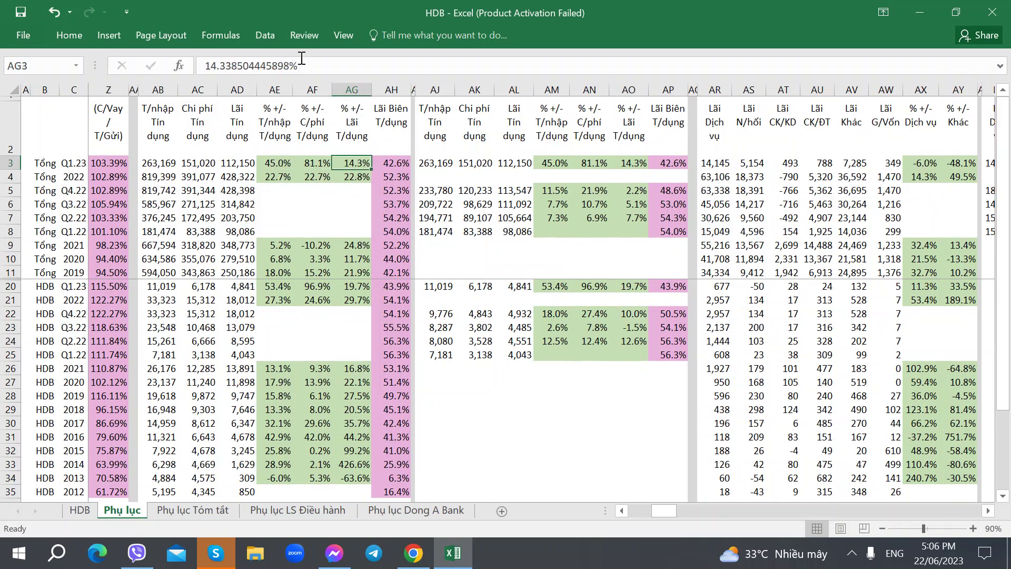
click(394, 163)
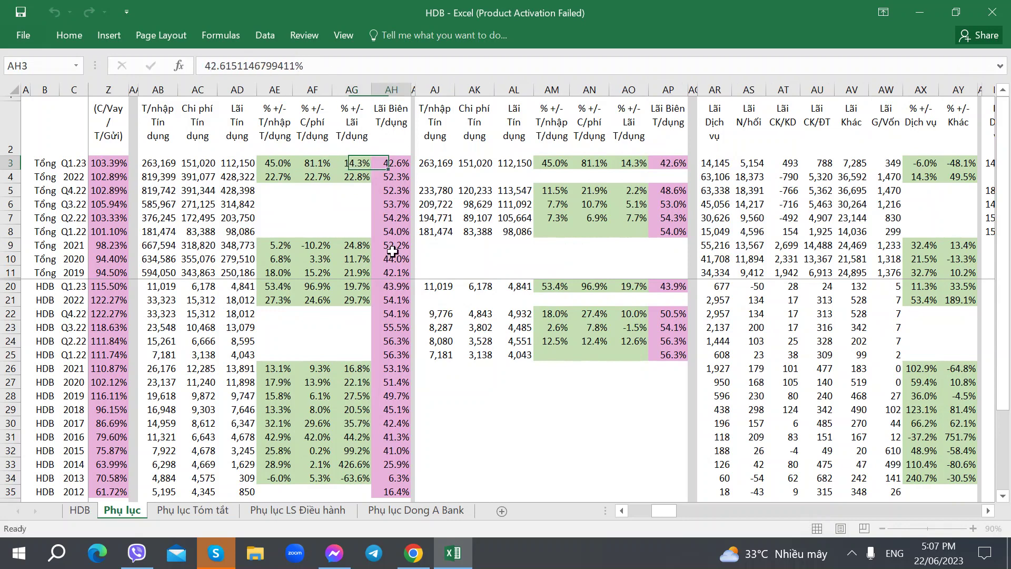
click(286, 291)
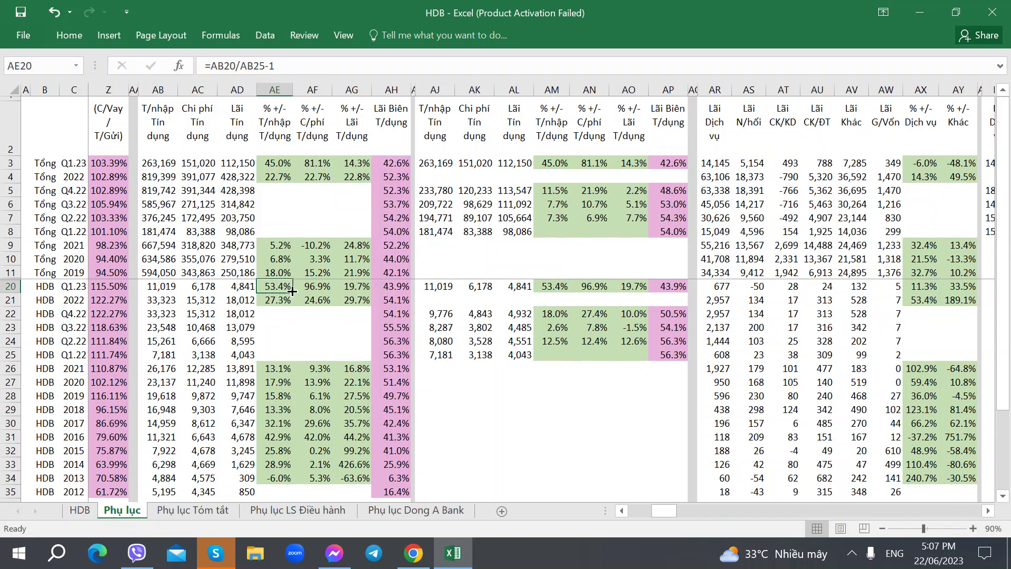
click(352, 285)
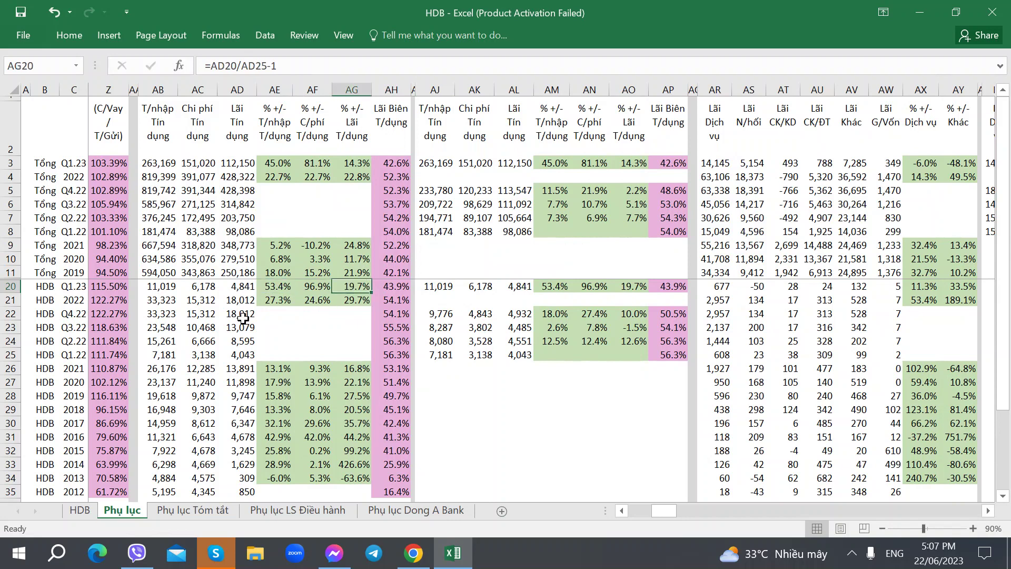
Step: On the HDB sheet, enter the note "Lãi / Thu nhập Tín dụng - Tốt hơn ngành" in E401
click(80, 509)
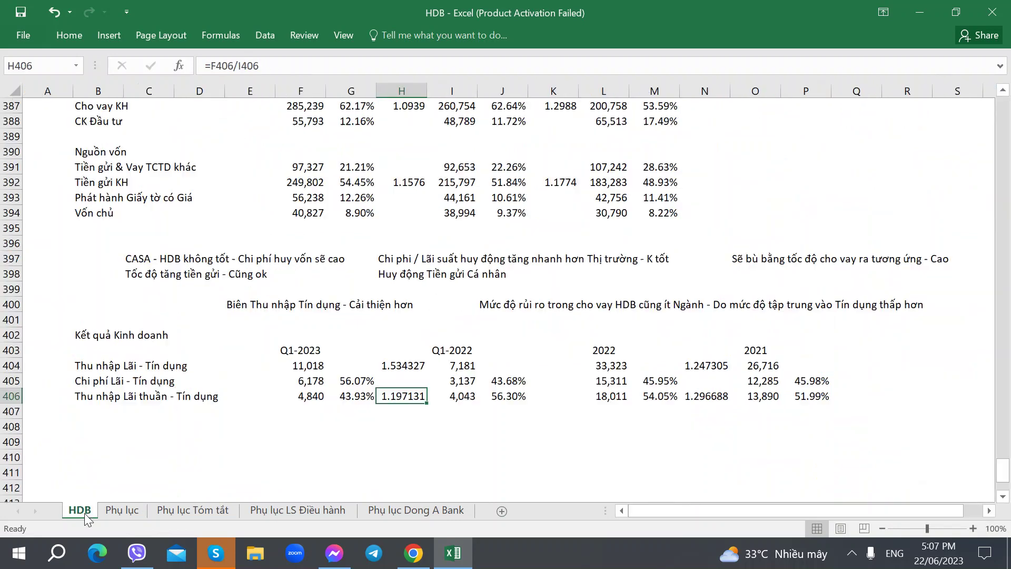
click(253, 317)
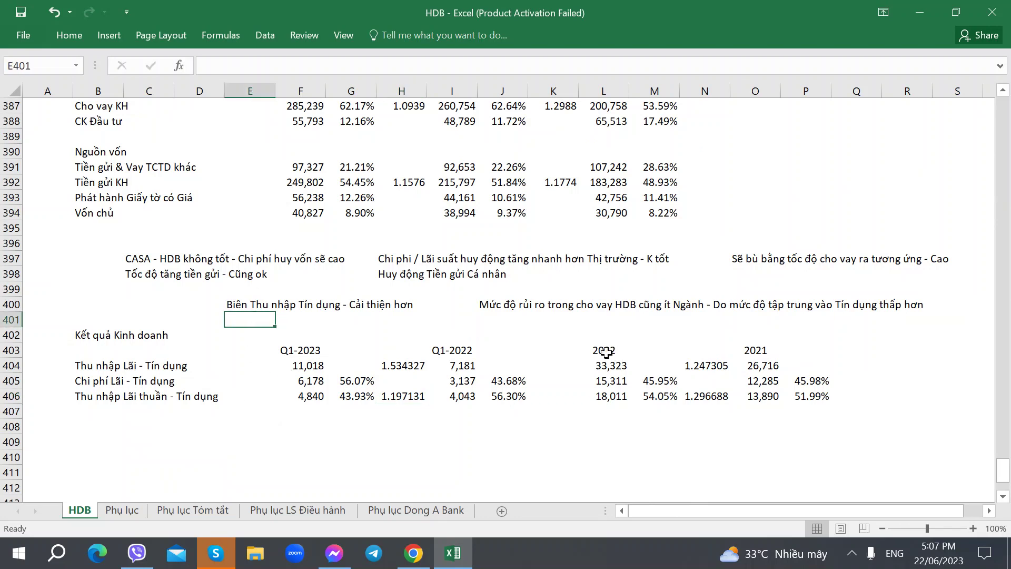
text(Lãi )
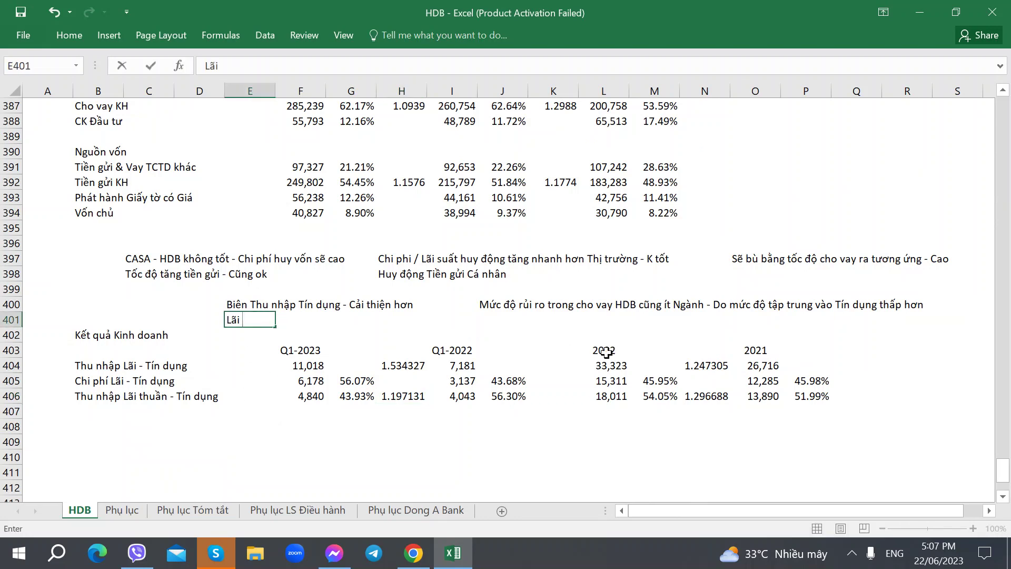
text(/ Thu nhập Tín )
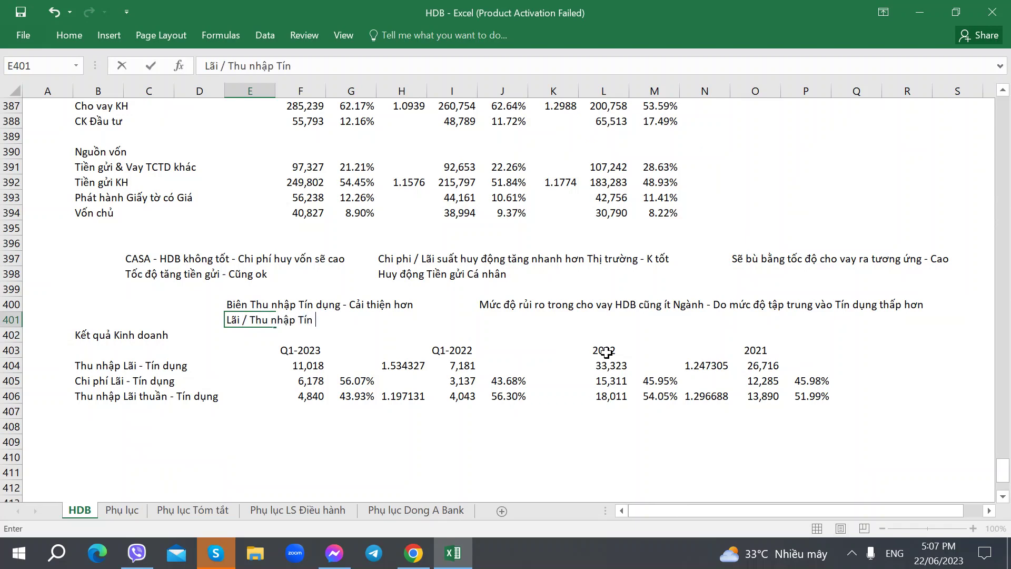
text(dụng - Tốt hơn ngành)
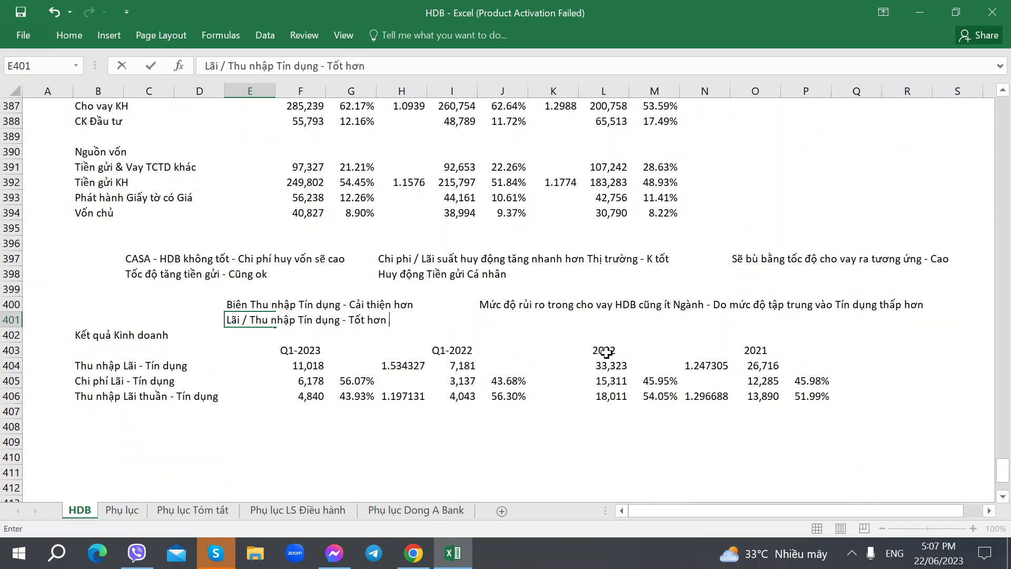
key(Right)
key(Right)
key(Right)
key(Right)
key(Right)
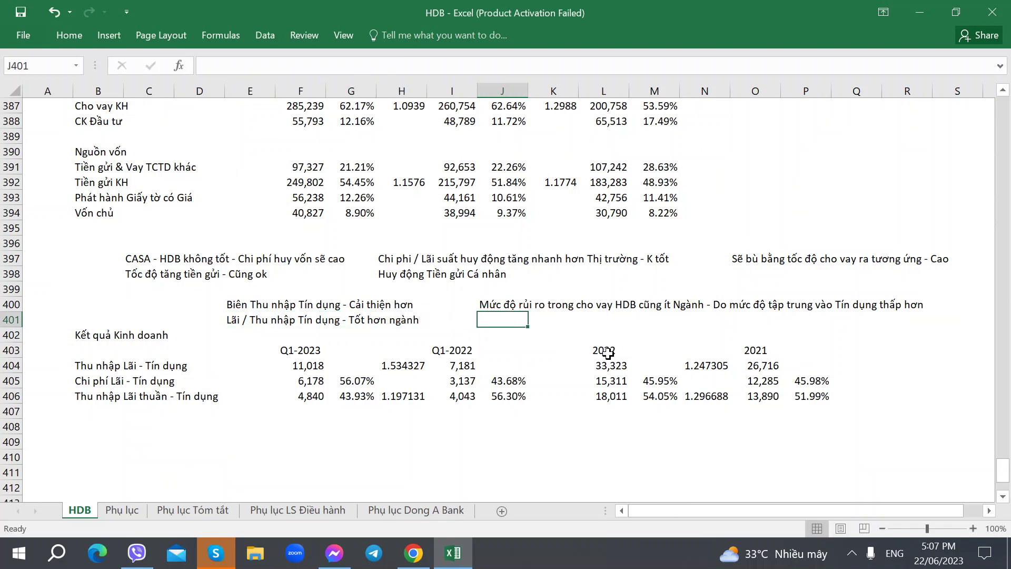
Step: Check the service income line in HDB's 2022 income statement in Chrome and label B408 "Thu nhập Dịch vụ" in Excel
click(154, 257)
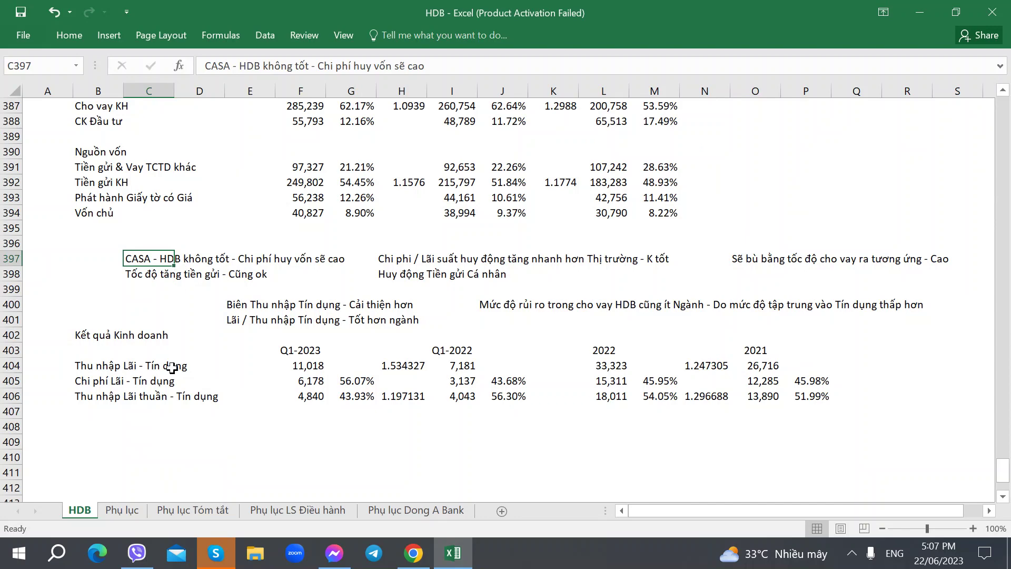
scroll(161, 343, down, 1)
scroll(161, 344, down, 1)
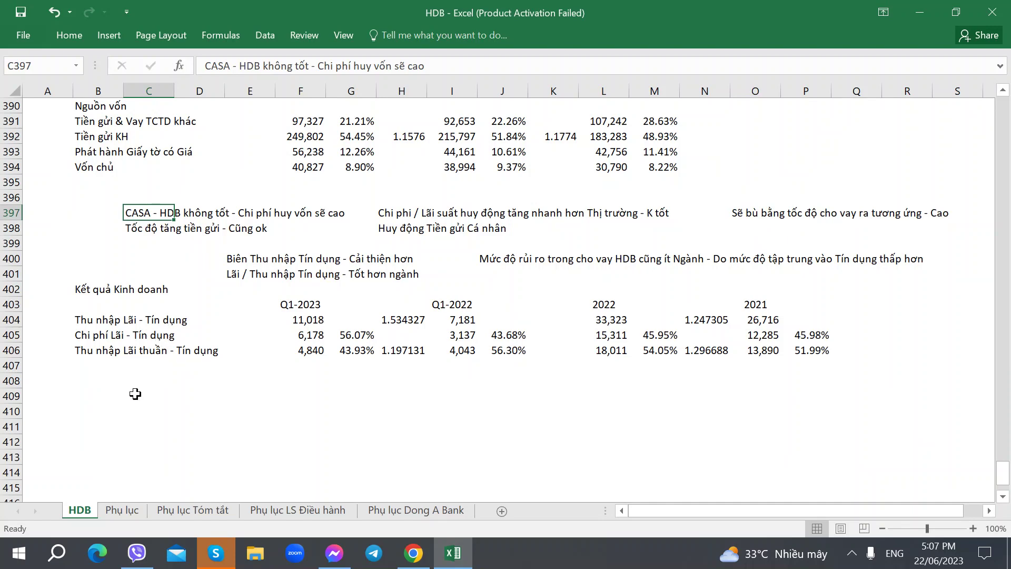
click(106, 336)
click(97, 379)
key(alt+Tab)
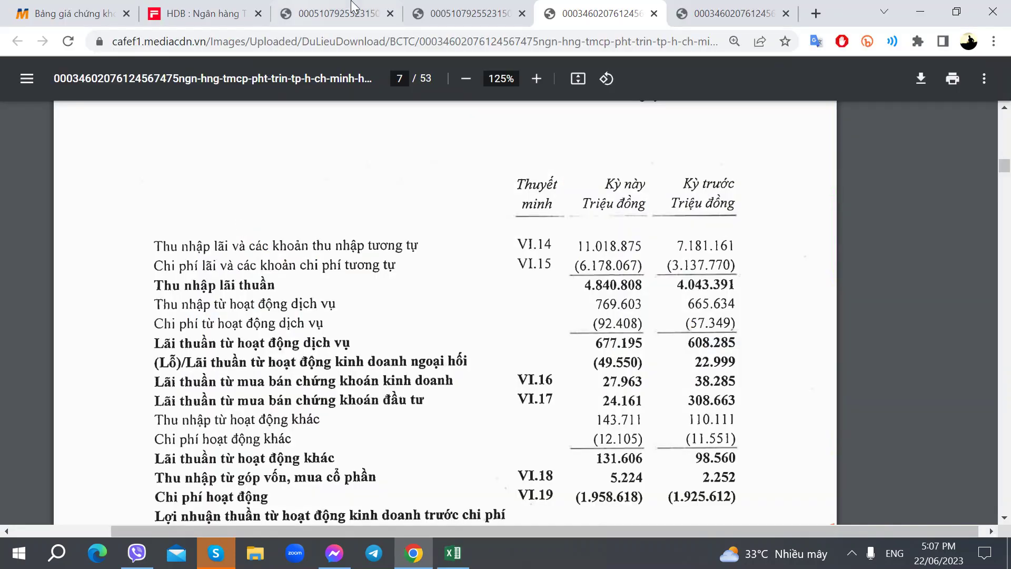
click(337, 13)
key(alt+Tab)
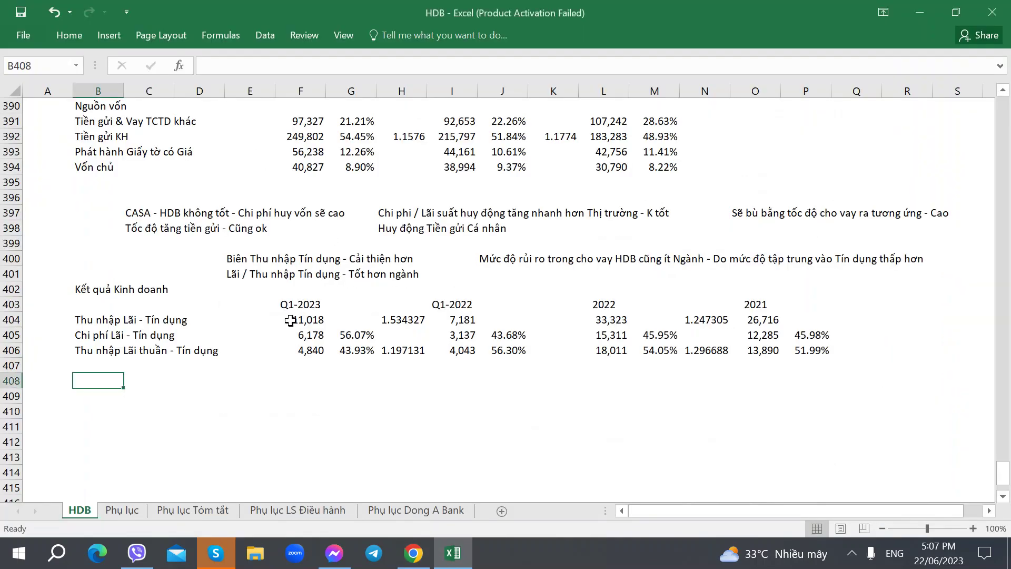
key(alt+Tab)
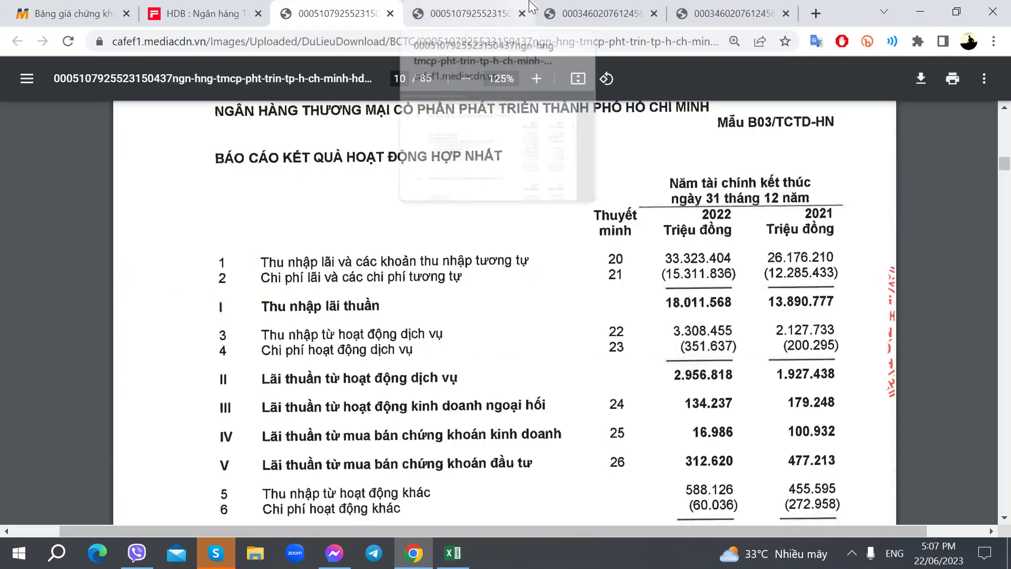
key(alt+Tab)
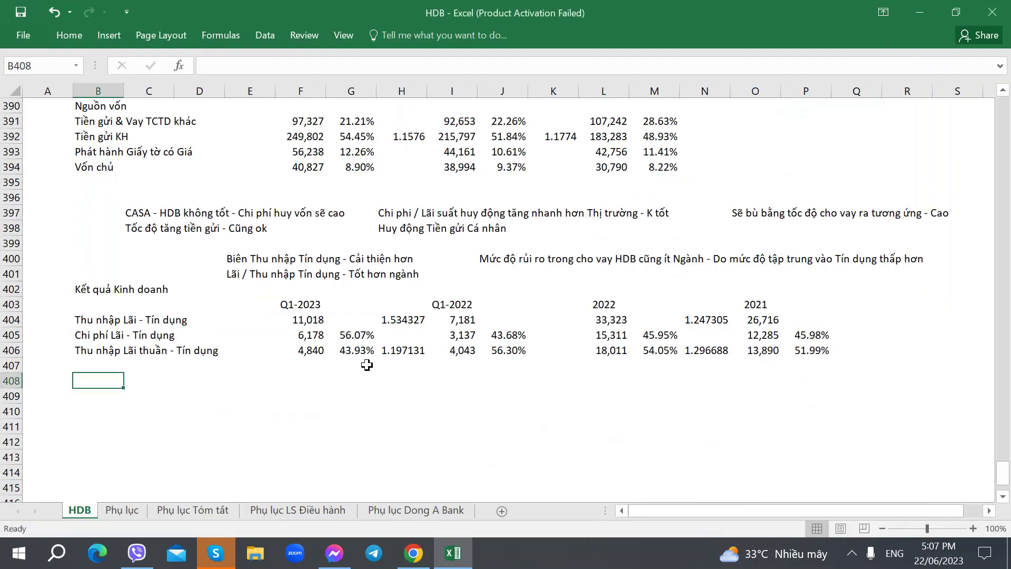
text(Thu nha)
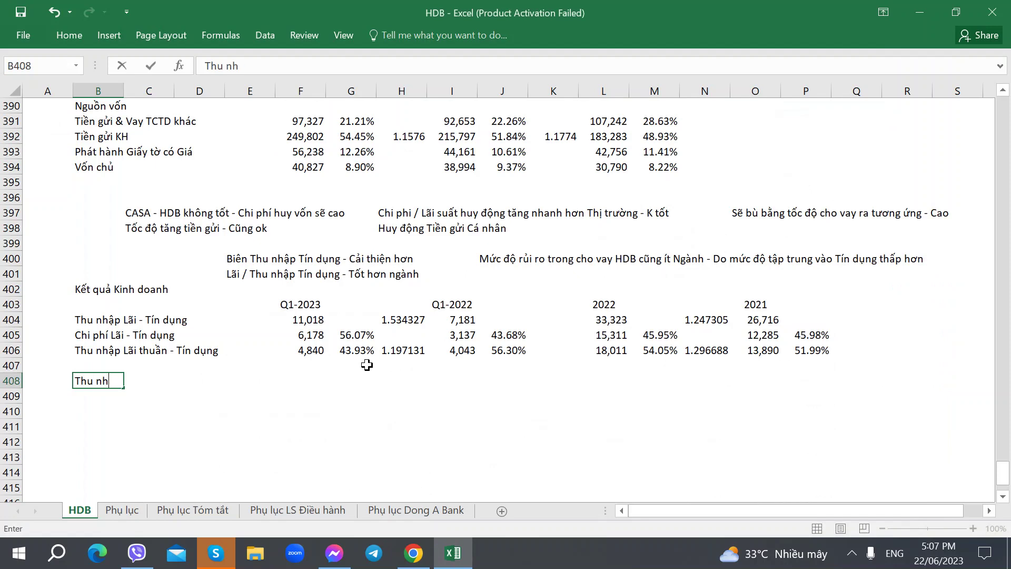
key(BackSpace)
text(hập Dịch vụ)
key(Tab)
Step: Label B409 "Chi phí Dịch vụ" for the service expense row
key(alt+Tab)
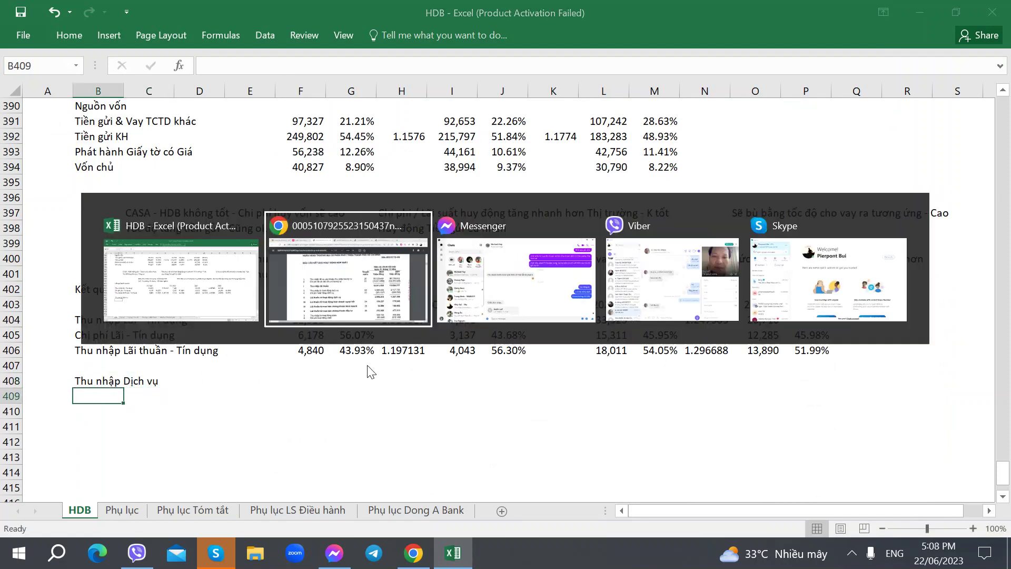
key(alt+Tab)
text(Chi)
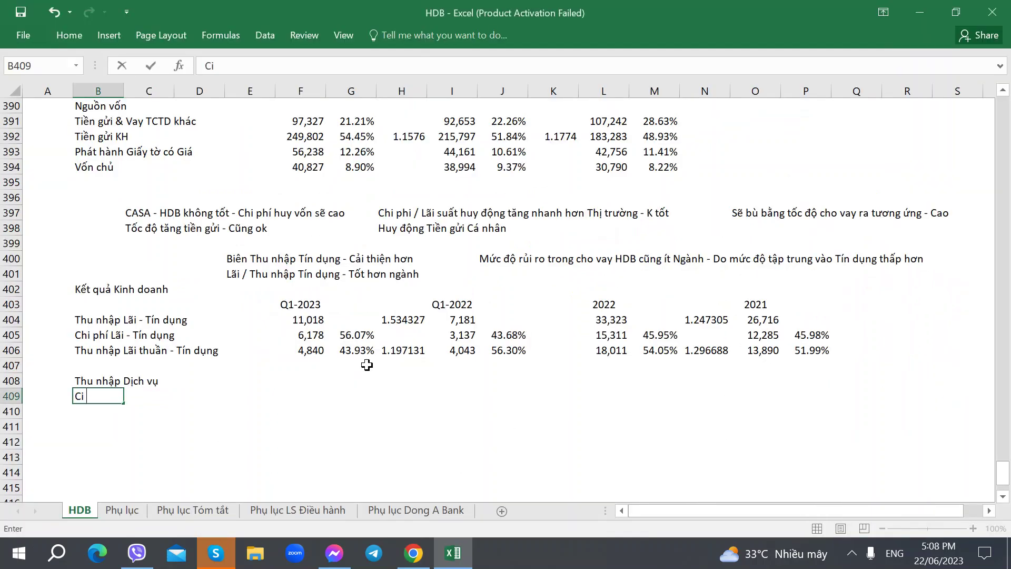
text( phí Di)
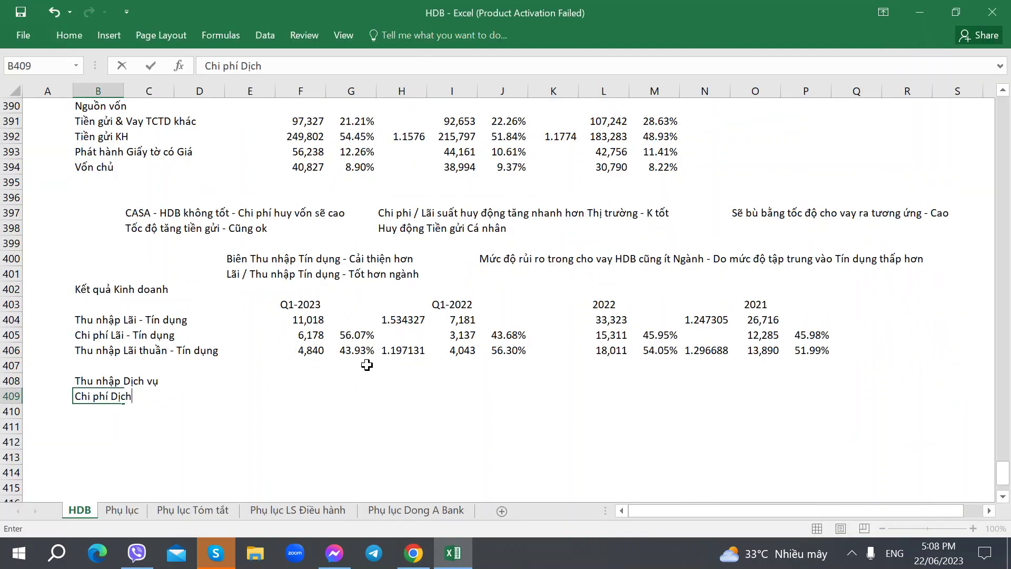
key(Return)
Step: Check the net service line in HDB's 2022 income statement in Chrome and label B410 "Lãi thuần Dịch vụ" in Excel
key(alt+Tab)
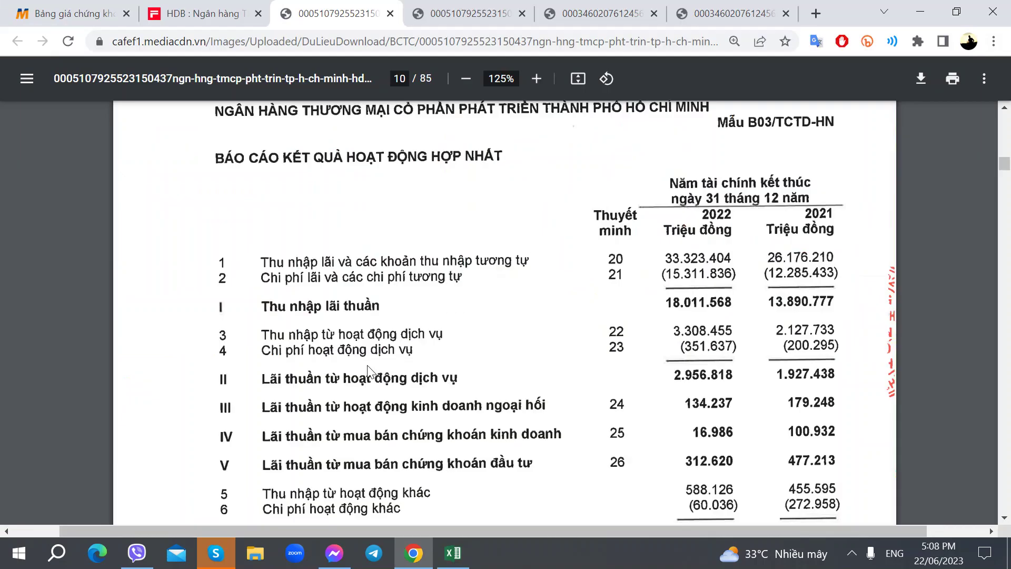
key(alt+Tab)
text(Lãi thuần)
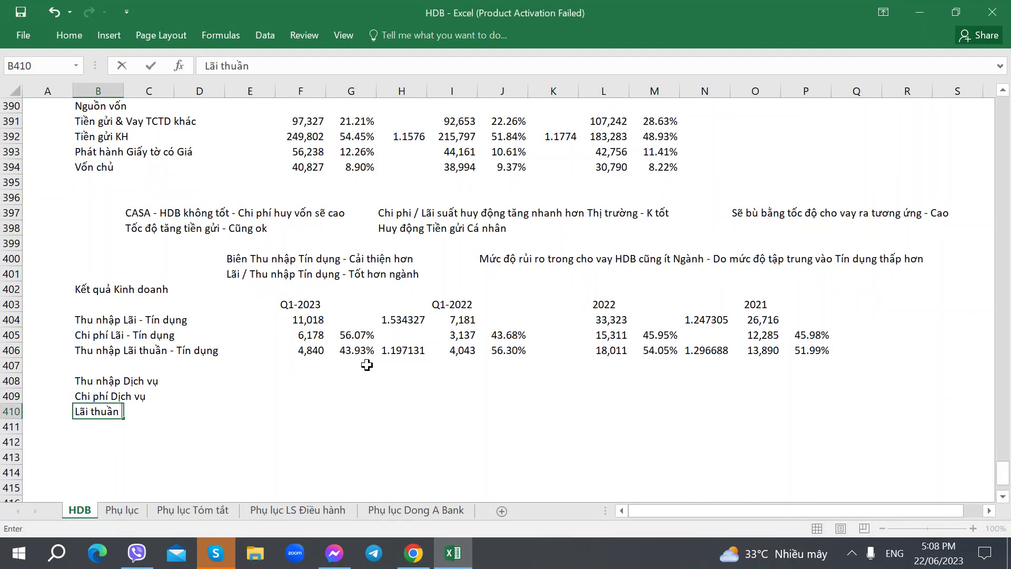
text( Dịch vụ)
key(Right)
key(Right)
key(Right)
key(Right)
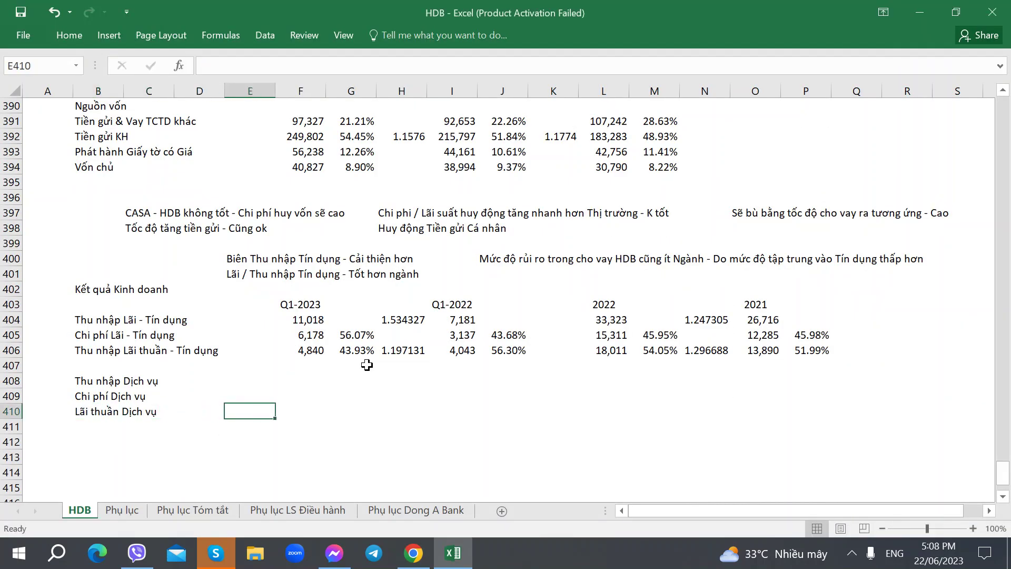
Step: Compare the empty service rows in Excel with the service income and expense lines of HDB's 2022 income statement in Chrome
click(300, 381)
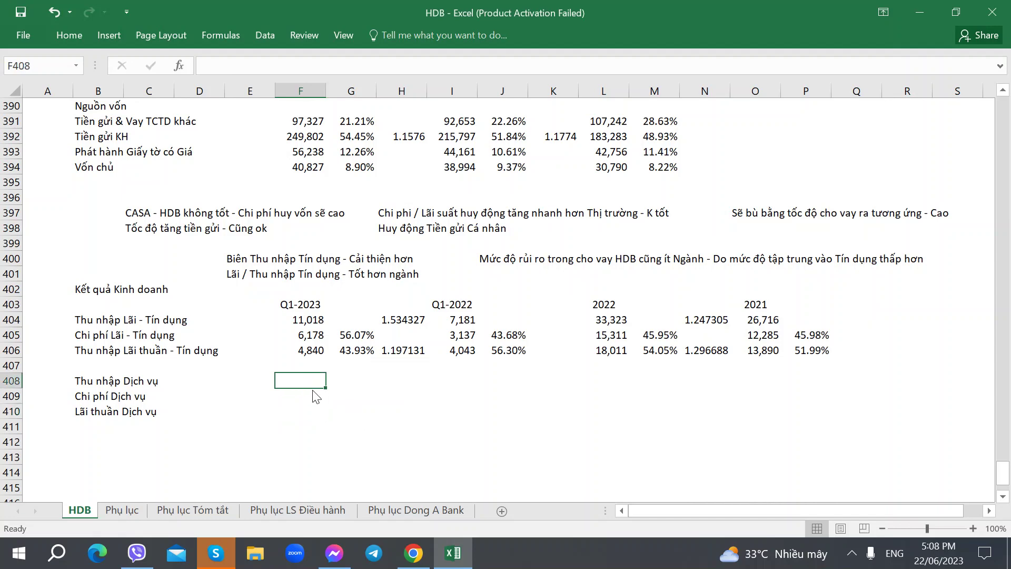
key(alt+Tab)
key(alt+Tab)
key(alt+Tab)
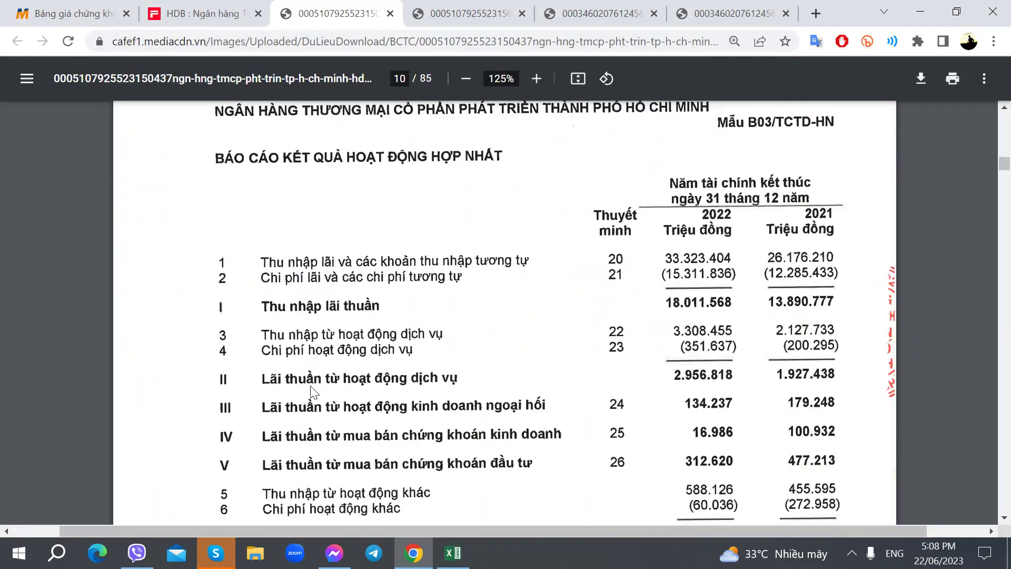
key(alt+Tab)
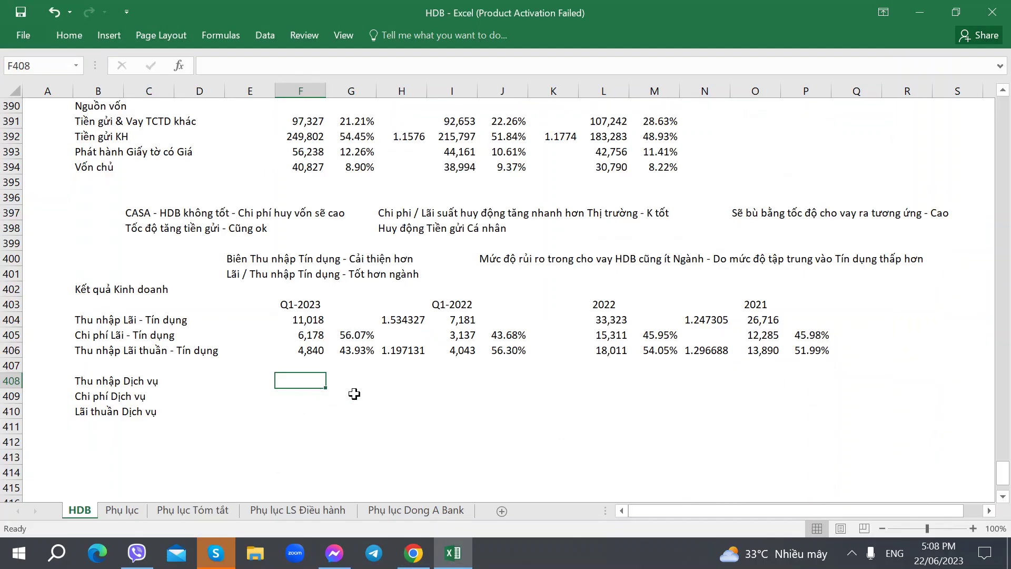
key(alt+Tab)
key(alt+Tab)
key(alt+Tab)
key(alt+Tab)
Step: Enter the 2022 service income of 3308 in L408, taken from the income statement in Chrome
key(Right)
key(Right)
key(Right)
key(Right)
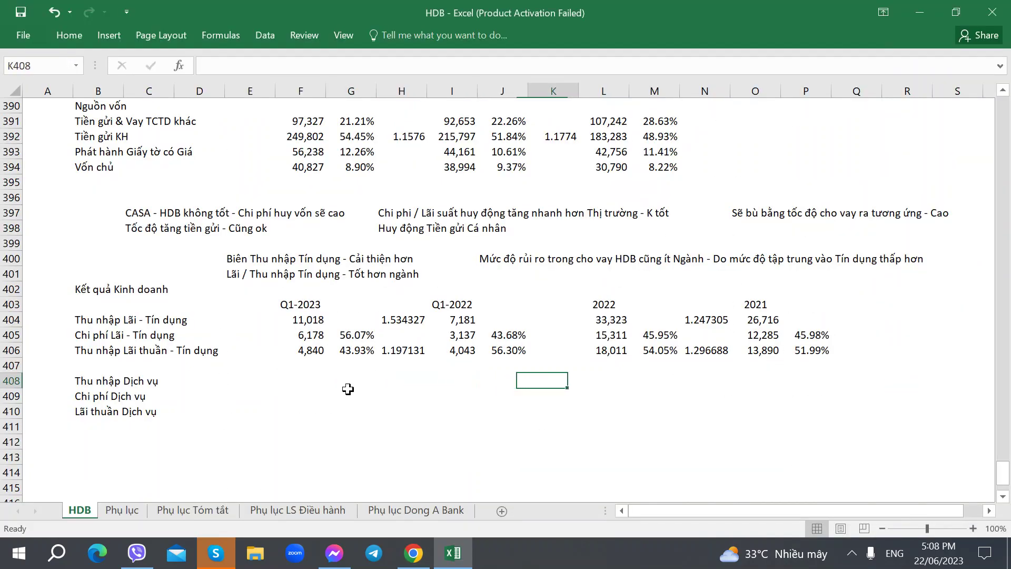
key(alt+Tab)
key(alt+Tab)
text(3308)
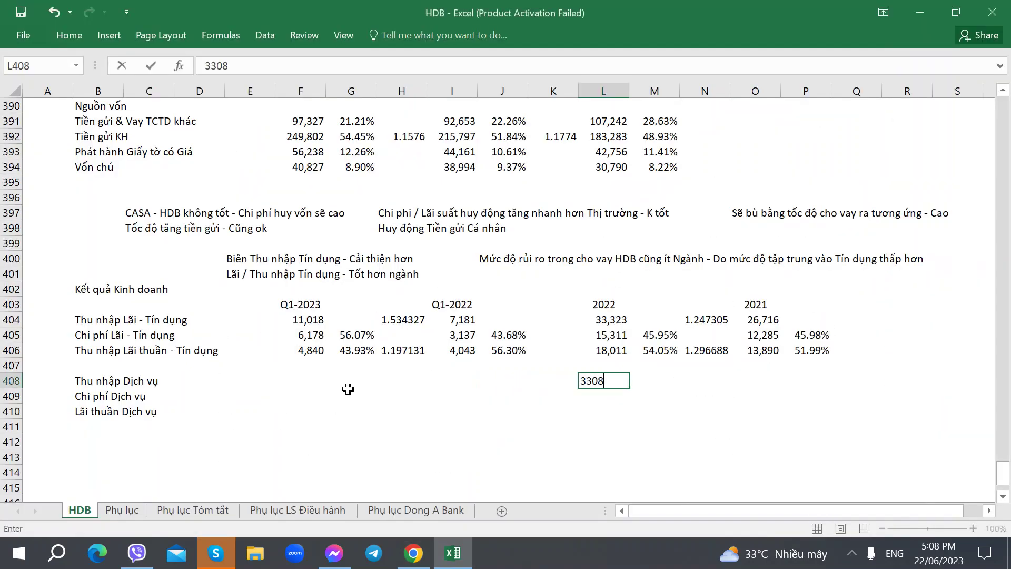
key(Return)
Step: Enter the 2022 service expense of 351 in L409, taken from the income statement in Chrome
key(alt+Tab)
key(alt+Tab)
key(Right)
key(Right)
key(Right)
key(Right)
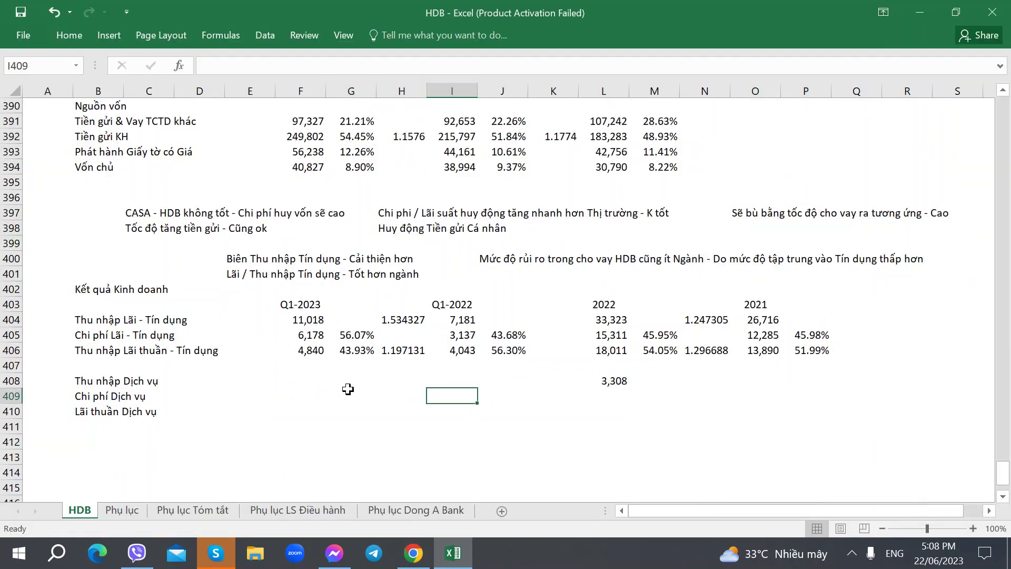
key(alt+Tab)
key(alt+Tab)
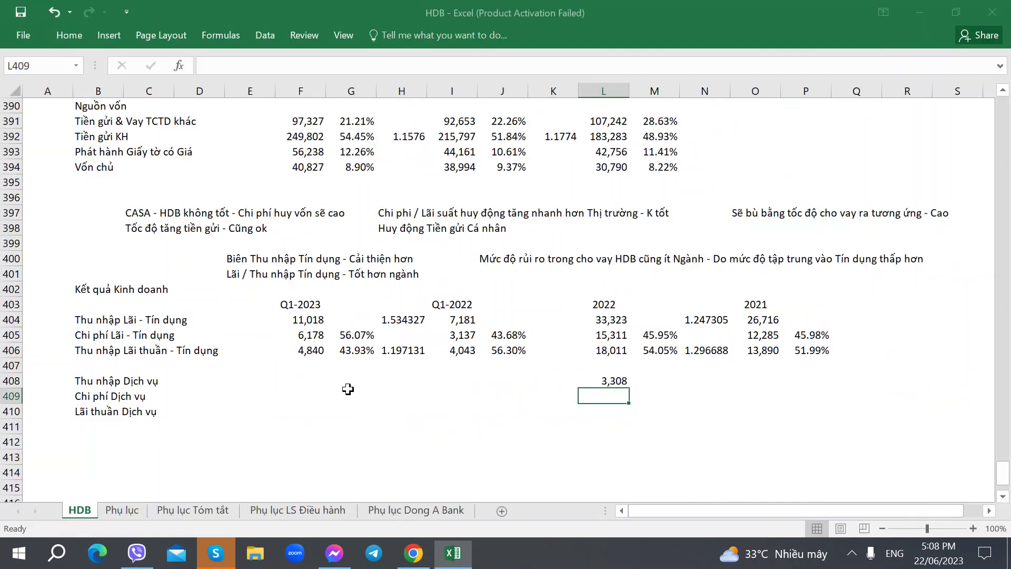
text(351)
key(Return)
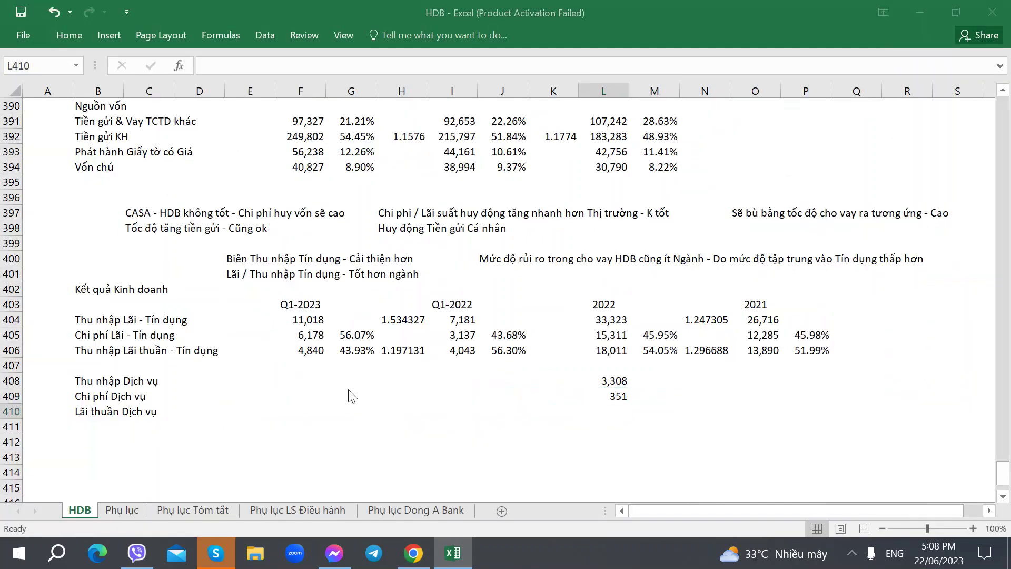
Step: Enter the 2022 net service profit of 2956 in L410, taken from the income statement in Chrome
key(alt+Tab)
key(alt+Tab)
text(=L408-L409)
key(Tab)
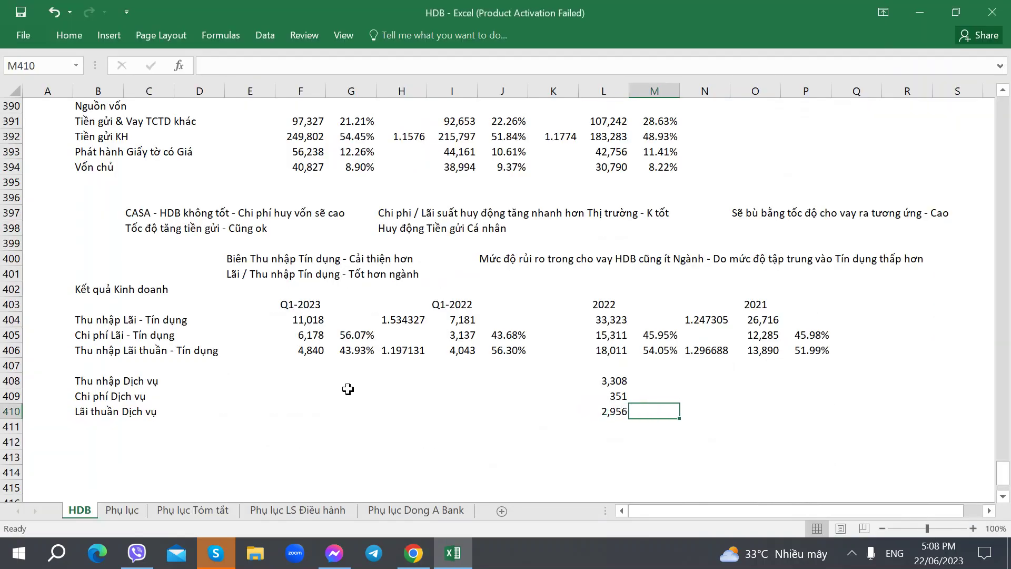
Step: Compare the 2022 service income, expense and net profit in L408:L410 with the net credit interest income in L406
key(Up)
key(Up)
key(Up)
key(Up)
key(Down)
key(Down)
key(Down)
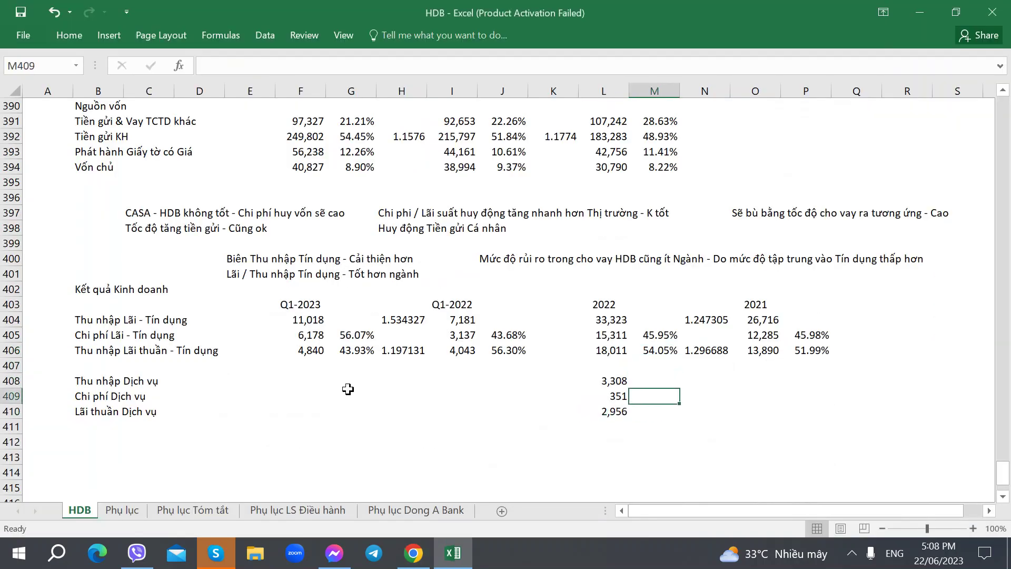
key(Down)
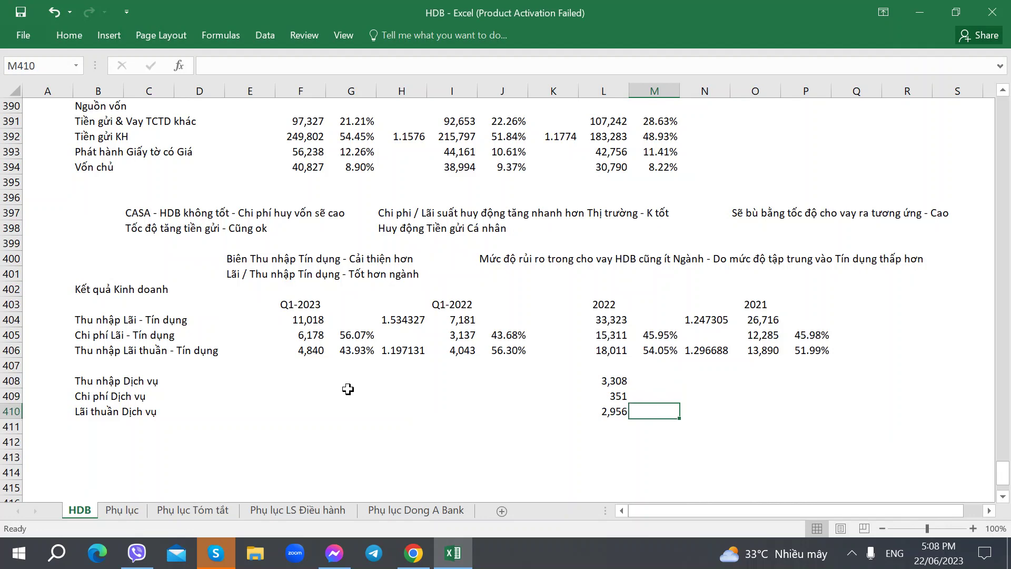
key(Up)
key(Up)
key(Down)
key(Left)
key(Up)
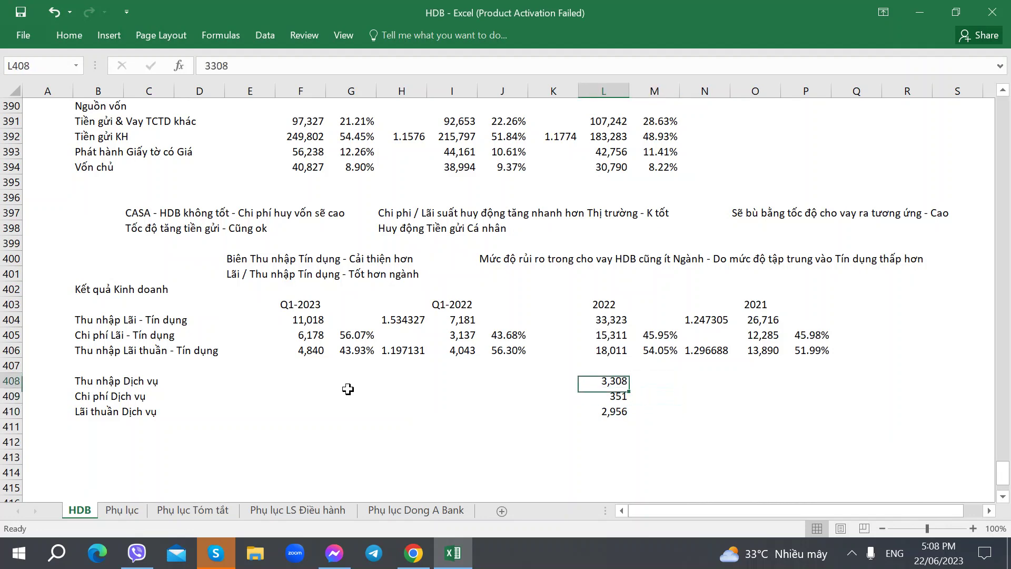
key(Down)
key(Down)
key(Up)
key(Up)
key(Up)
key(Up)
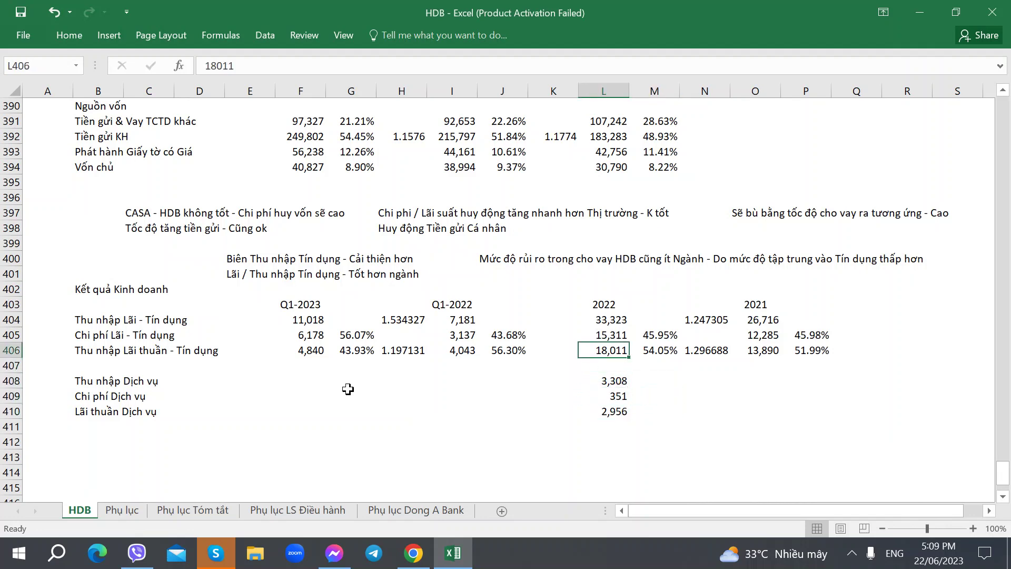
key(Down)
key(Down)
key(Down)
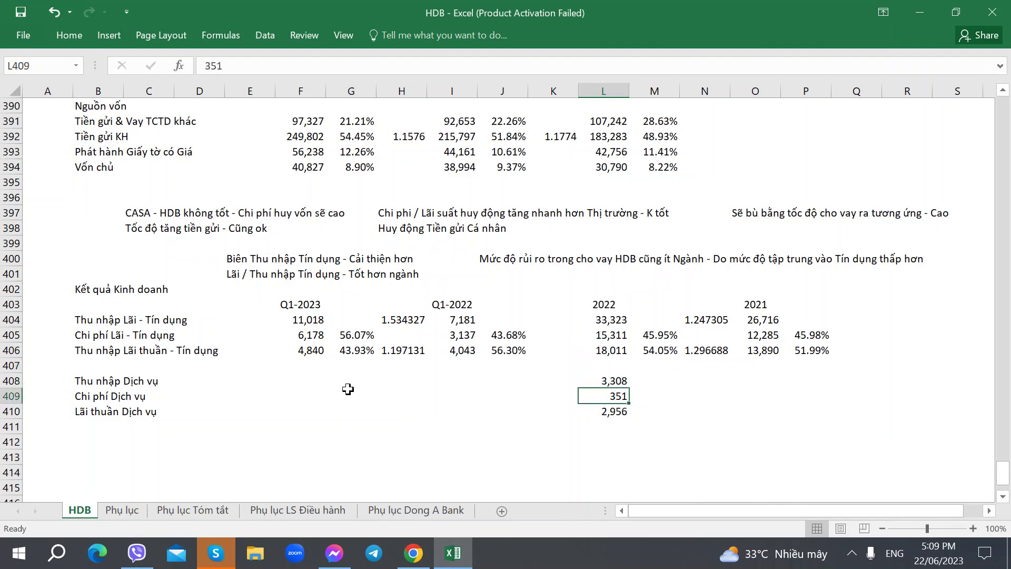
Step: Look up the 2021 service income in HDB's income statement in Chrome and enter 2127 in O408
key(Right)
key(Right)
key(Up)
key(Right)
key(alt+Tab)
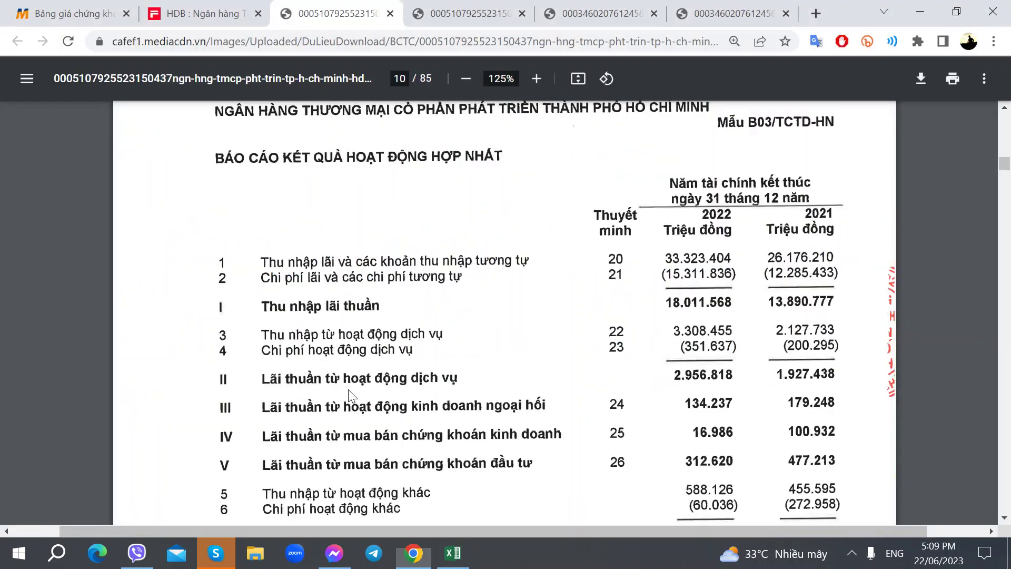
key(alt+Tab)
text(2127)
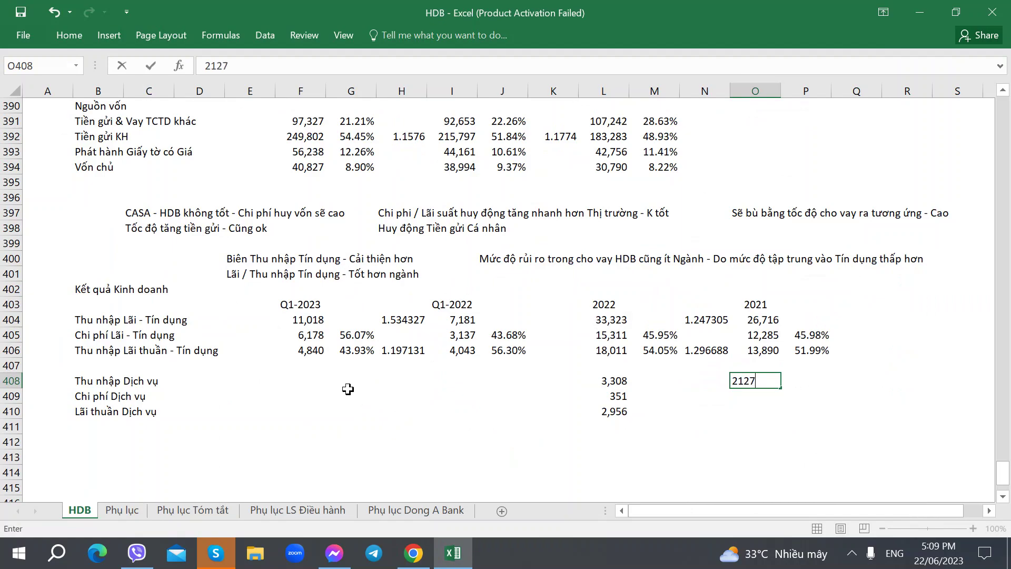
key(Return)
Step: Enter the 2021 service expense of 200 in O409 and the net service profit of 1927 in O410
key(alt+Tab)
key(alt+Tab)
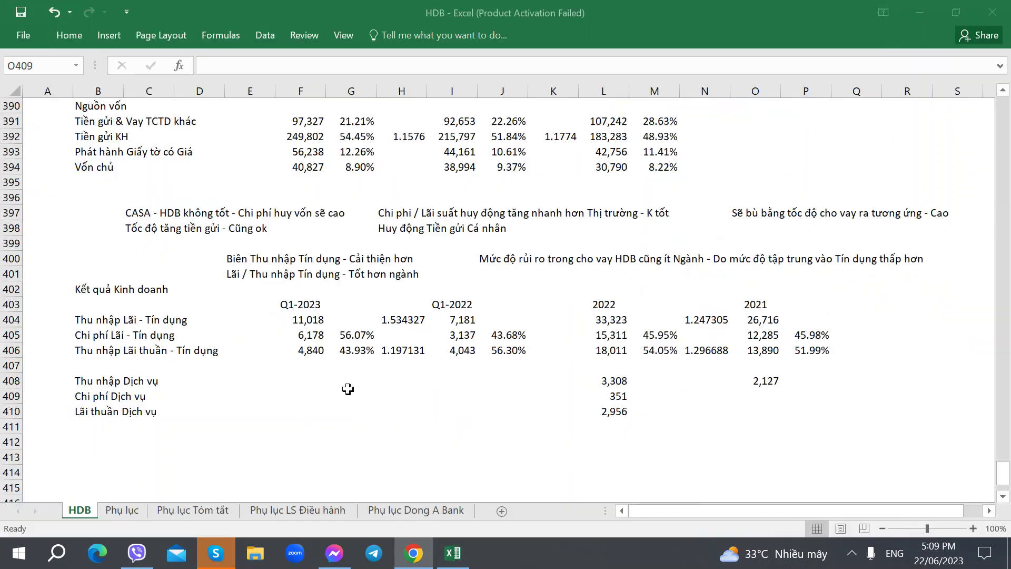
text(200)
key(Return)
key(alt+Tab)
key(alt+Tab)
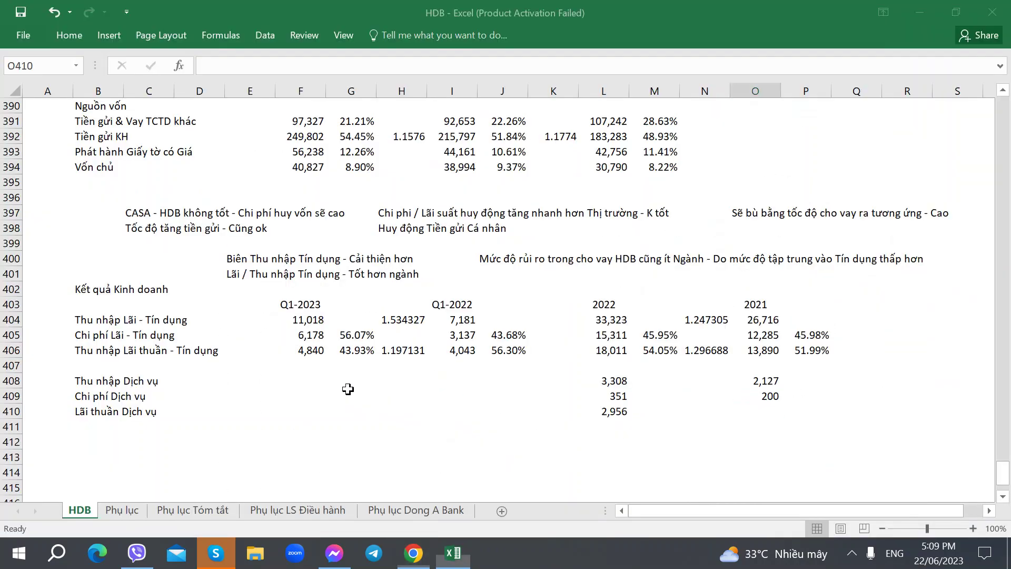
text(1927)
key(Tab)
Step: Copy the growth ratio formula from N406 into N408 and N410 for service income and net service profit
key(Left)
key(Left)
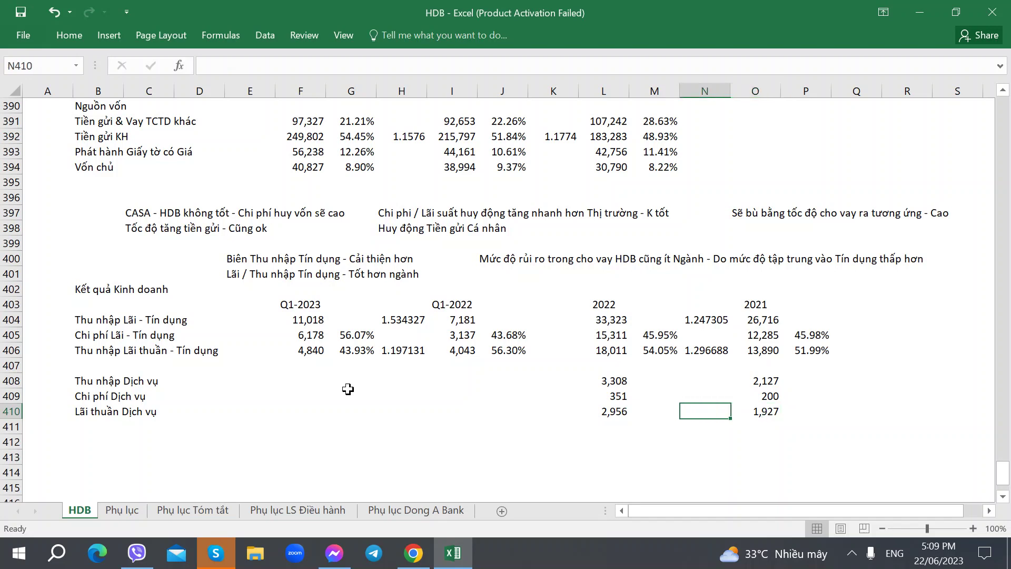
key(Up)
key(Up)
key(Up)
key(Up)
key(ctrl+c)
key(Down)
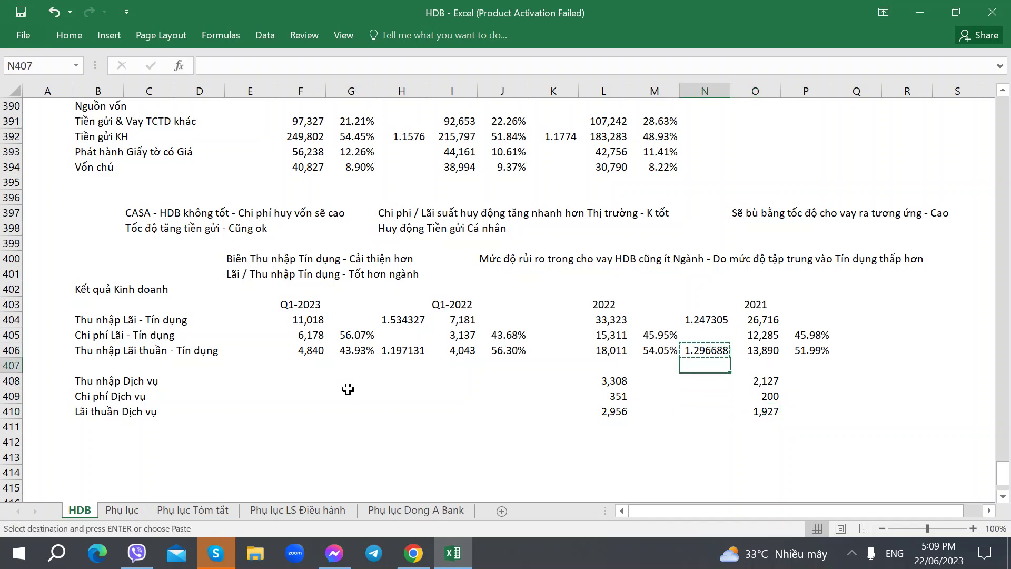
key(Down)
key(ctrl+v)
key(Down)
key(Down)
key(ctrl+v)
key(Down)
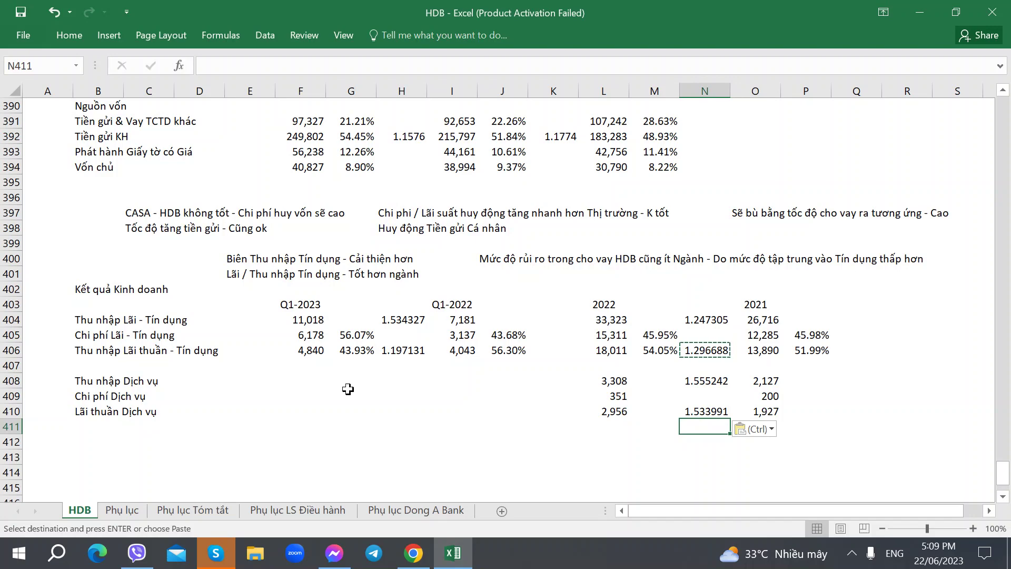
key(Up)
key(Down)
key(Down)
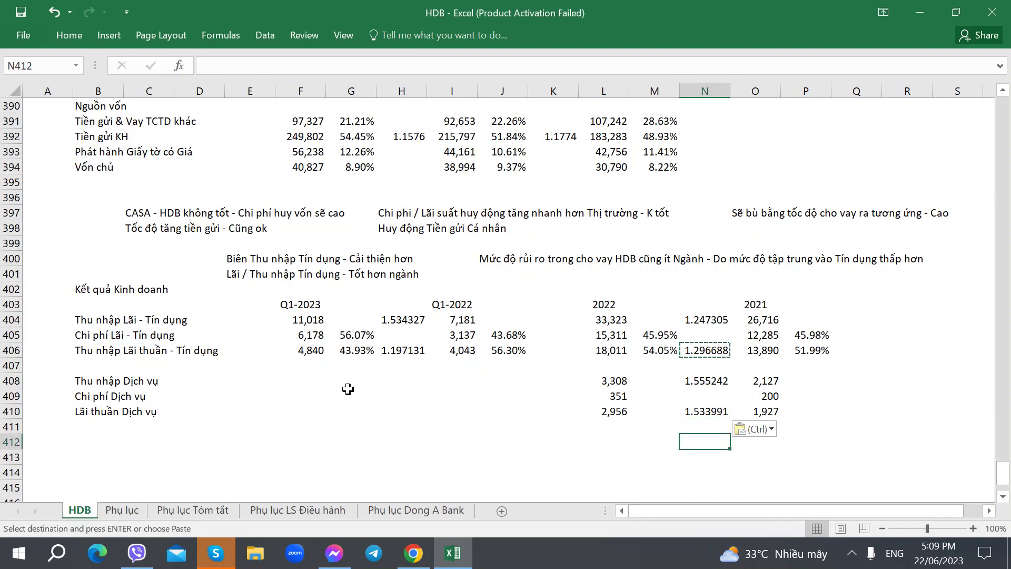
Step: Examine the 2022 service income and expense breakdowns in notes 22 and 23 of HDB's annual report in Chrome
key(Left)
key(Left)
key(Left)
key(Left)
key(Left)
key(Left)
key(Left)
key(Left)
key(Up)
key(Up)
key(Up)
key(alt+Tab)
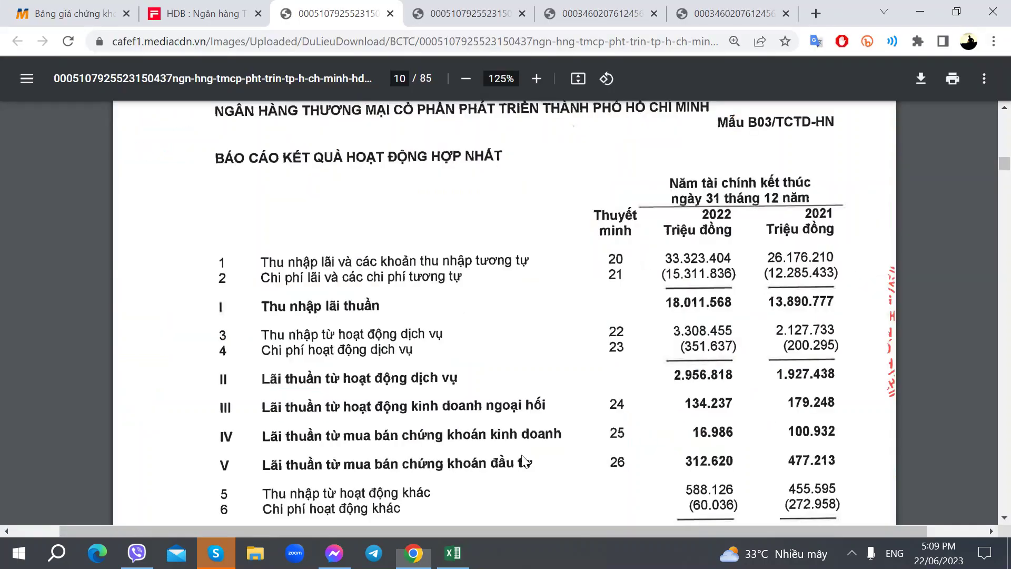
key(ctrl+Tab)
scroll(330, 349, down, 1)
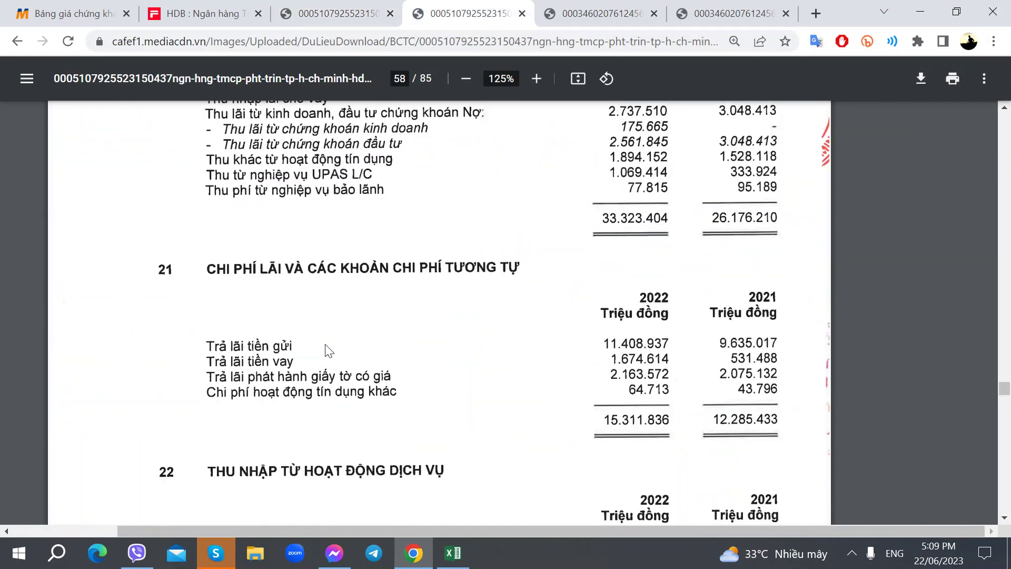
scroll(328, 351, down, 5)
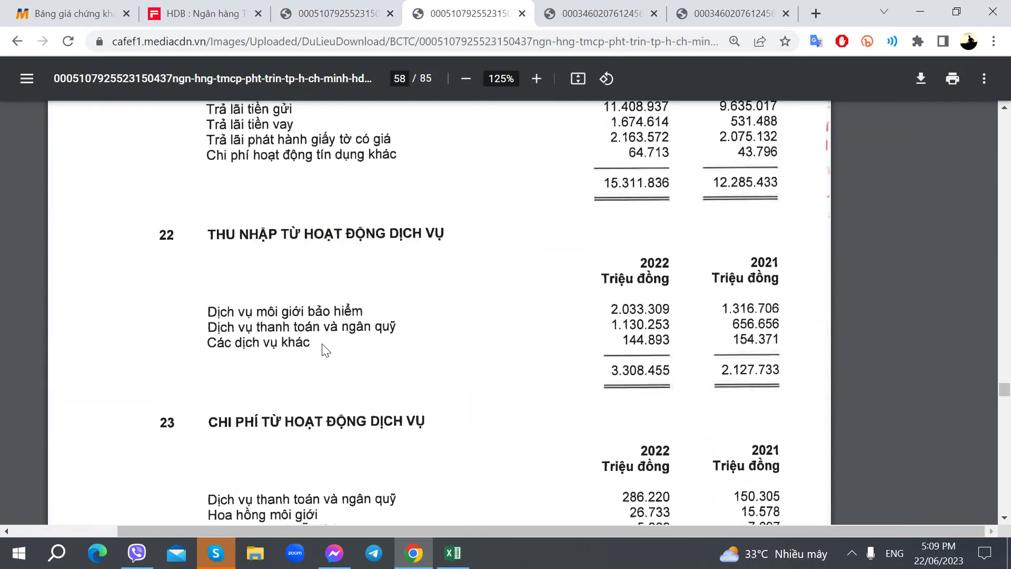
scroll(323, 350, down, 2)
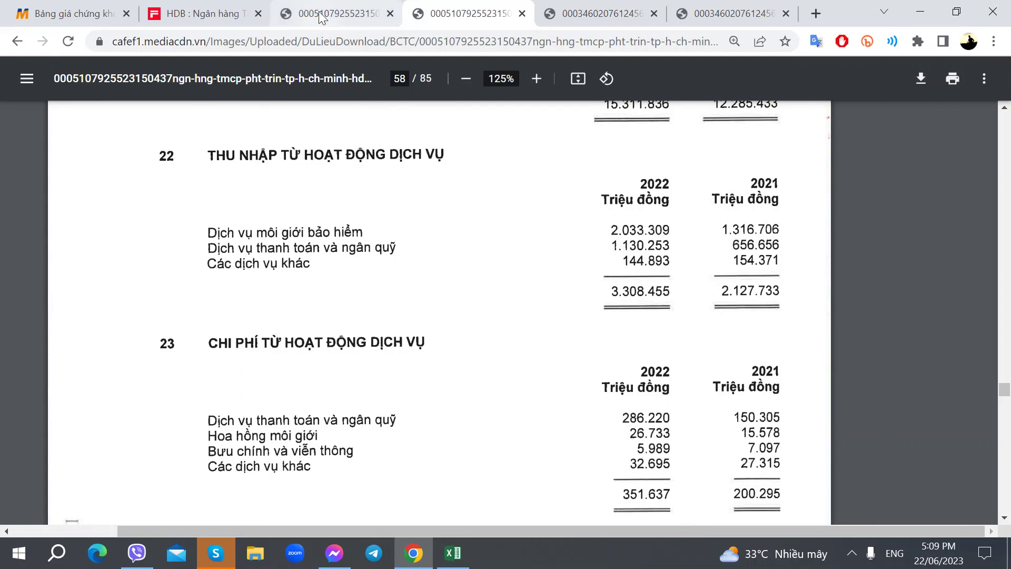
Step: Look up the prior-period service income in HDB's quarterly income statement in Chrome and enter 665 for Q1-2022 in I408
mouse_move(304, 7)
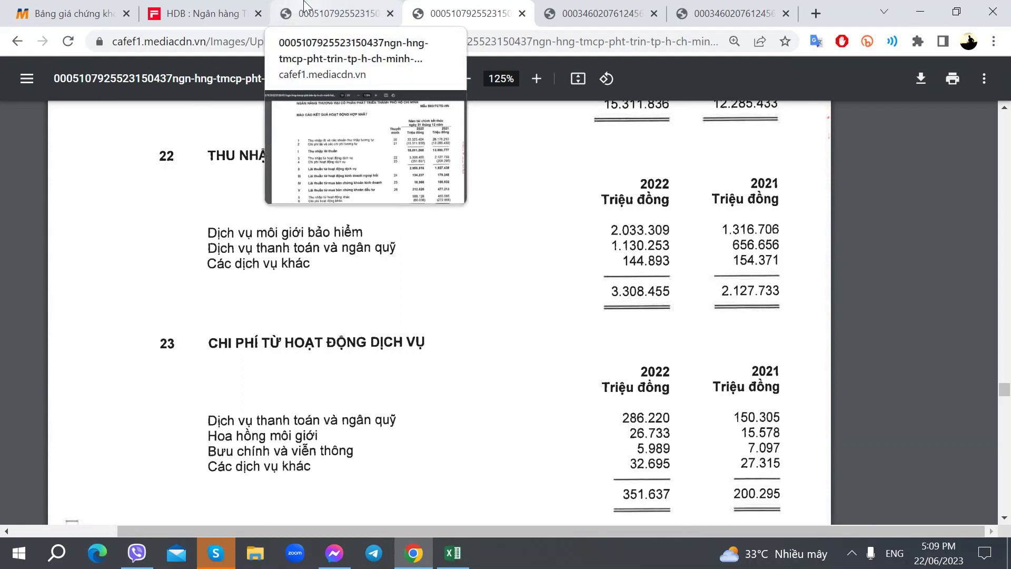
click(304, 7)
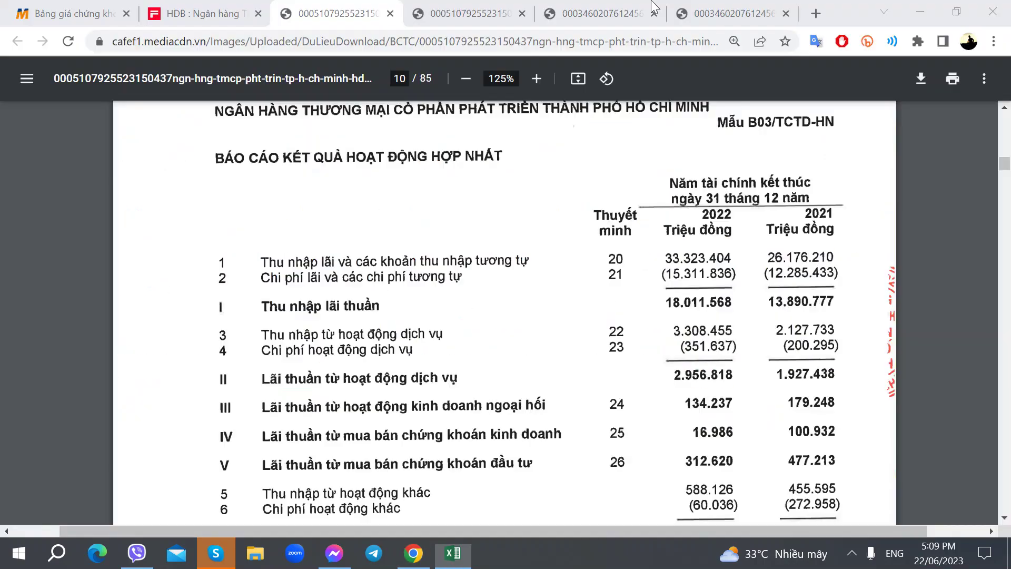
click(652, 6)
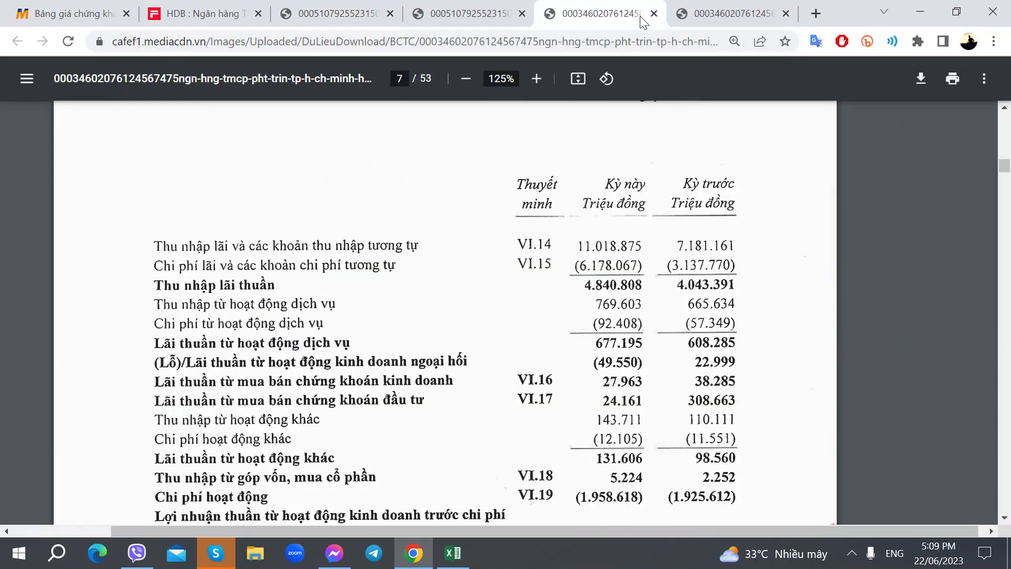
key(alt+Tab)
key(Right)
key(Right)
key(Right)
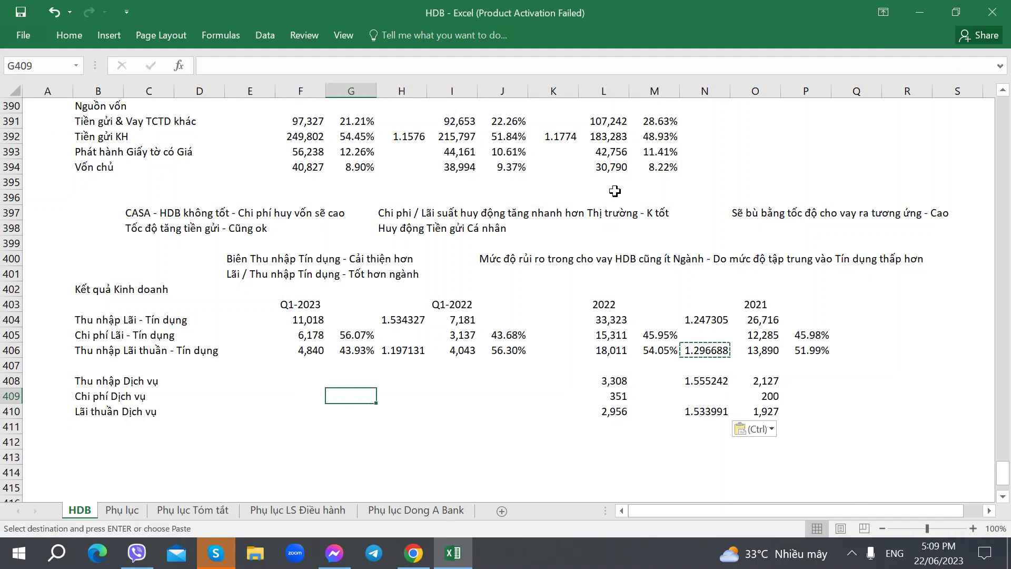
key(alt+Tab)
key(alt+Tab)
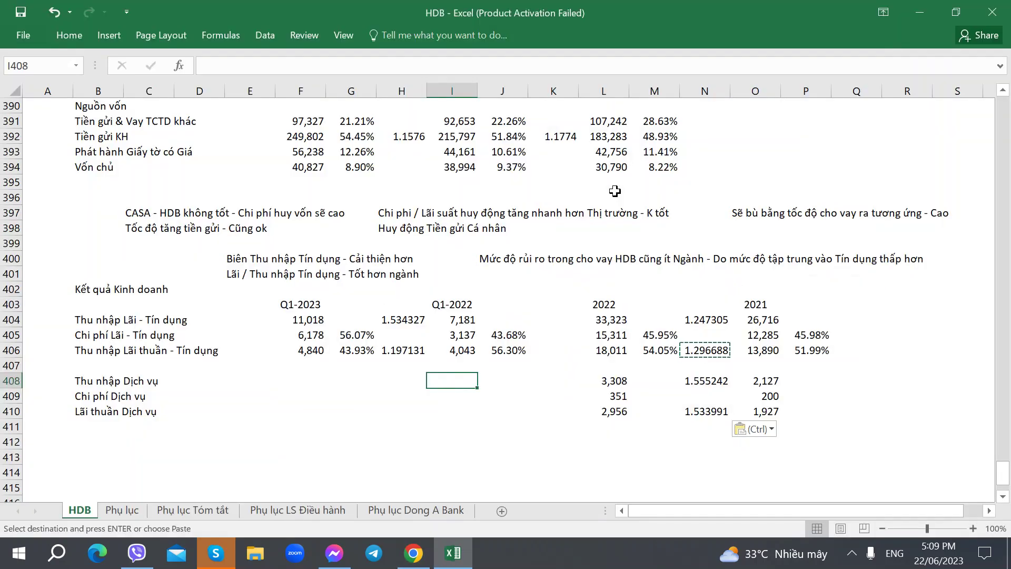
text(665)
key(Return)
key(alt+Tab)
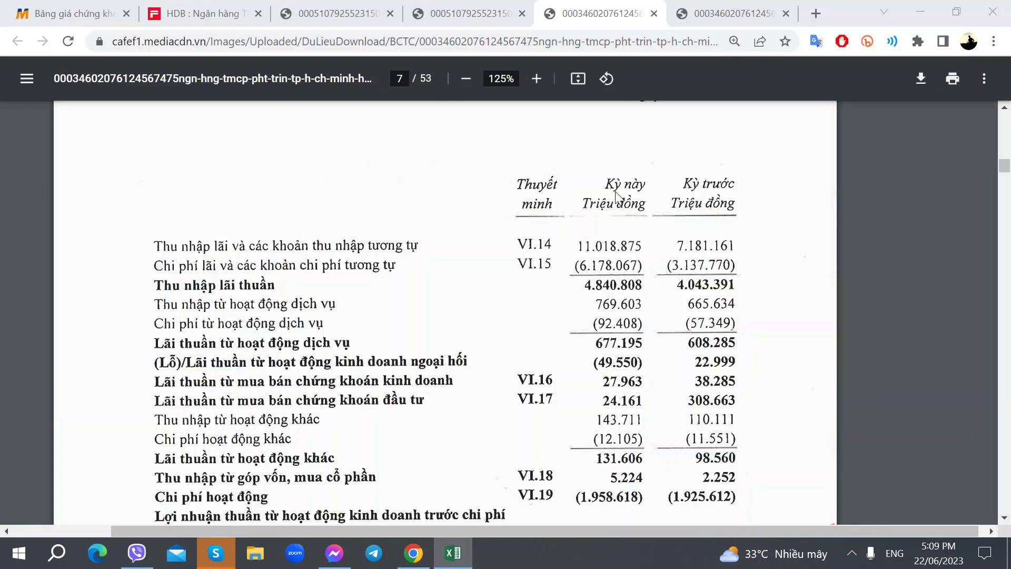
Step: Enter the Q1-2022 service expense of 57 in I409 and the net service profit of 608 in I410 from HDB's quarterly statement
key(alt+Tab)
text(57)
key(alt+Tab)
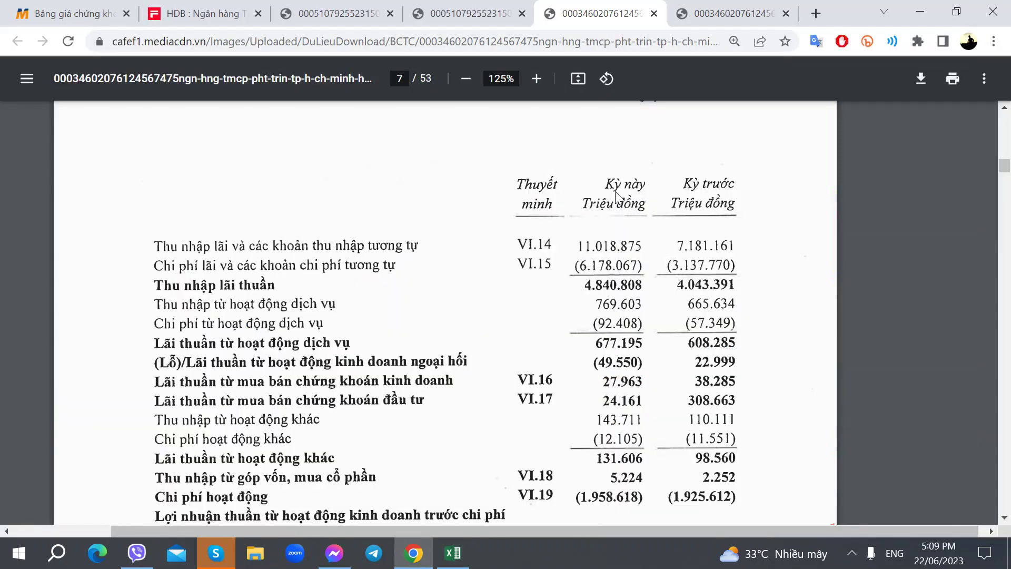
key(alt+Tab)
text(608)
key(Tab)
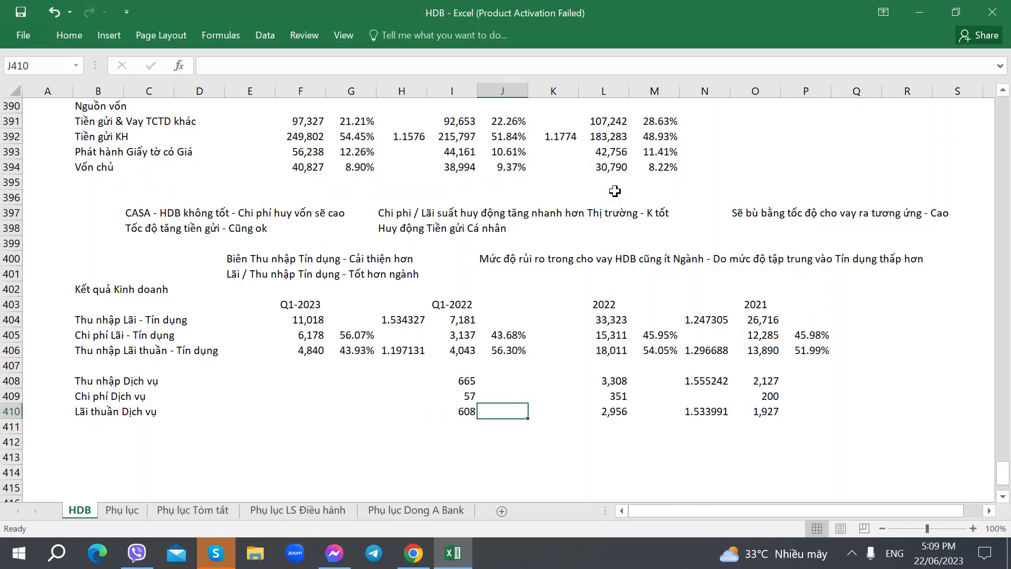
Step: Look up the current-period service income in HDB's quarterly income statement in Chrome and enter 769 for Q1-2023 in F408
key(Up)
key(Up)
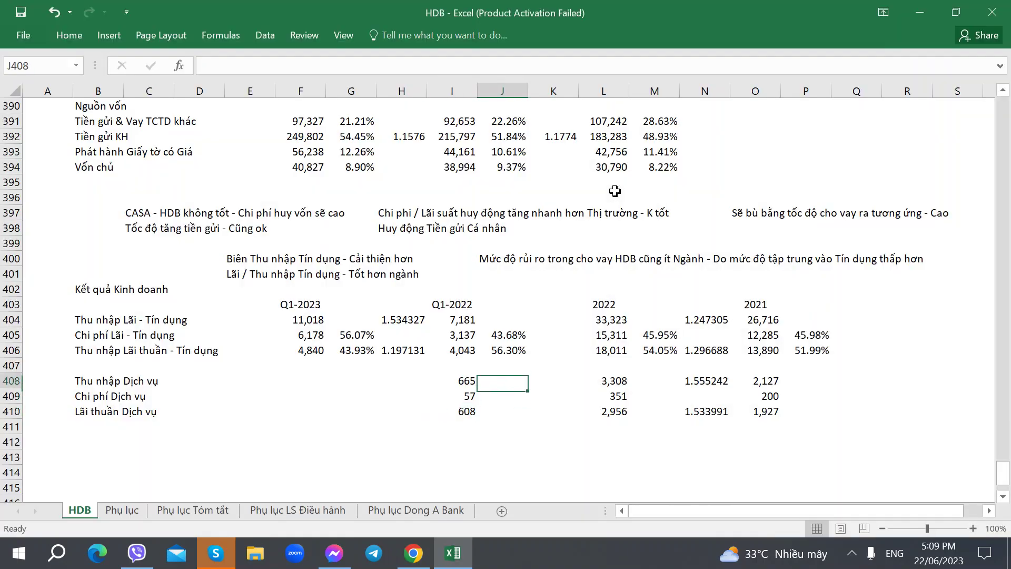
key(Left)
key(Right)
key(Right)
key(Right)
key(Left)
key(Left)
key(Left)
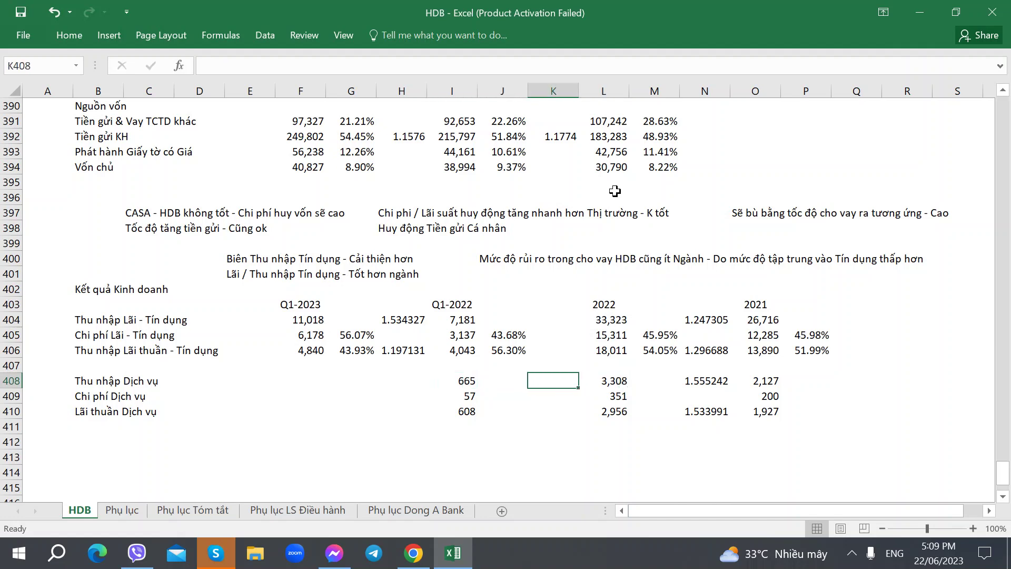
key(Right)
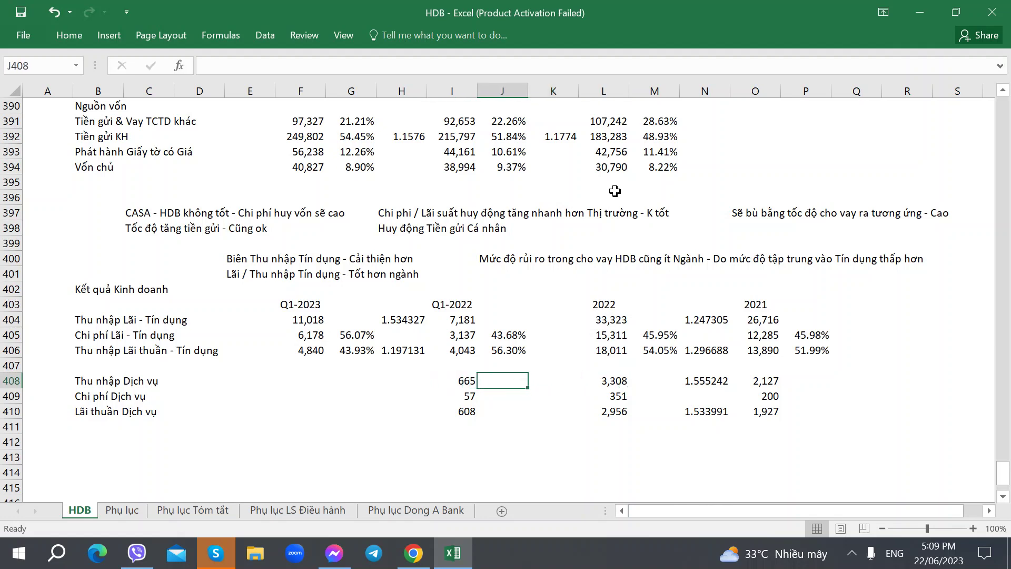
key(Down)
key(Up)
key(Left)
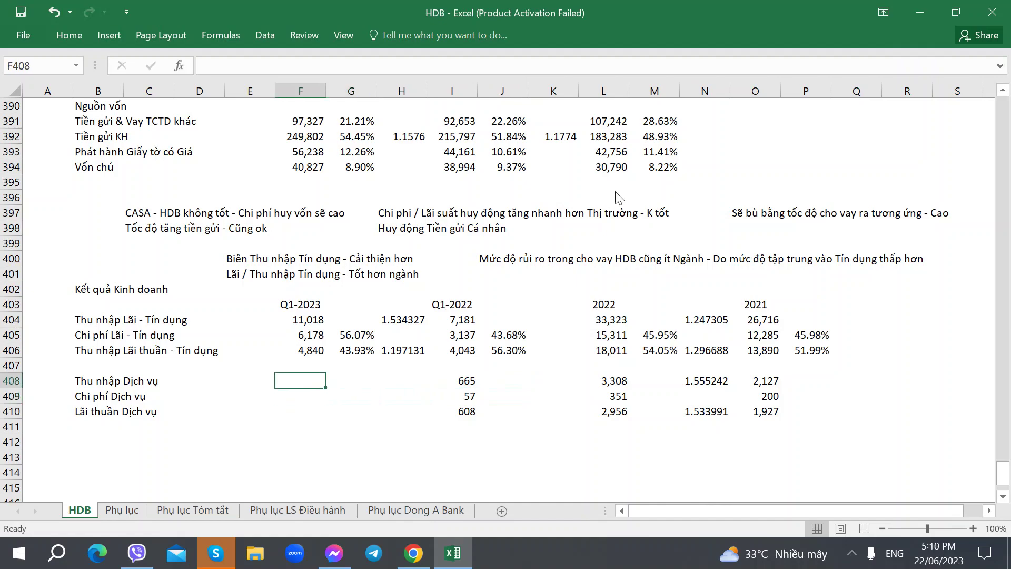
key(alt+Tab)
key(alt+Tab)
text(769)
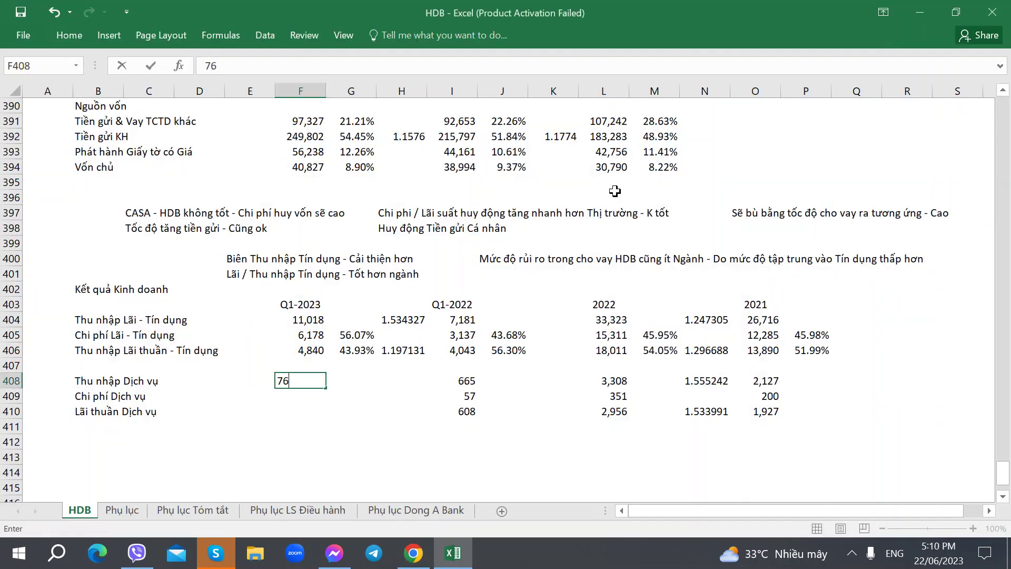
key(Right)
Step: Enter the Q1-2023 service expense of 92 in F409 and the net service profit of 677 in F410 from the quarterly statement
key(Right)
key(Down)
key(Left)
key(Left)
key(alt+Tab)
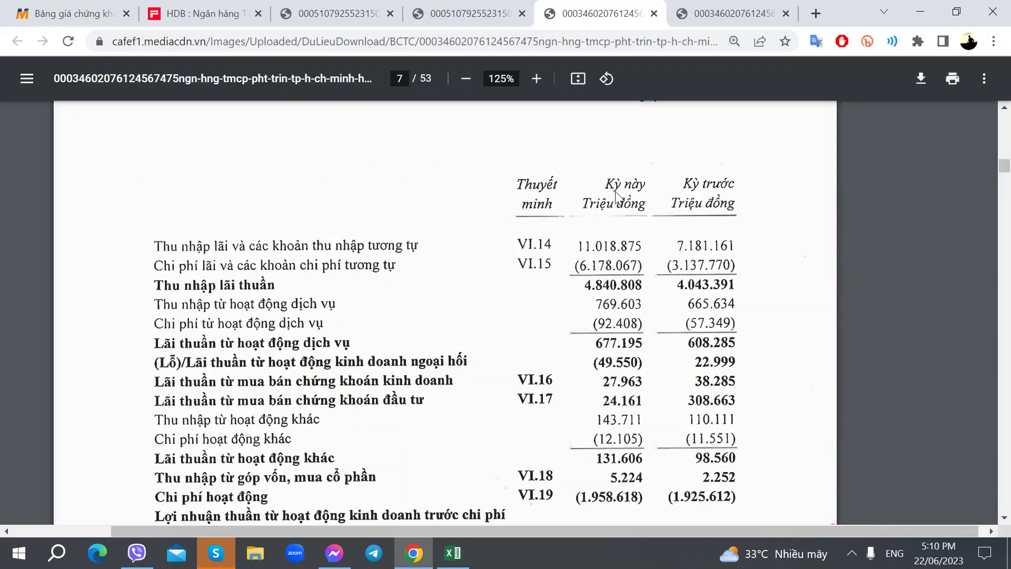
key(alt+Tab)
text(92)
key(Return)
key(alt+Tab)
key(alt+Tab)
text(677)
key(Right)
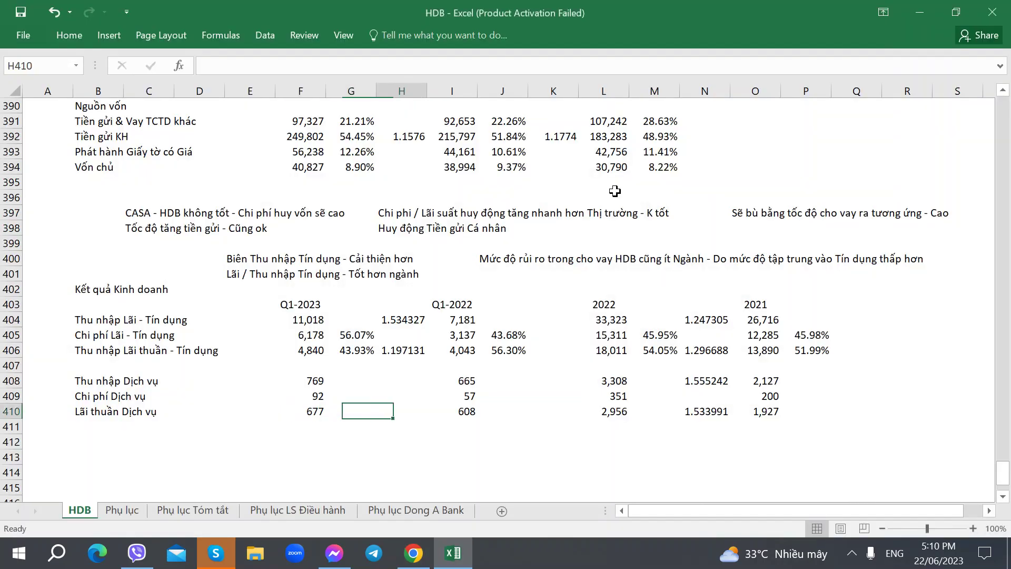
Step: Copy the growth ratio formula from H404 into H408 and H410 for Q1 service income and net service profit
key(Right)
key(Up)
key(Up)
key(Up)
key(Up)
key(Up)
key(Up)
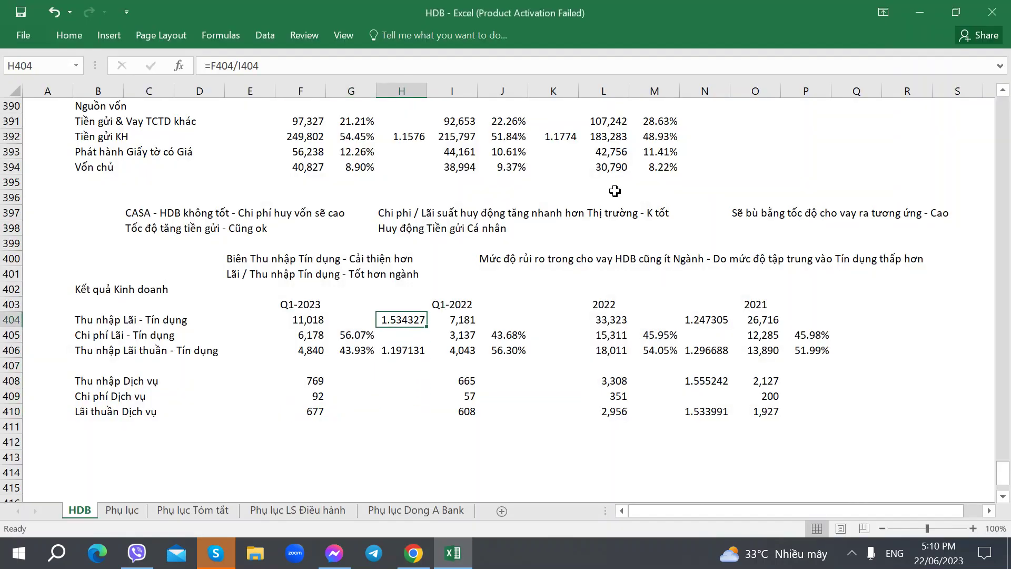
key(ctrl+c)
key(Down)
key(Down)
key(Down)
key(Down)
key(ctrl+v)
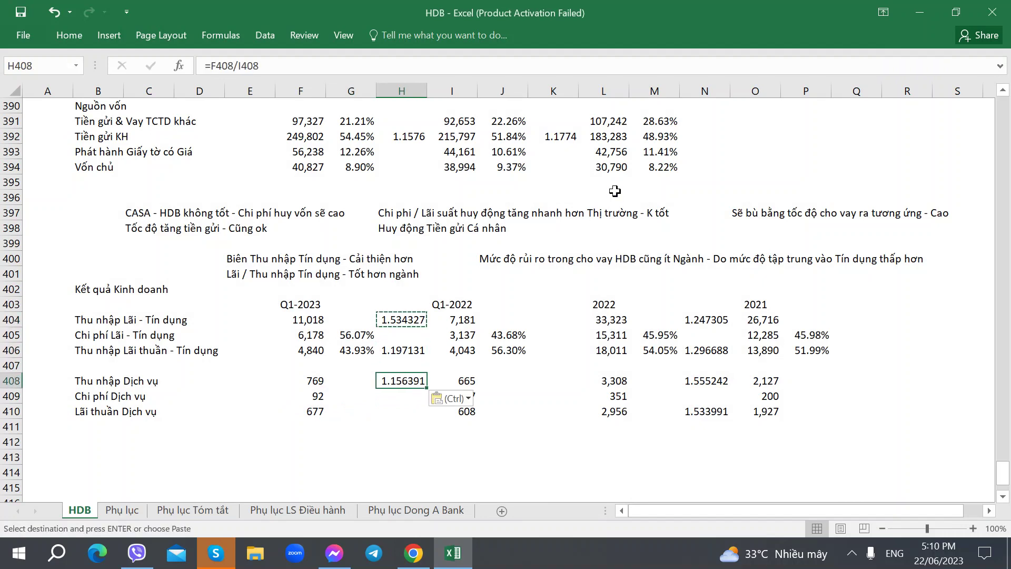
key(Down)
key(Down)
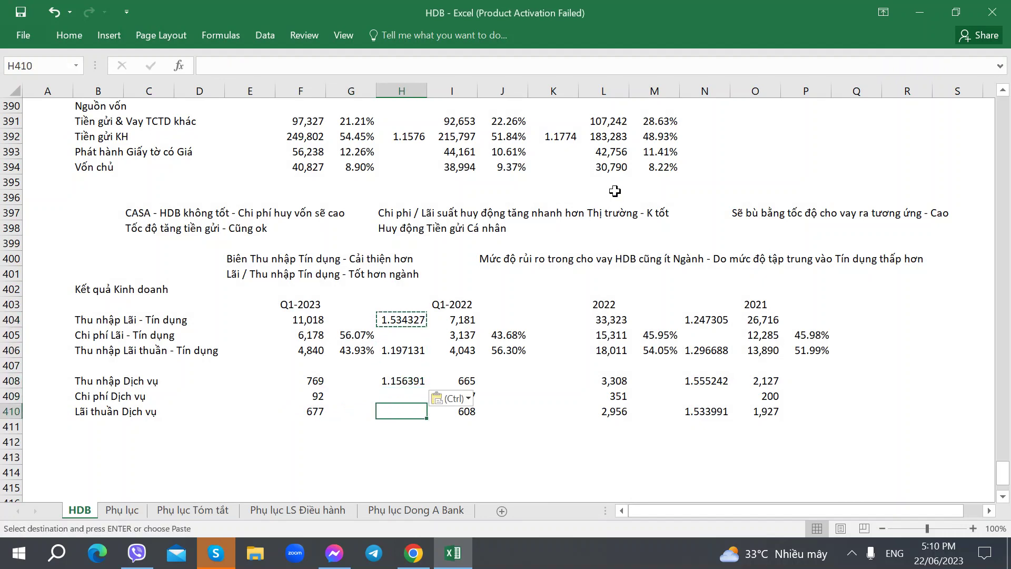
key(ctrl+v)
key(Down)
key(Up)
key(Up)
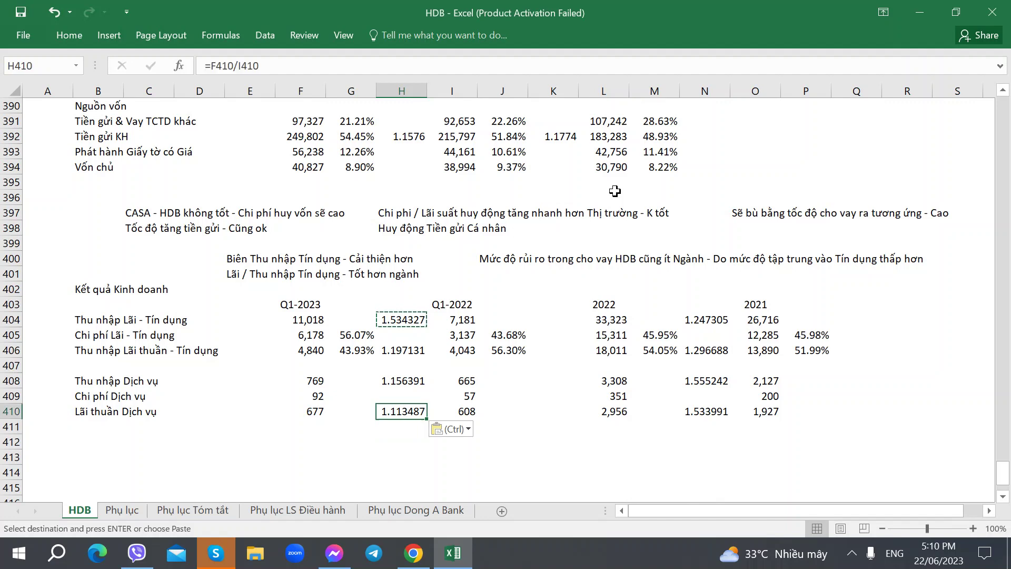
key(Left)
key(Left)
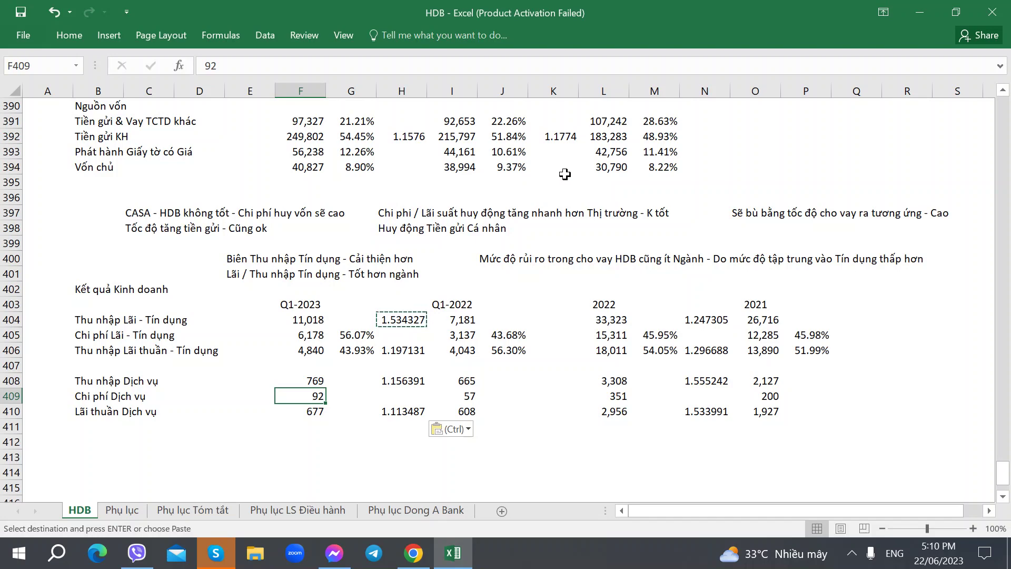
Step: Look up the next profit line in HDB's 2022 annual income statement in Chrome and label B412 "Lãi Ngoại hối"
scroll(316, 252, down, 1)
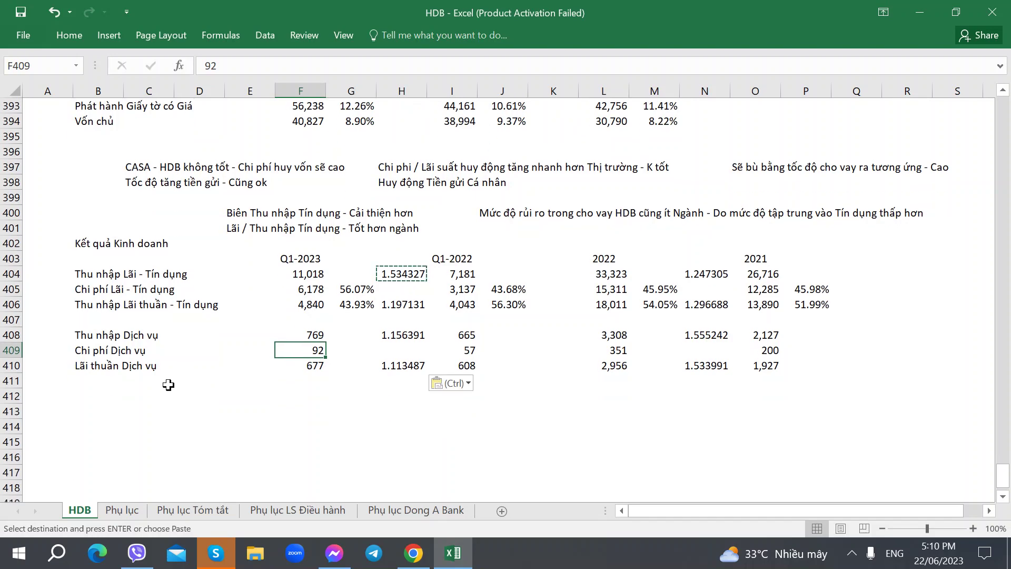
click(106, 380)
click(114, 396)
key(alt+Tab)
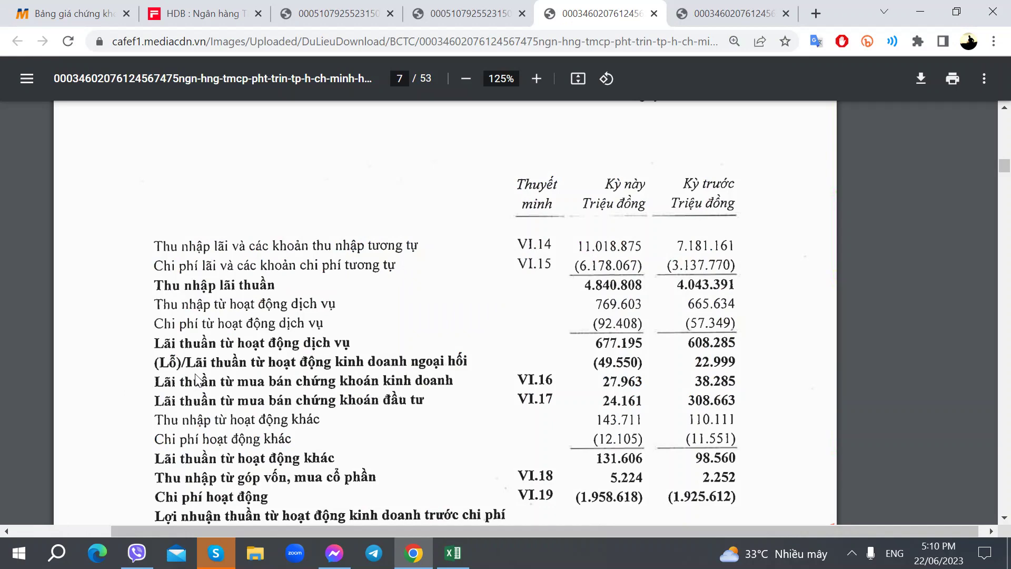
click(468, 14)
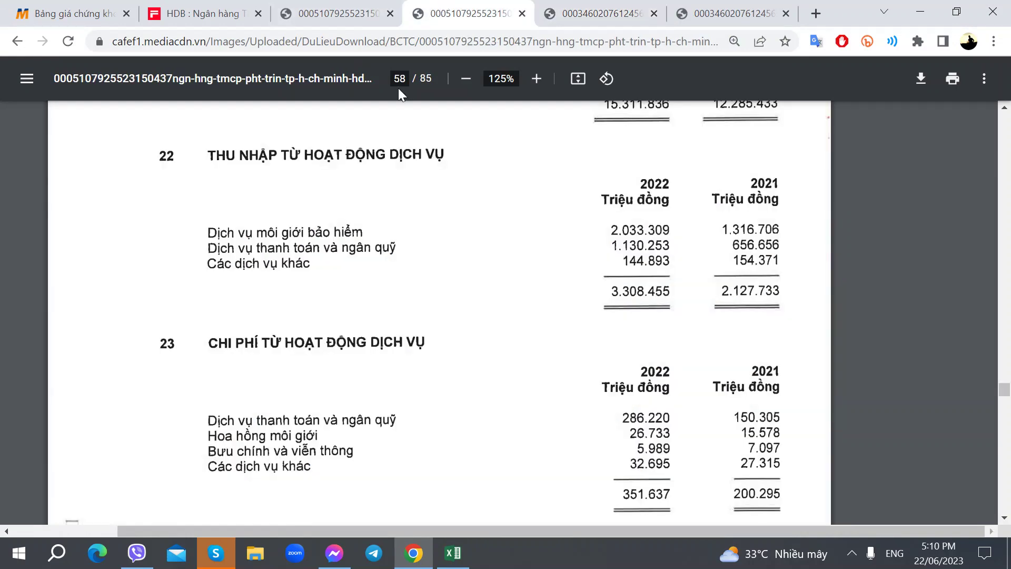
click(337, 13)
scroll(355, 314, down, 2)
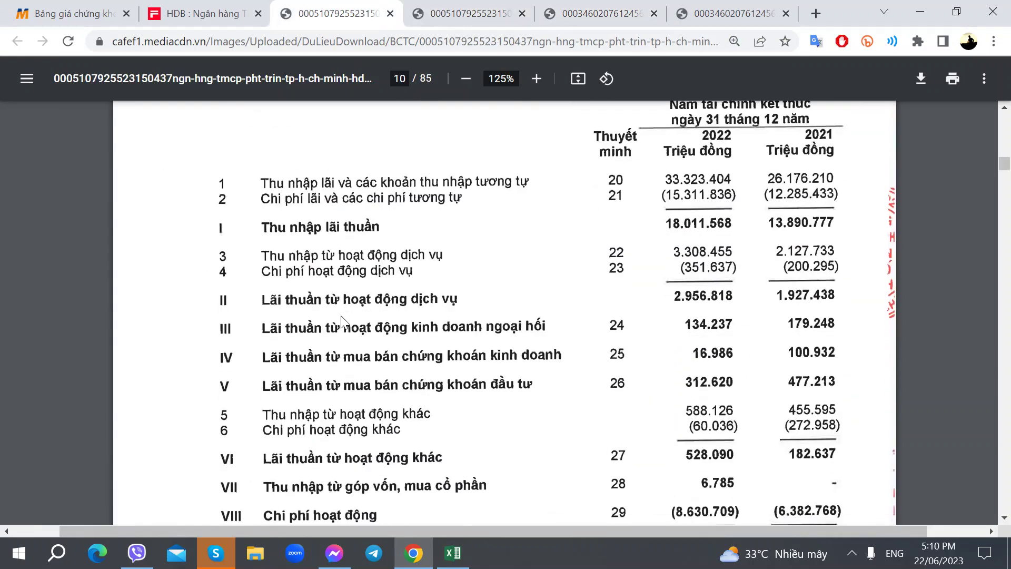
key(alt+Tab)
text(Lãi Ngoại)
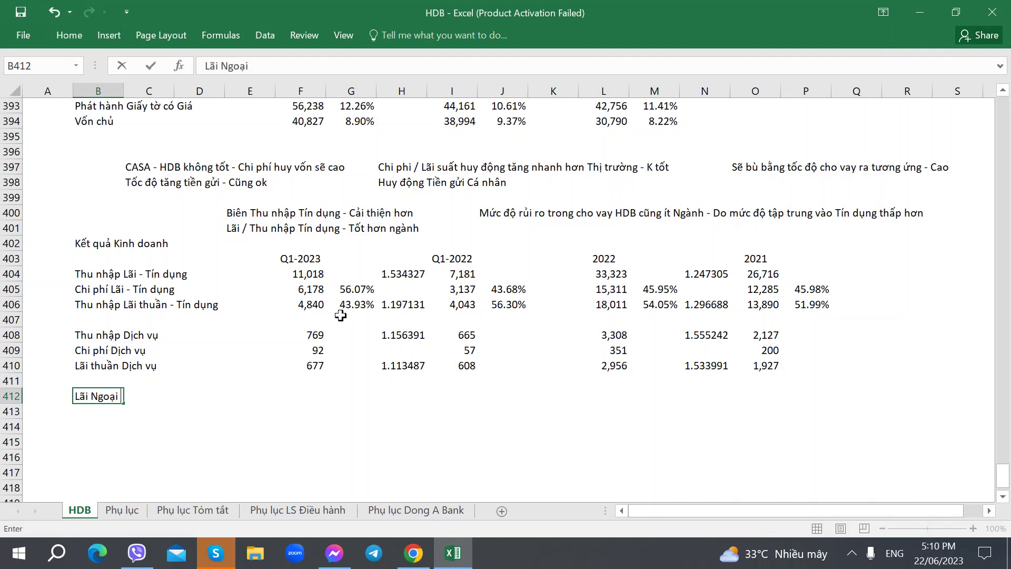
text( hối)
key(alt+Tab)
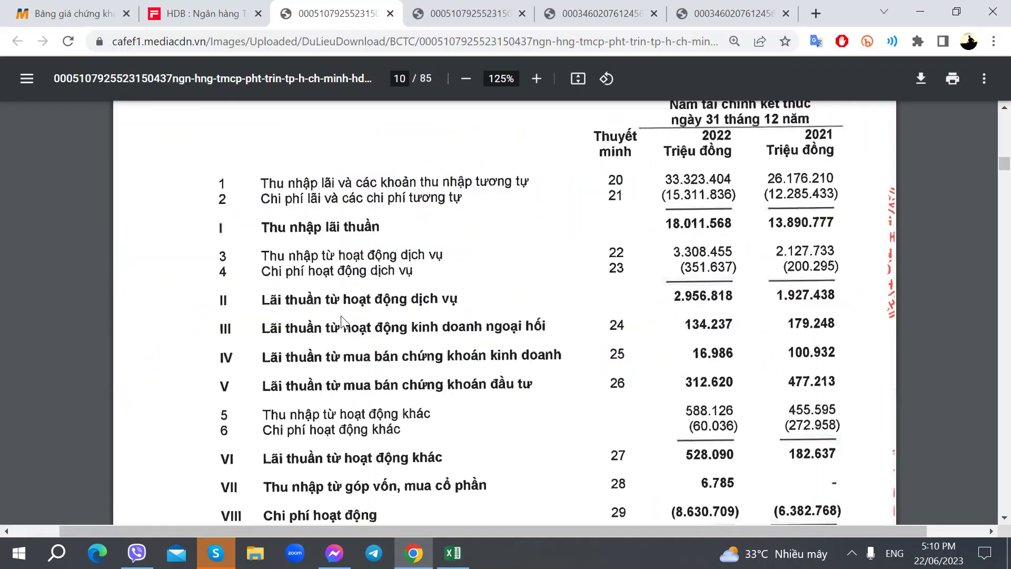
key(alt+Tab)
key(Return)
Step: Label B413 "Lãi CK KD" and B414 "Lãi CK Đầu tư" following the annual income statement
text(Lãi CK)
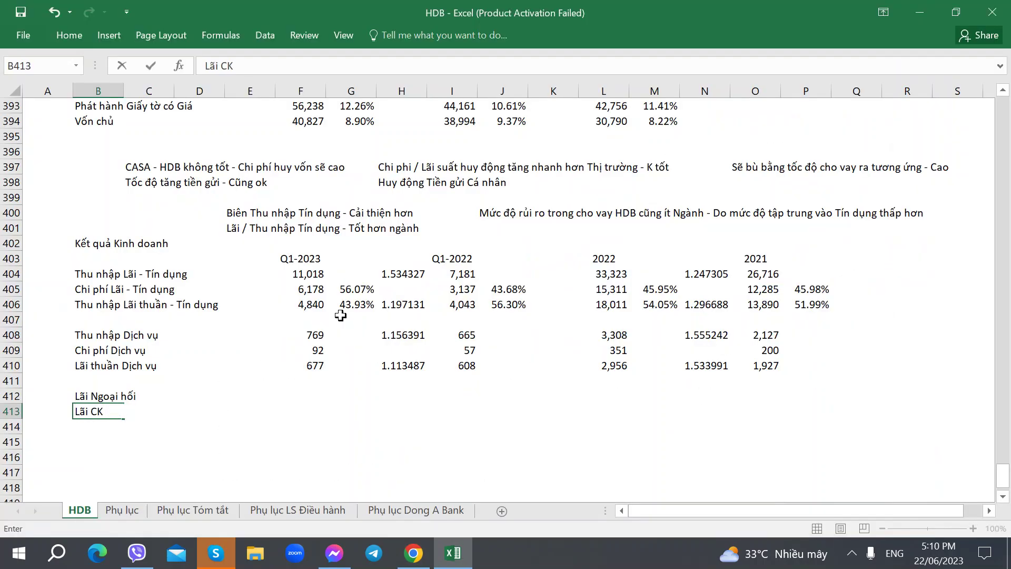
text( KD)
key(alt+Tab)
key(alt+Tab)
key(Return)
text(Lã)
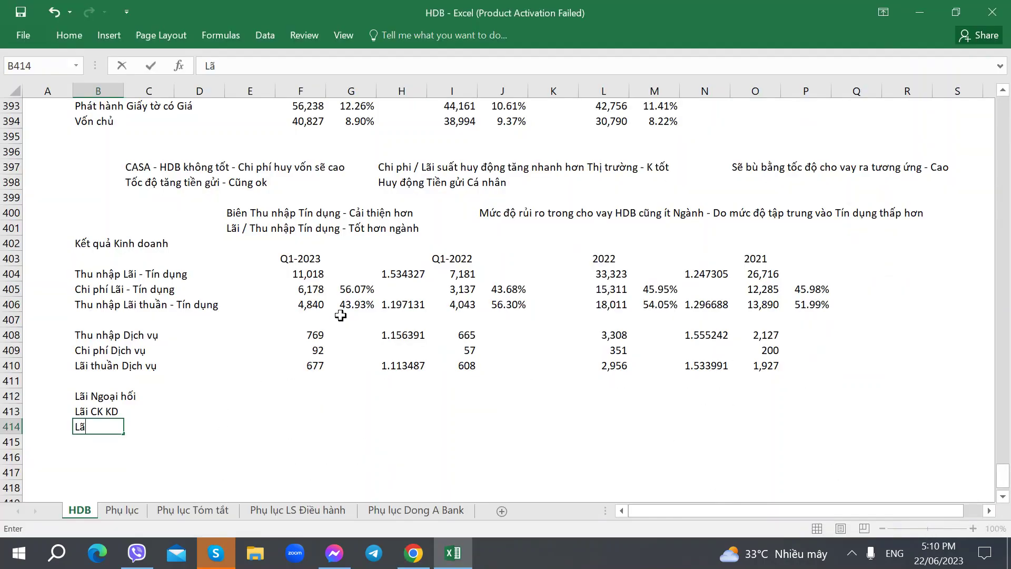
text(i CK Đầu tư)
key(Return)
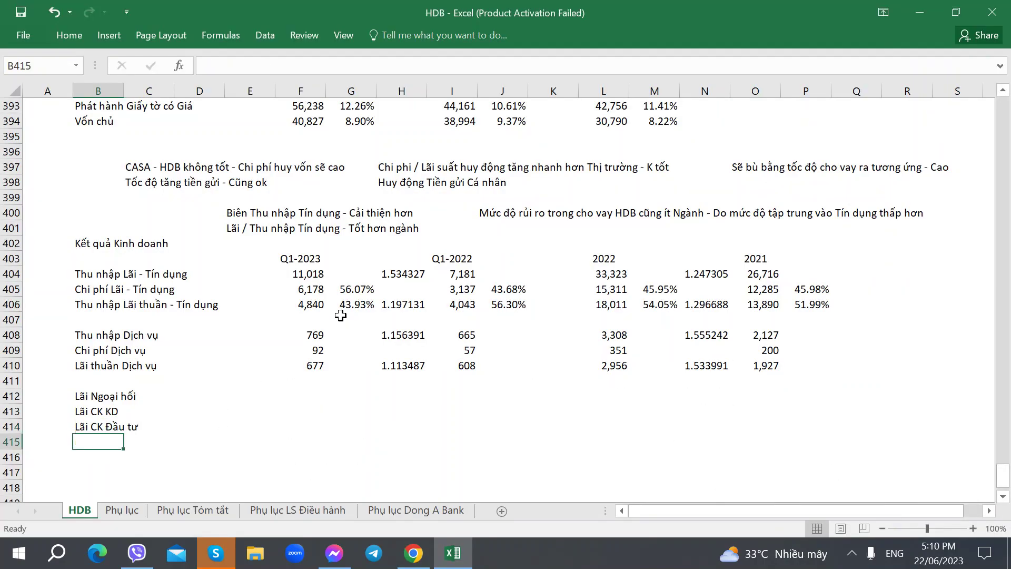
Step: Check the 31-Mar 2023 CK Đầu tư balance in F388 and label B415 "Lãi khác" following the annual income statement
scroll(321, 295, up, 4)
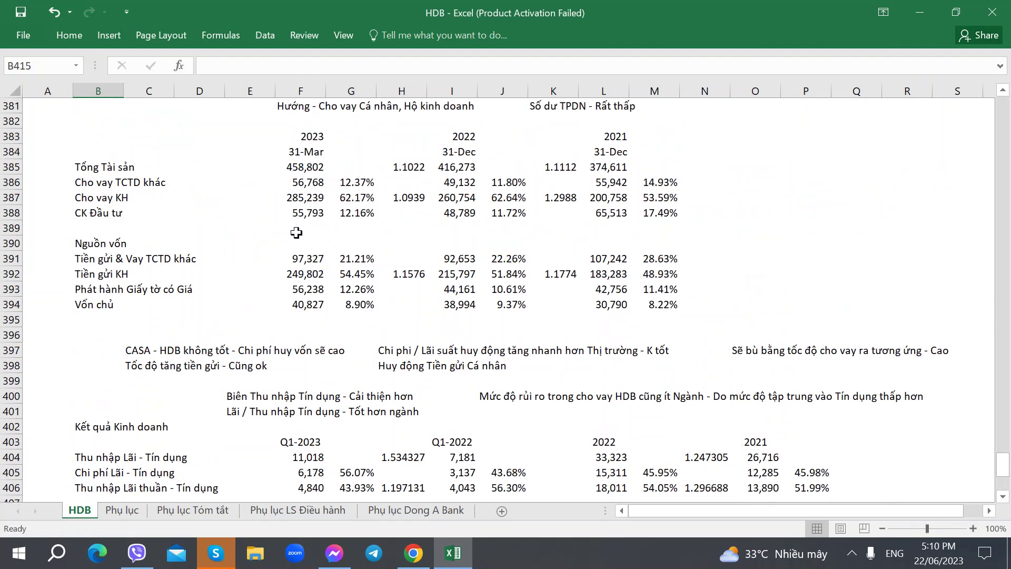
click(297, 213)
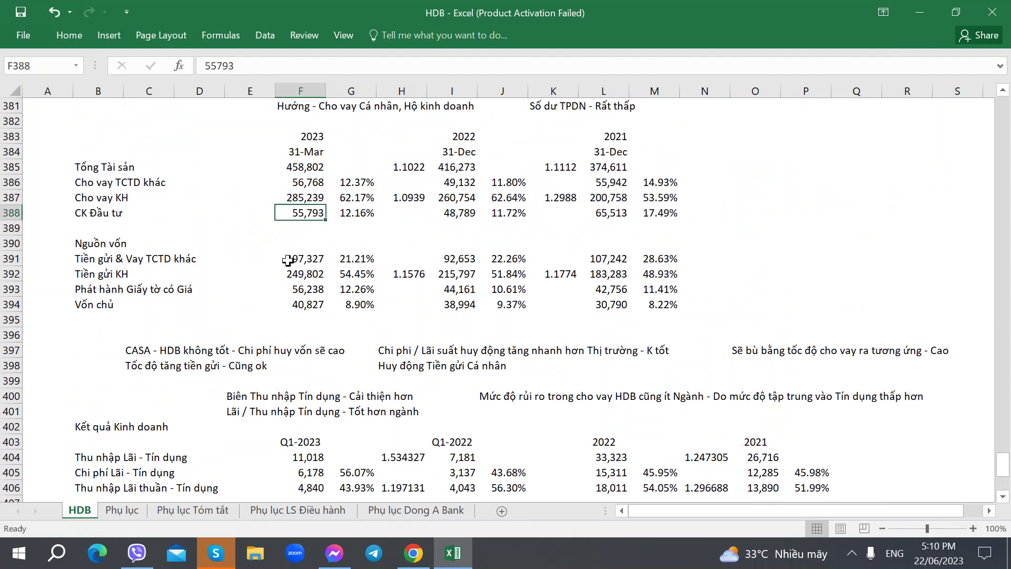
scroll(288, 260, down, 4)
click(84, 441)
key(alt+Tab)
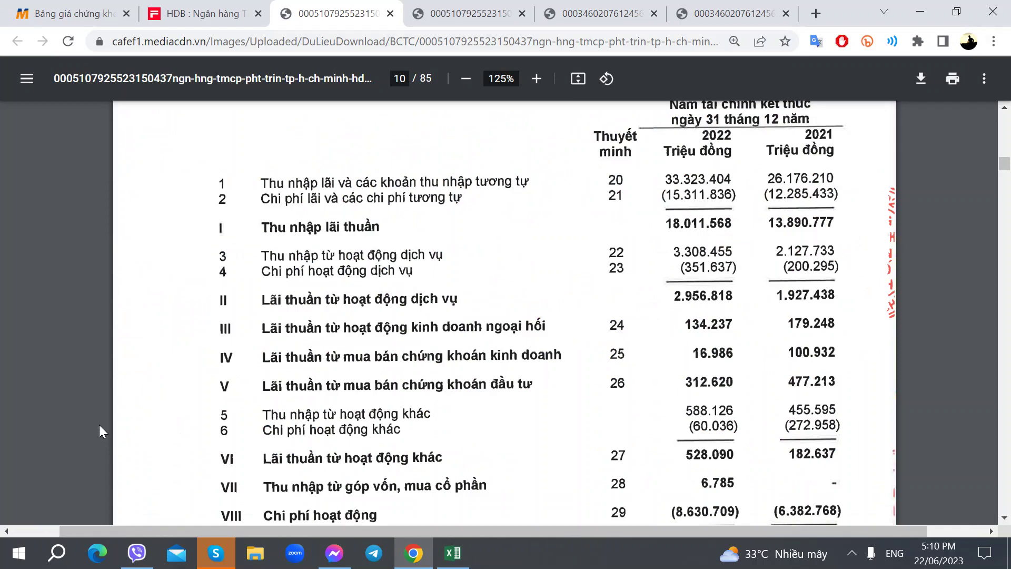
scroll(672, 418, down, 3)
key(alt+Tab)
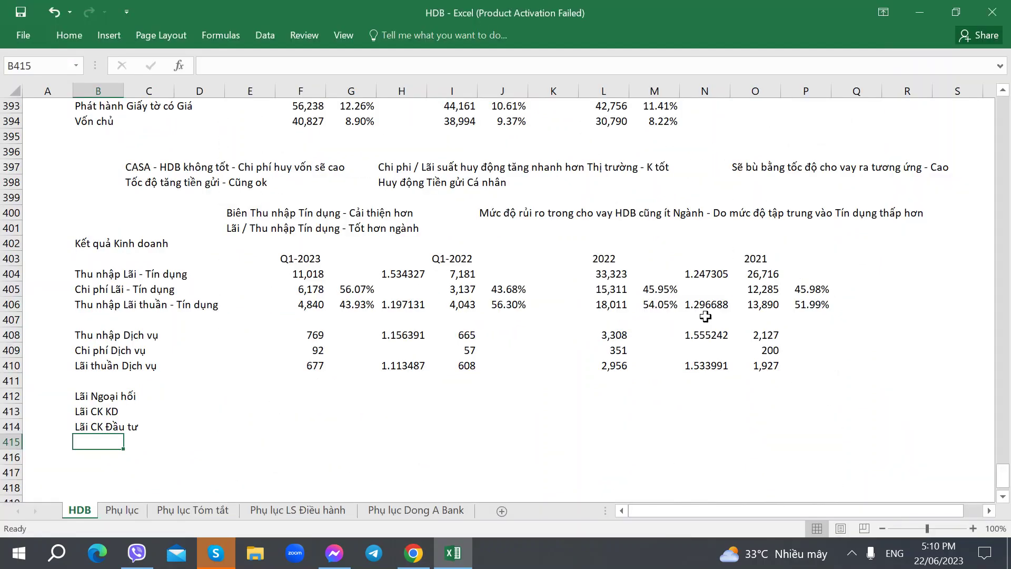
text(Lãi khác)
key(Return)
Step: Label B416 "Thu nhập Góp vốn" for the capital contribution income line of the annual income statement
key(alt+Tab)
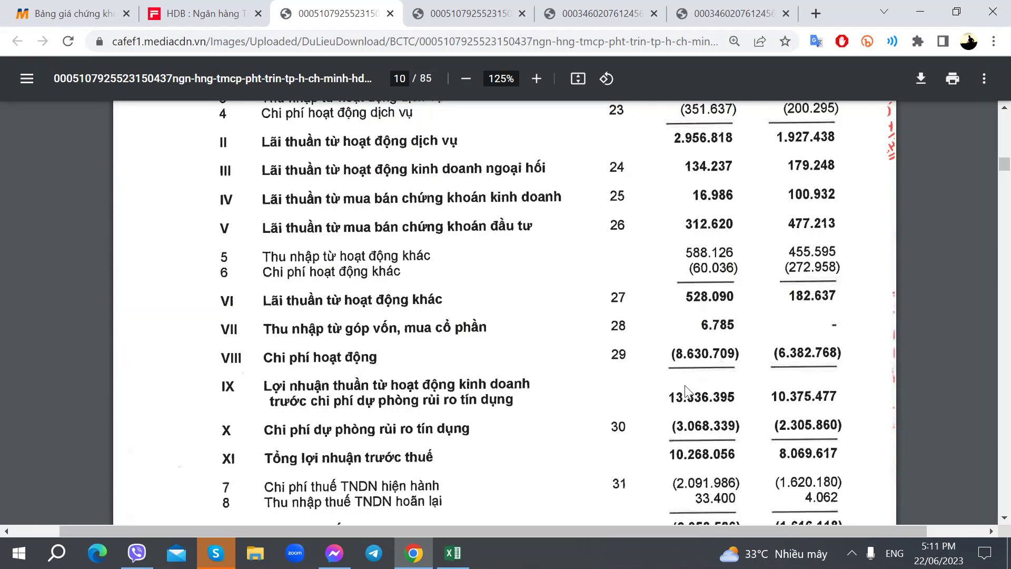
key(alt+Tab)
text(T)
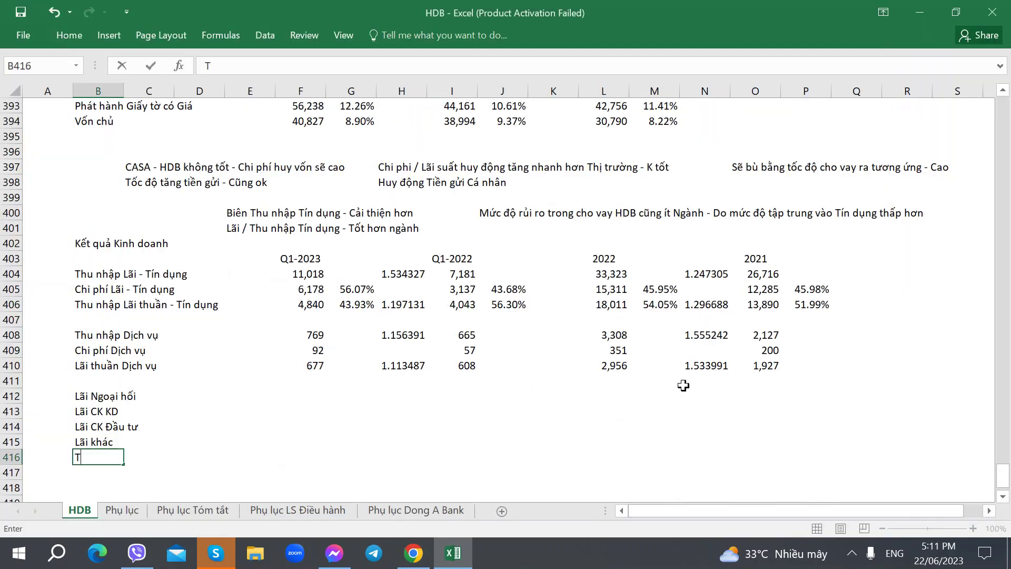
text(hu nhập Góp vốn)
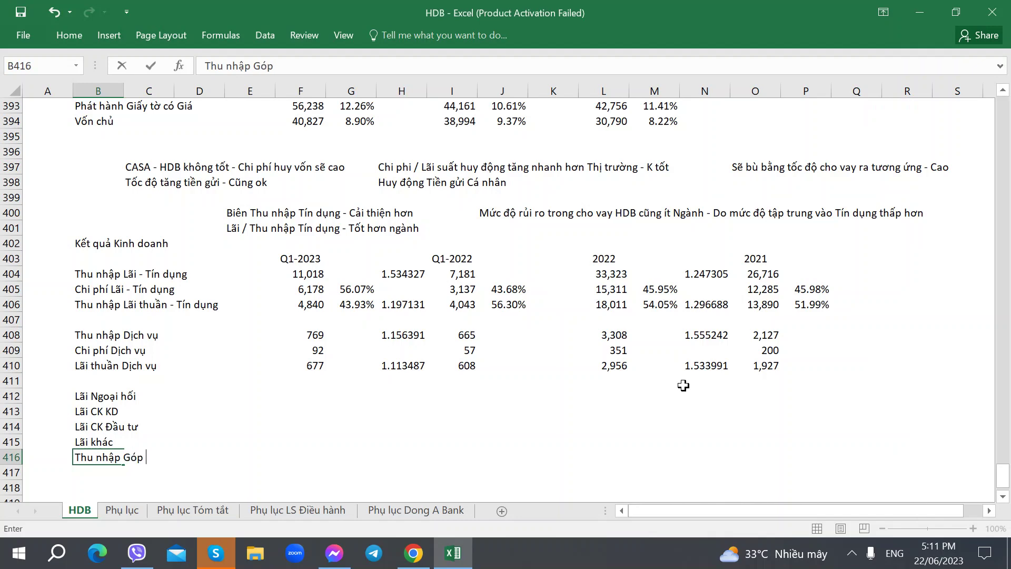
key(alt+Tab)
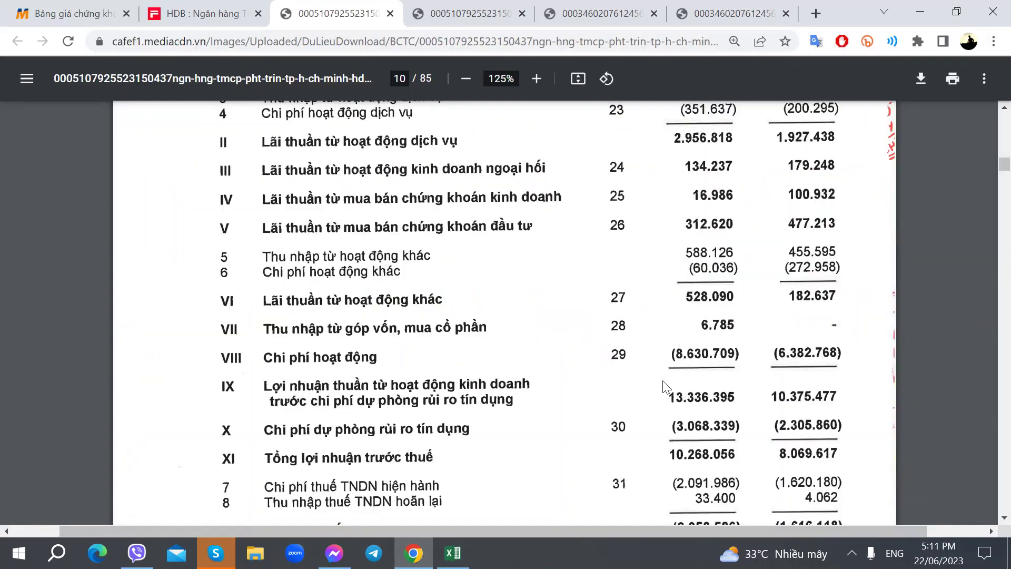
key(alt+Tab)
key(Right)
Step: Look up the 2022 foreign exchange profit in HDB's annual income statement in Chrome and enter 134 in L412
key(Right)
key(Right)
key(Right)
key(Up)
key(Up)
key(Up)
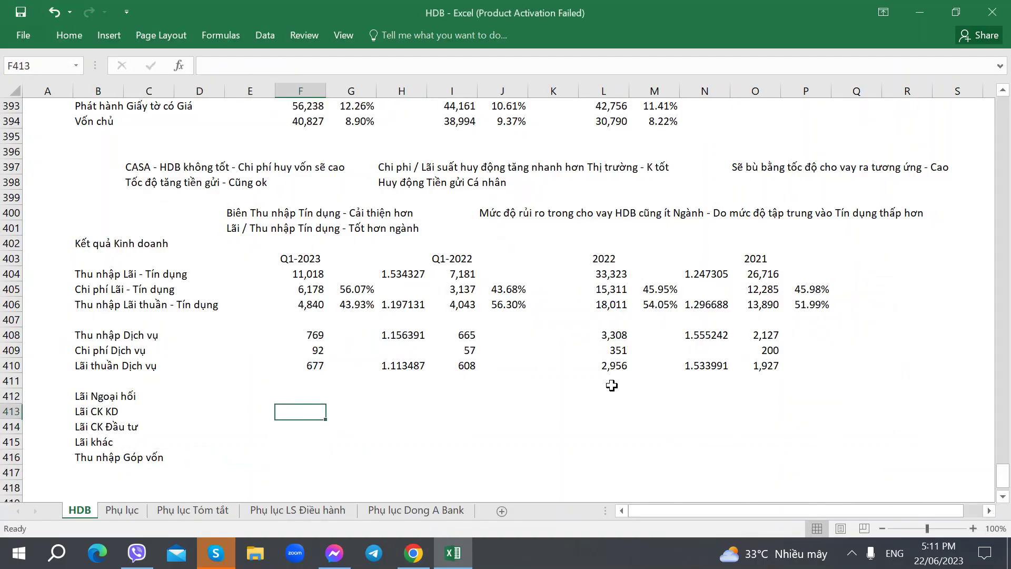
key(Right)
key(Right)
key(Right)
key(Right)
key(Right)
key(Right)
key(Up)
key(alt+Tab)
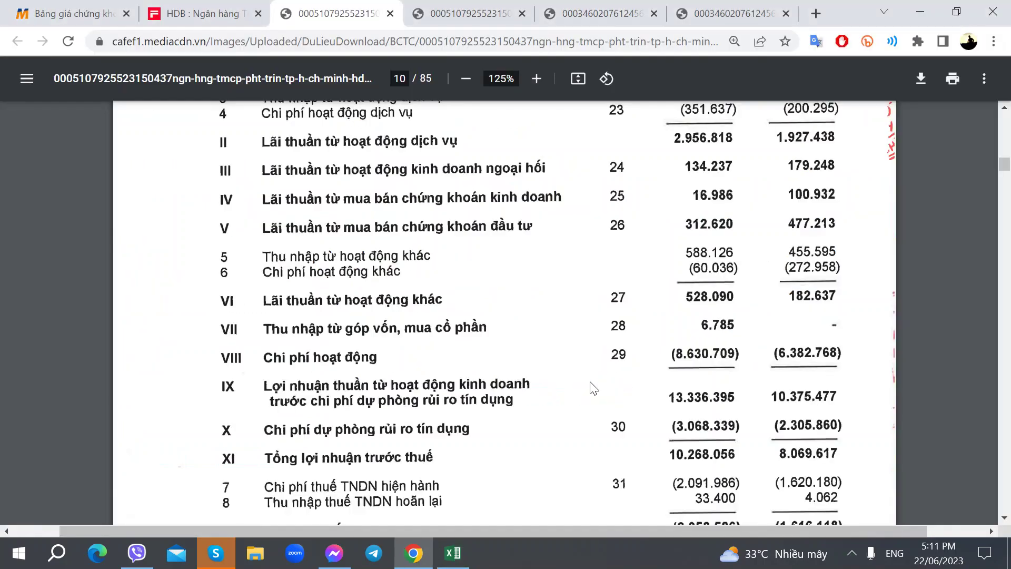
scroll(584, 364, up, 2)
key(alt+Tab)
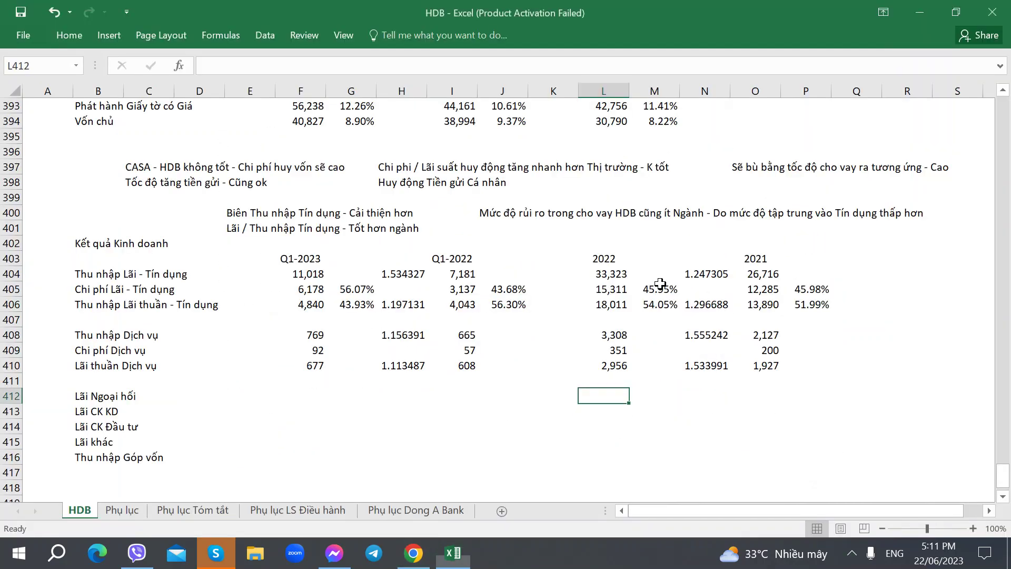
text(134)
key(Return)
key(alt+Tab)
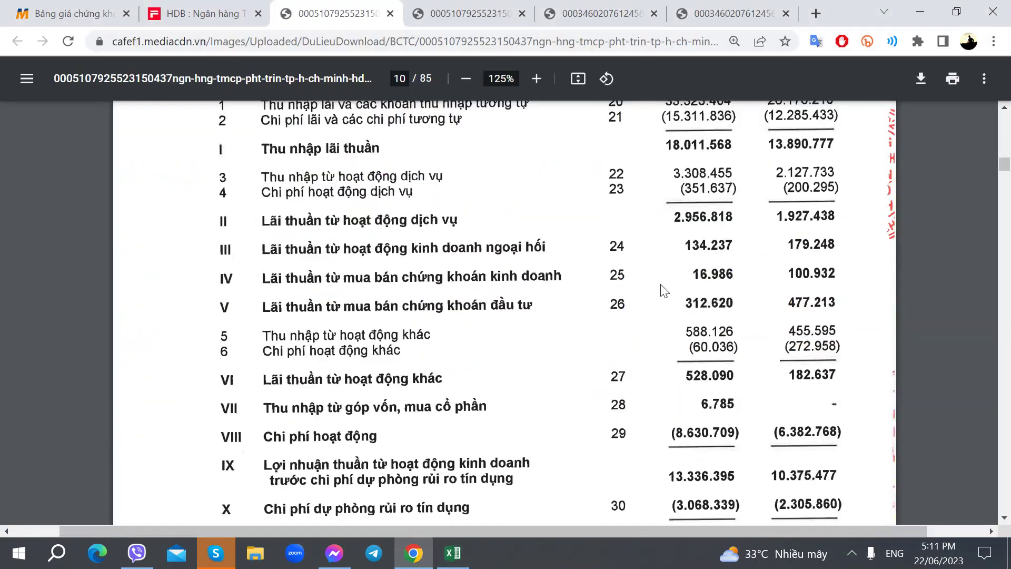
Step: Enter the 2022 trading and investment securities profits from the annual income statement, 16 in L413 and 312 in L414
key(alt+Tab)
text(16)
key(Return)
key(alt+Tab)
key(alt+Tab)
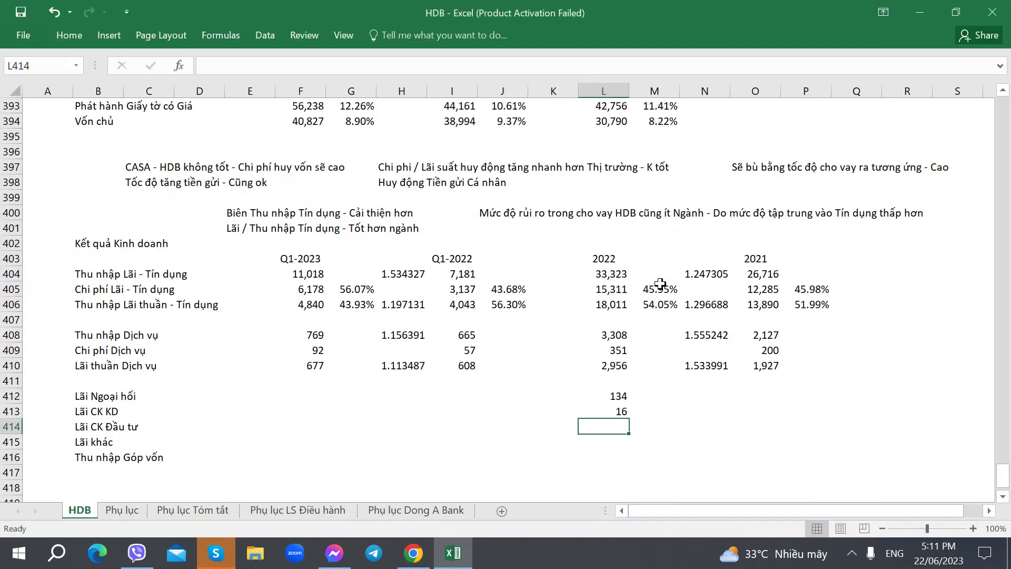
text(312)
key(Return)
Step: Look up the 2022 other profit and capital contribution income in Chrome and enter 528 in L415 and 6 in L416
key(alt+Tab)
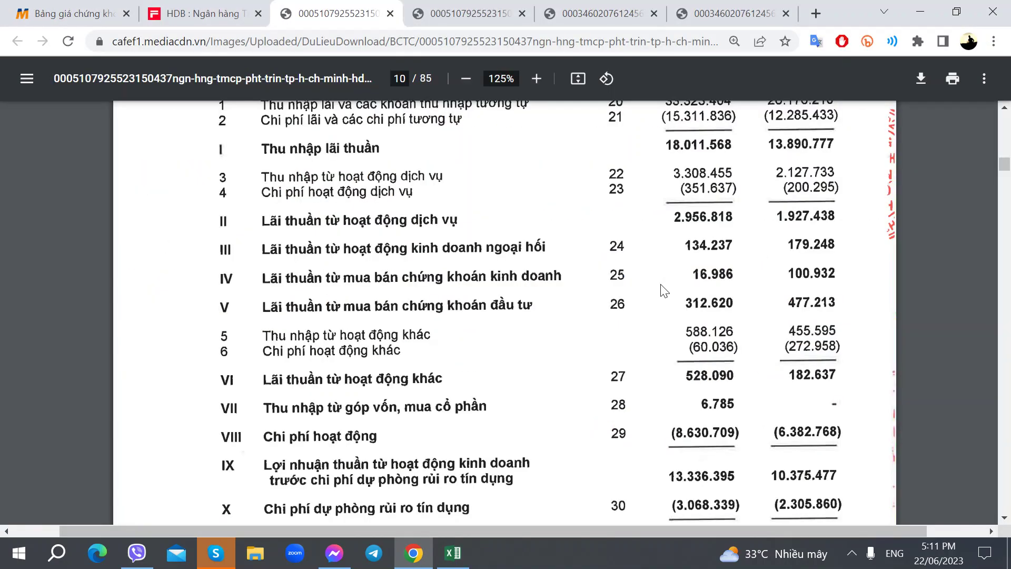
key(alt+Tab)
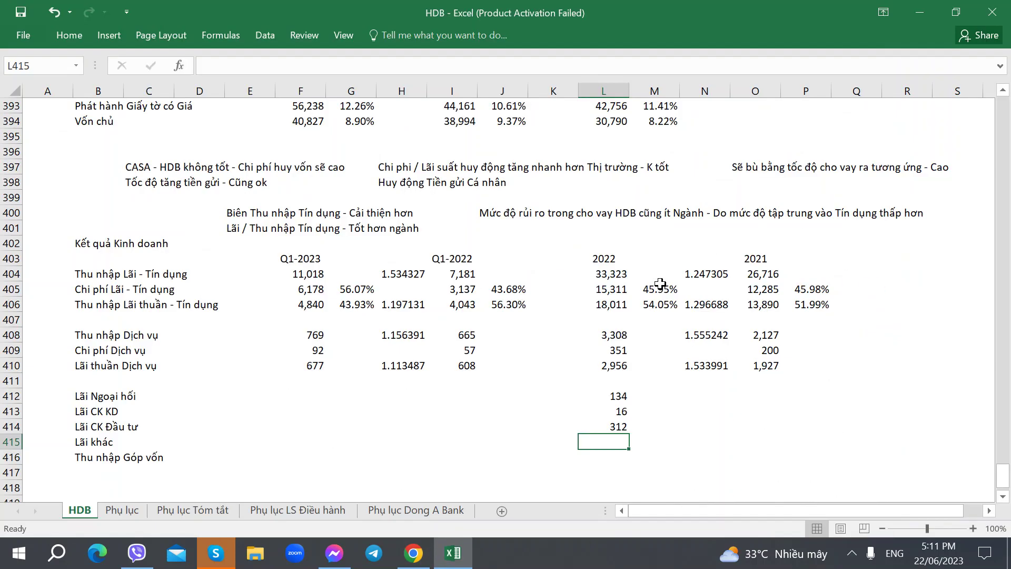
text(528)
key(Return)
key(Up)
key(alt+Tab)
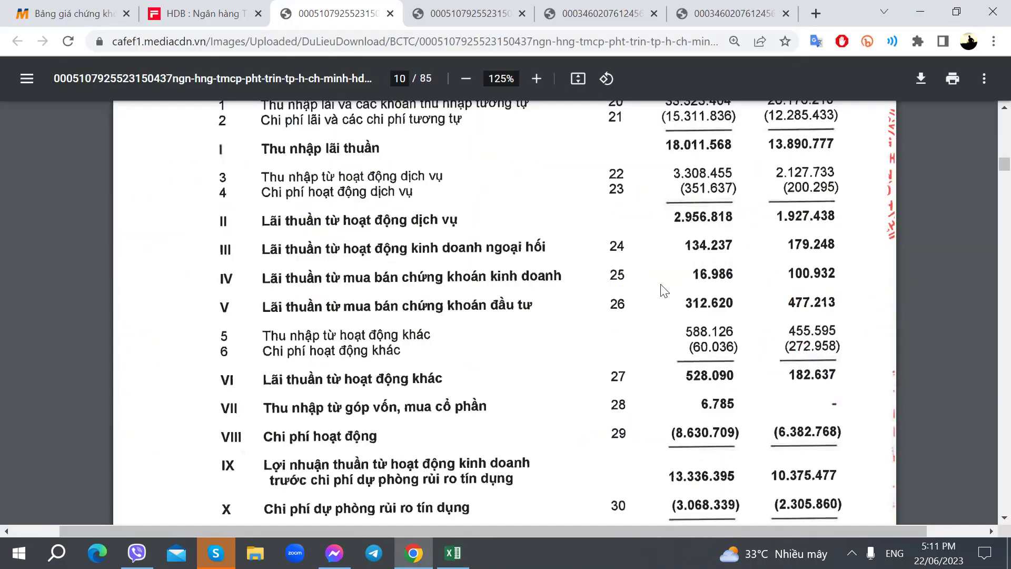
key(alt+Tab)
key(Down)
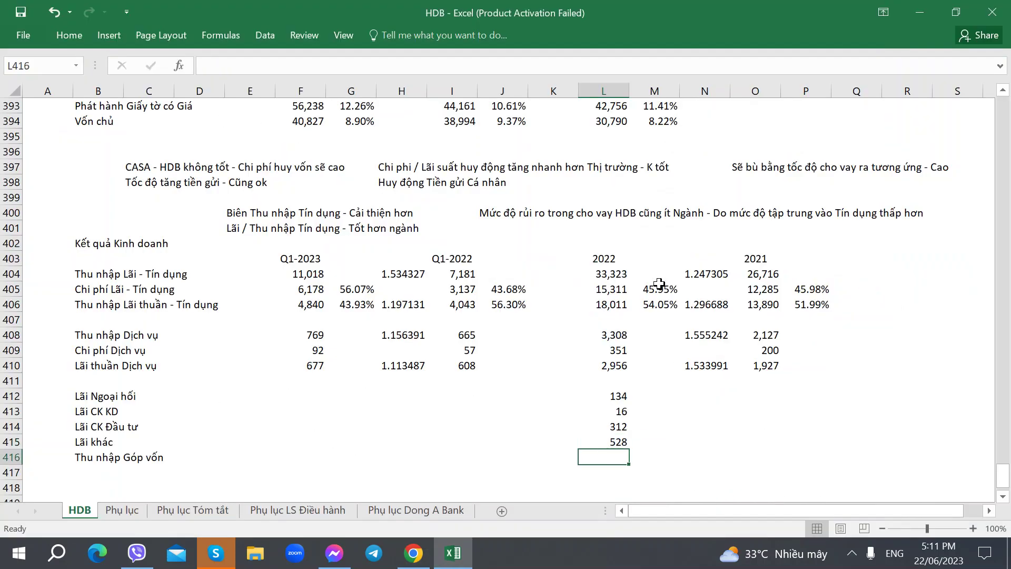
text(6)
key(Tab)
key(Left)
Step: Review the 2022 non-credit income lines in L412:L416 against the net service profit in L410 and net credit income in L406
click(616, 396)
shift+click(618, 456)
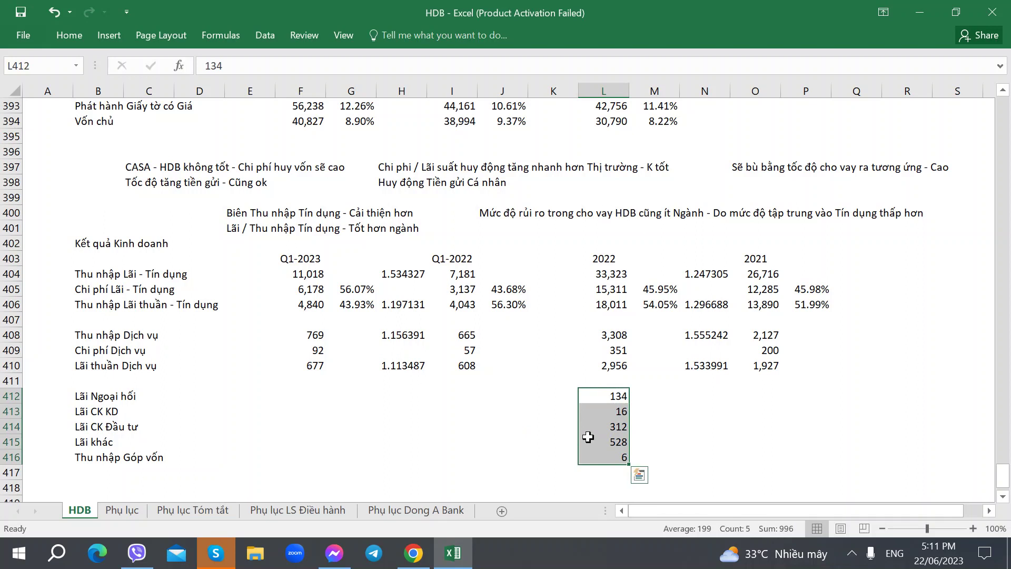
click(611, 369)
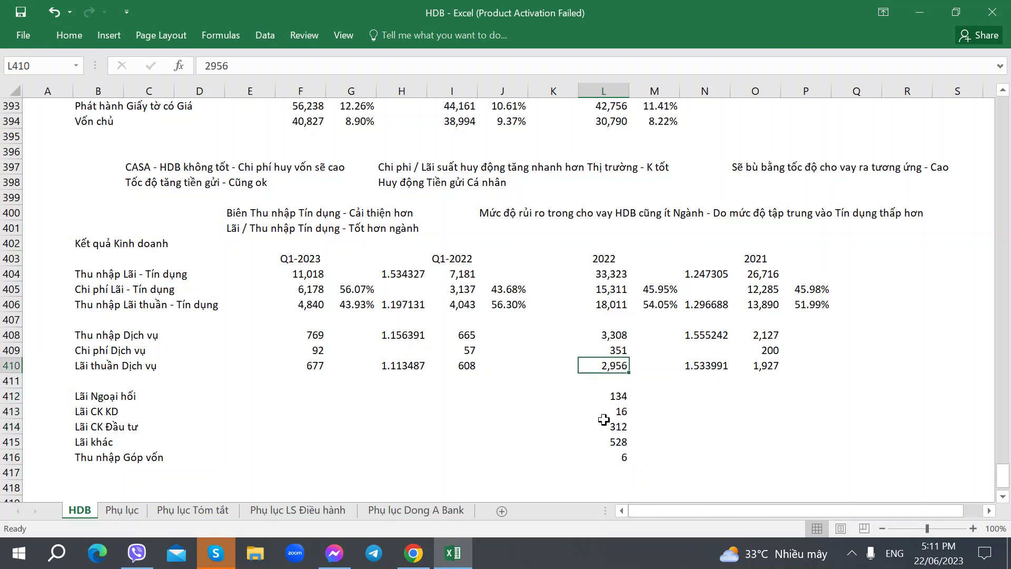
click(613, 303)
click(616, 387)
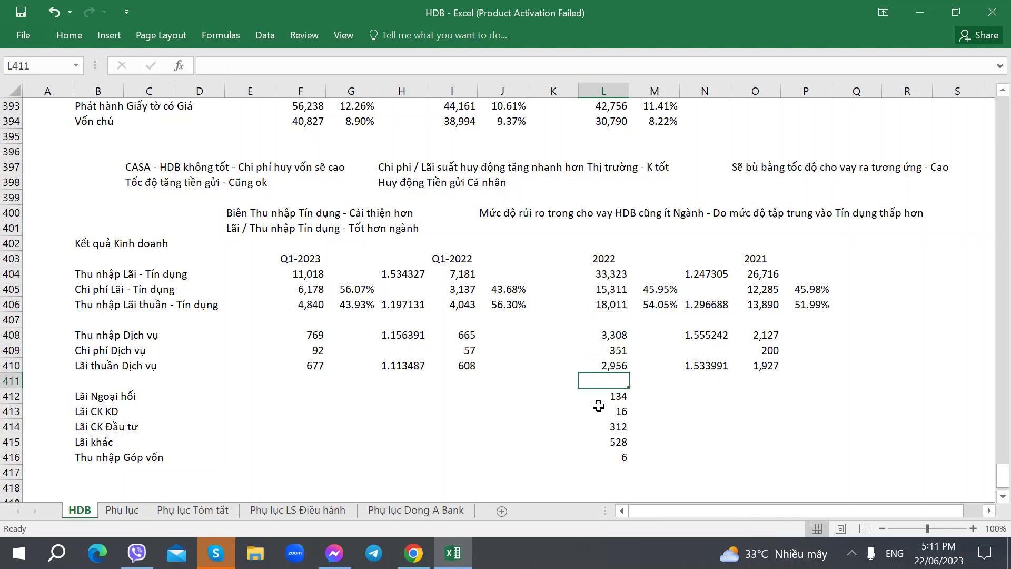
click(616, 396)
Step: Examine note 24 on net foreign exchange profit in the annual report in Chrome, comparing it with the income statement
key(alt+Tab)
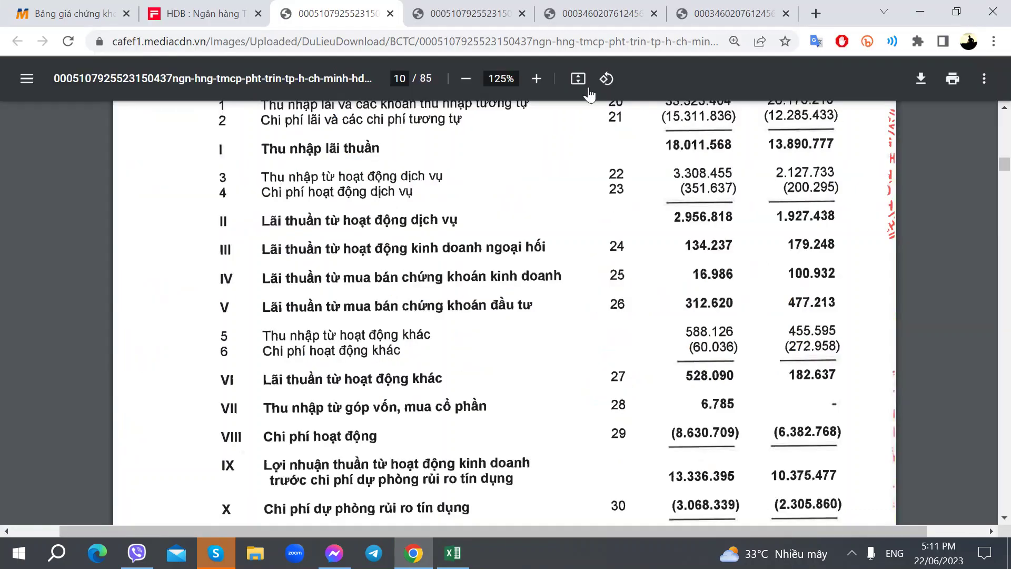
click(466, 13)
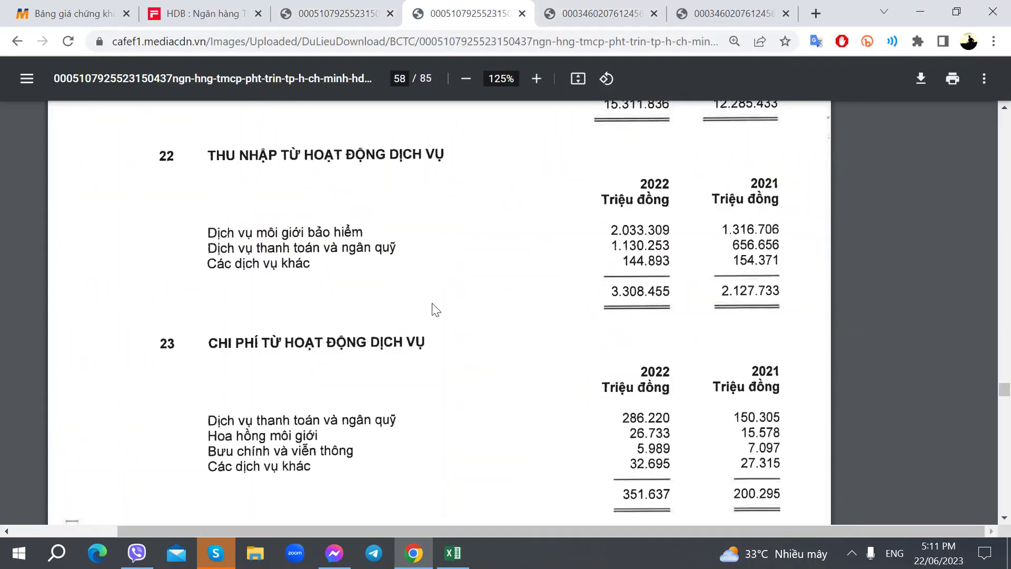
scroll(436, 310, down, 14)
scroll(436, 309, up, 5)
scroll(436, 310, down, 2)
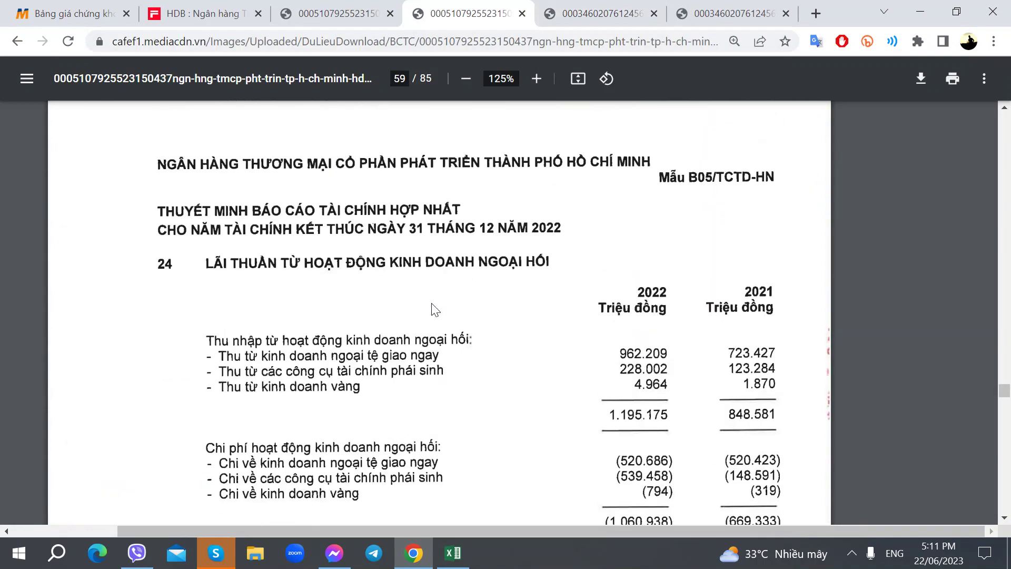
scroll(433, 309, up, 5)
scroll(433, 309, down, 8)
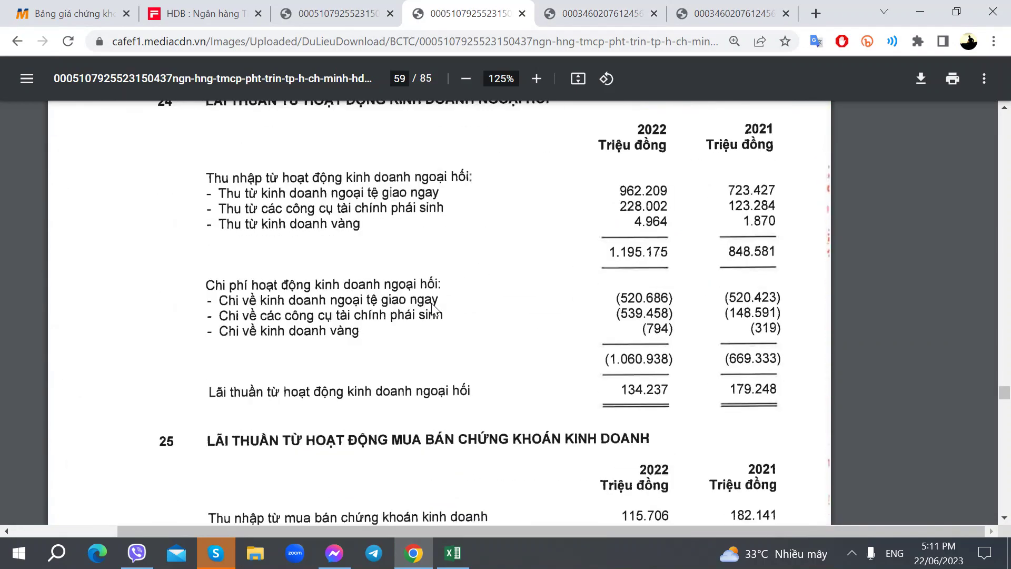
scroll(432, 309, down, 3)
scroll(435, 309, up, 5)
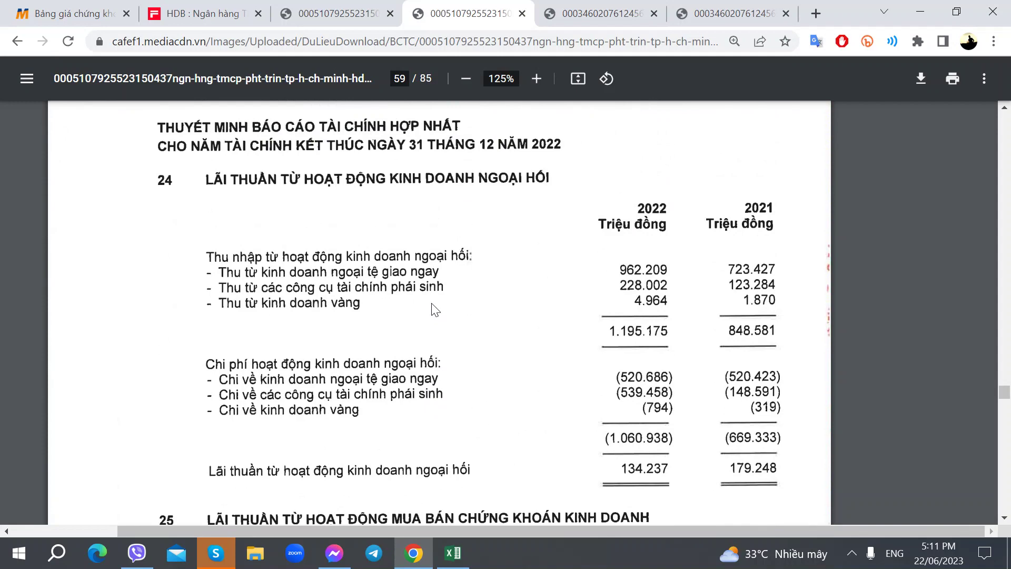
click(322, 11)
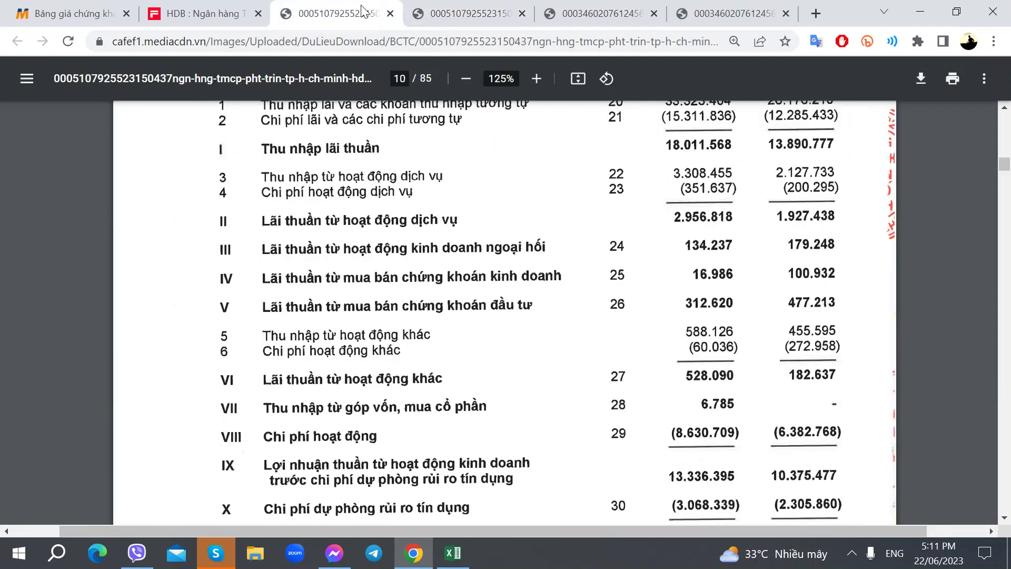
click(470, 7)
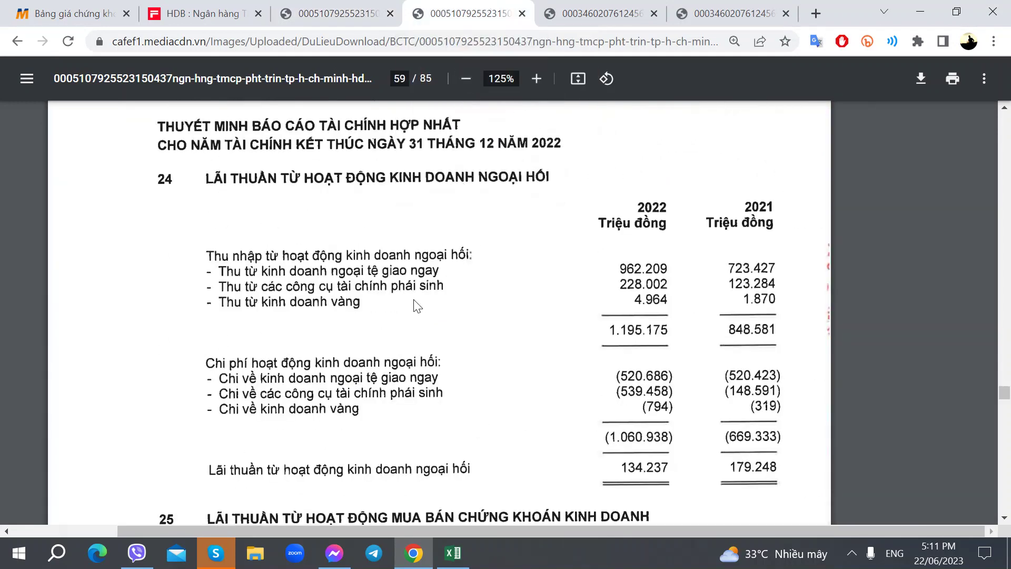
Step: Read notes 25 to 27 on trading securities, investment securities and other operating profit, returning to the Excel results table
scroll(413, 302, down, 2)
scroll(414, 302, down, 4)
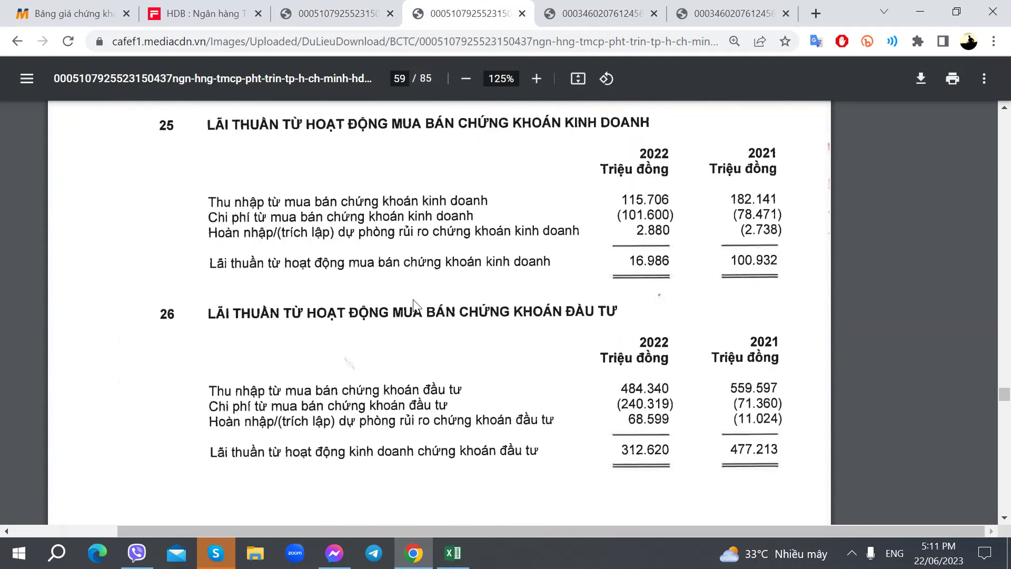
scroll(414, 308, down, 12)
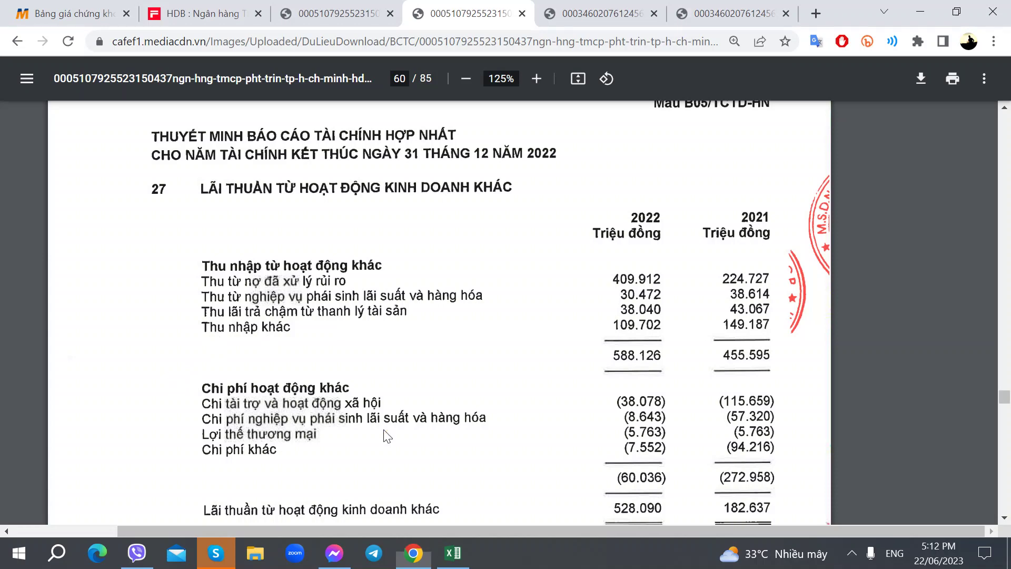
key(alt+Tab)
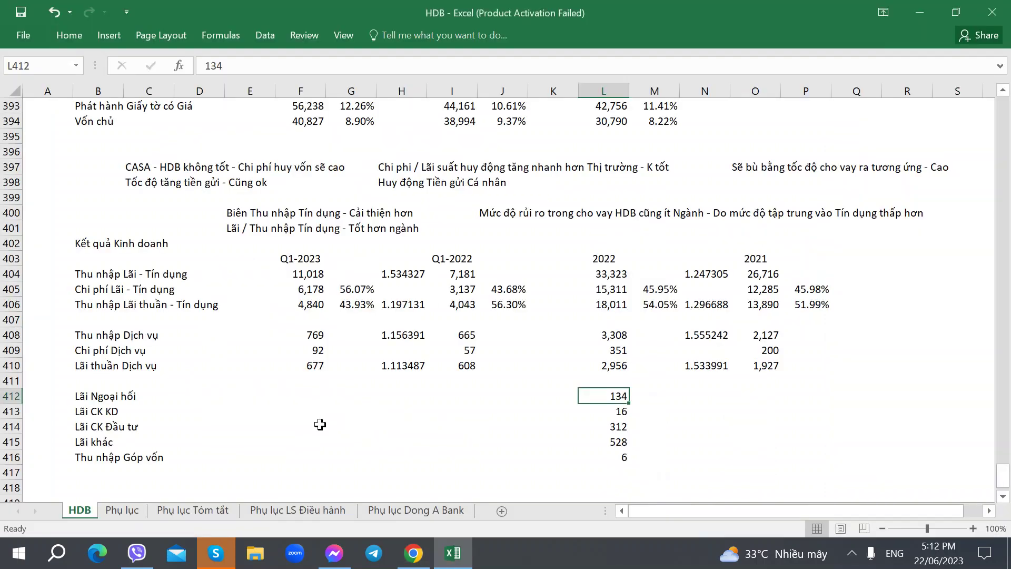
scroll(316, 416, down, 1)
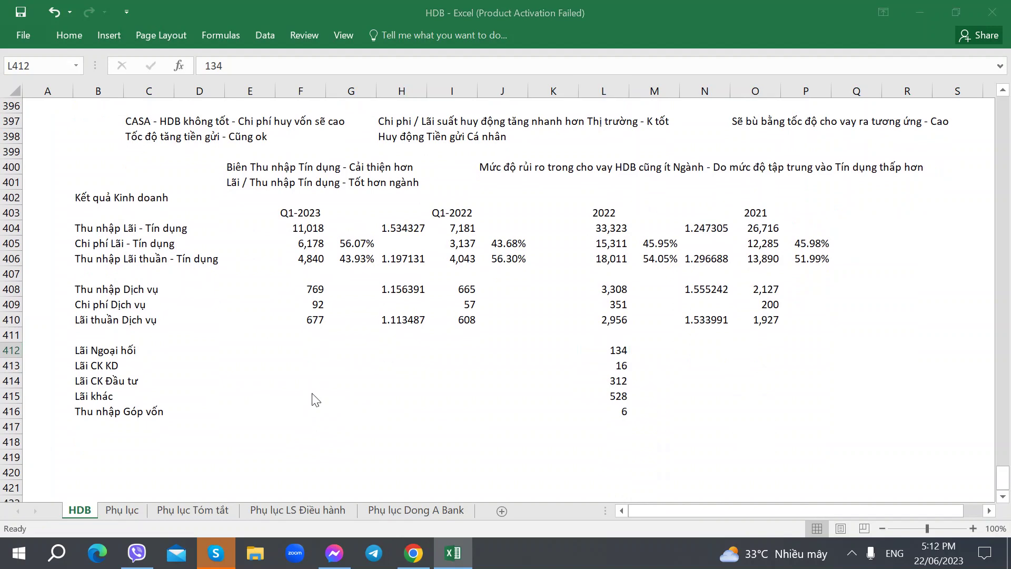
Step: Look up the 2021 foreign exchange profit in HDB's annual income statement in Chrome and enter 179 in O412
key(alt+Tab)
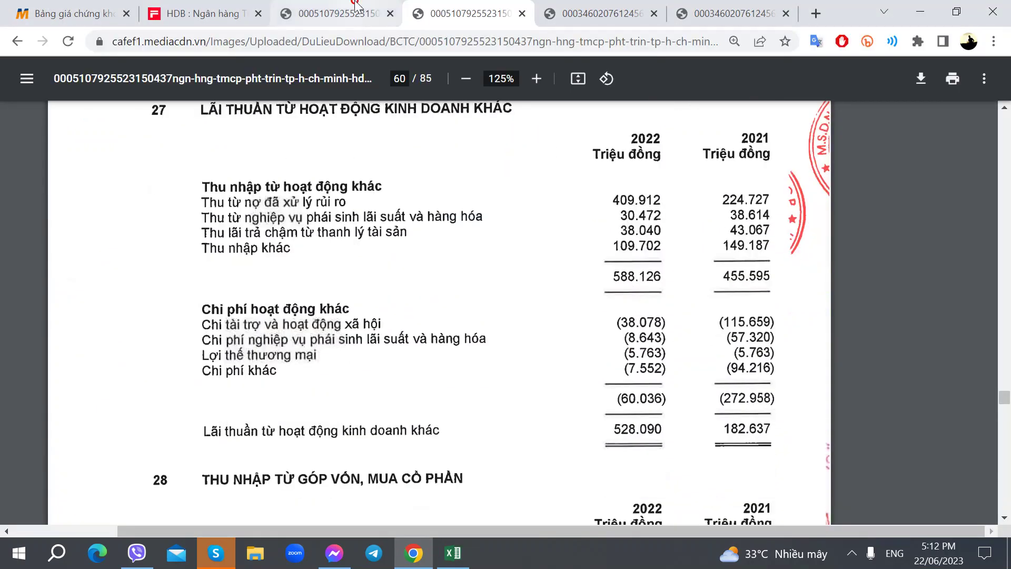
click(373, 7)
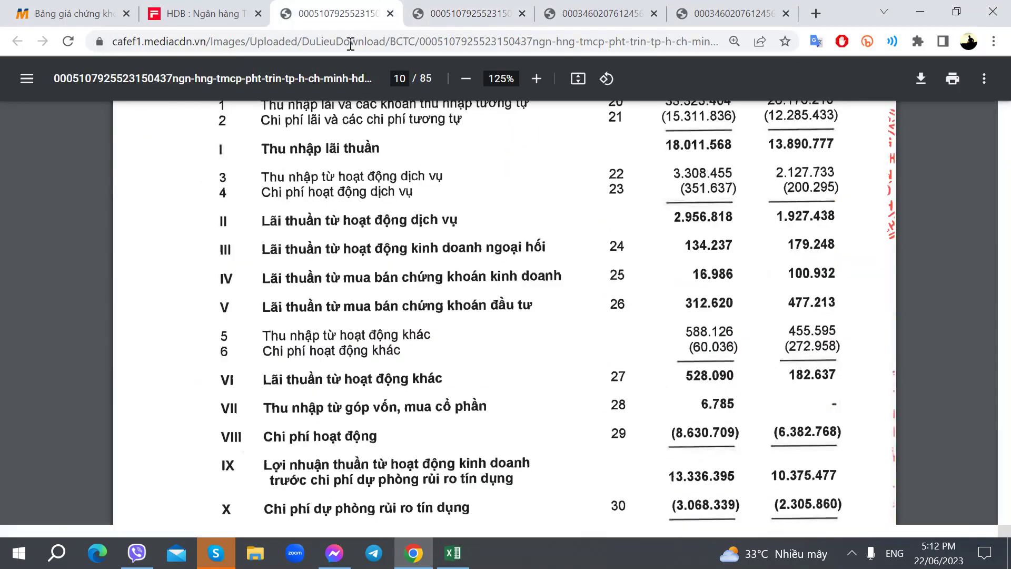
key(alt+Tab)
click(706, 379)
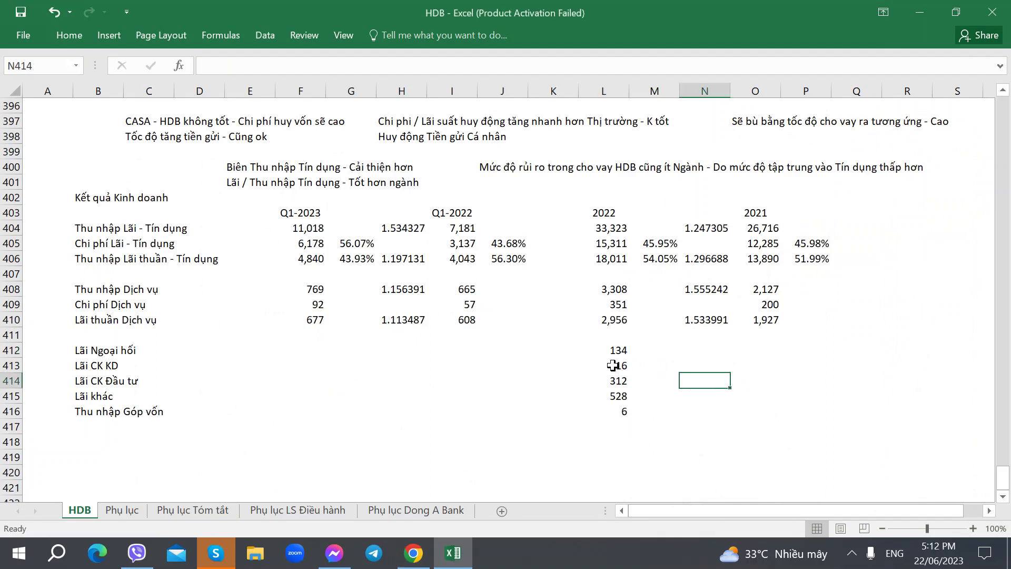
click(605, 353)
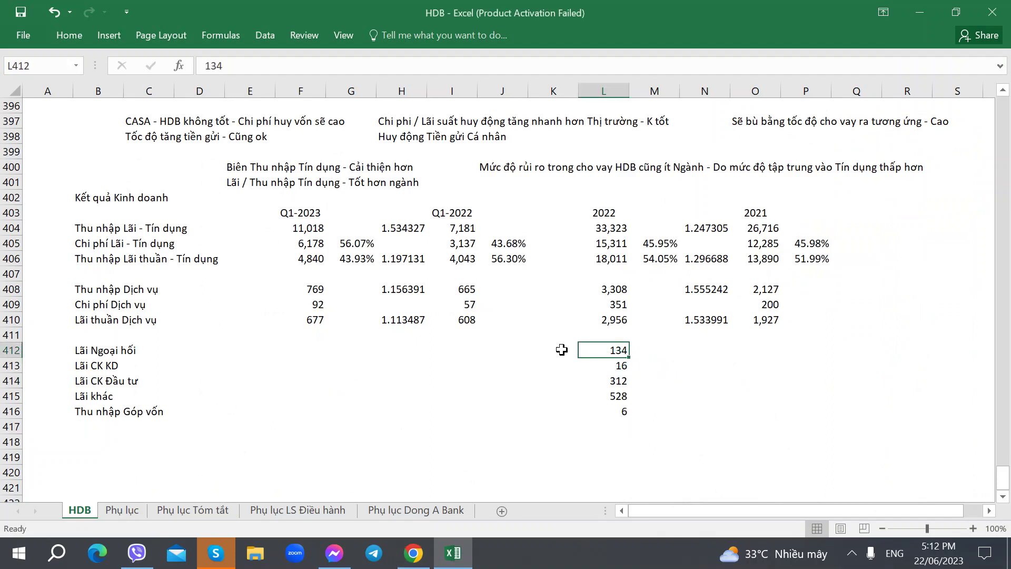
click(436, 354)
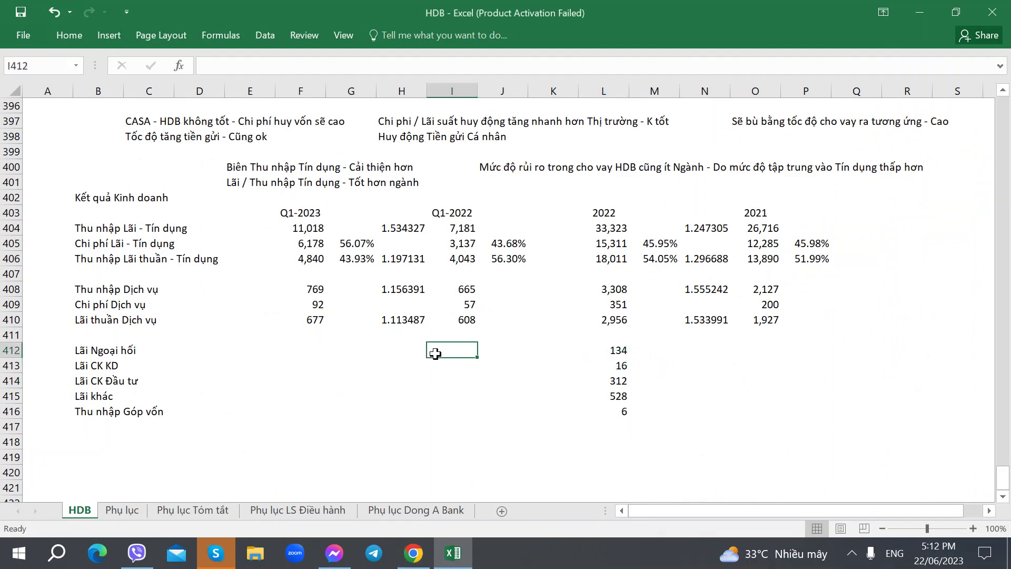
click(299, 350)
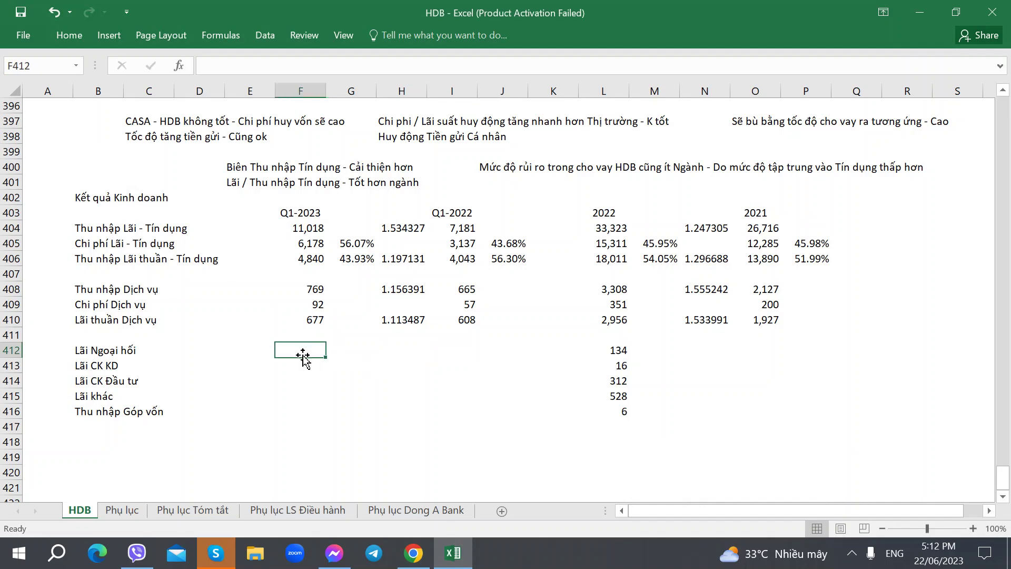
click(747, 348)
key(alt+Tab)
key(alt+Tab)
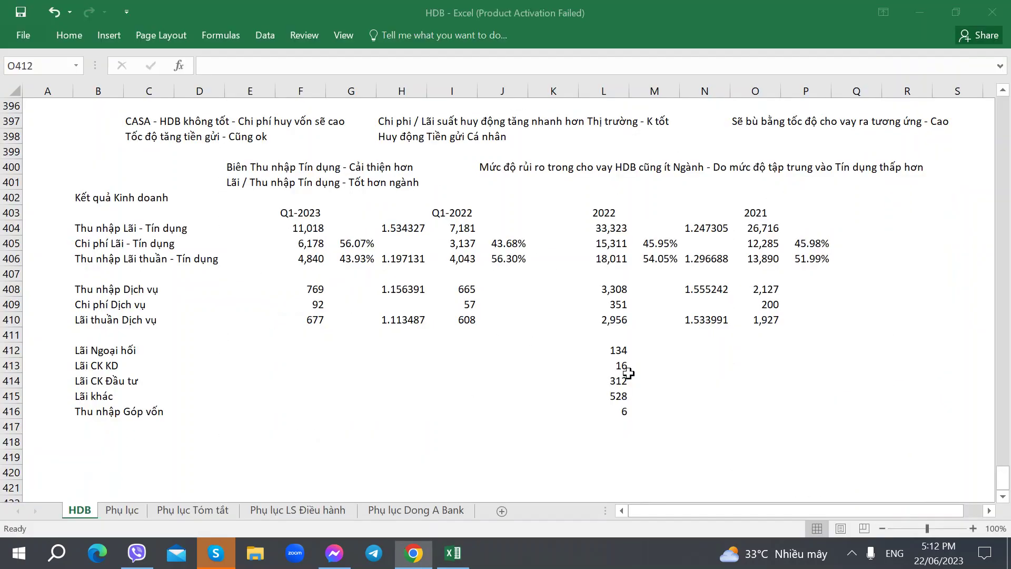
text(179)
key(Return)
Step: Enter the 2021 trading and investment securities profits from the annual income statement, 100 in O413 and 477 in O414
key(alt+Tab)
key(alt+Tab)
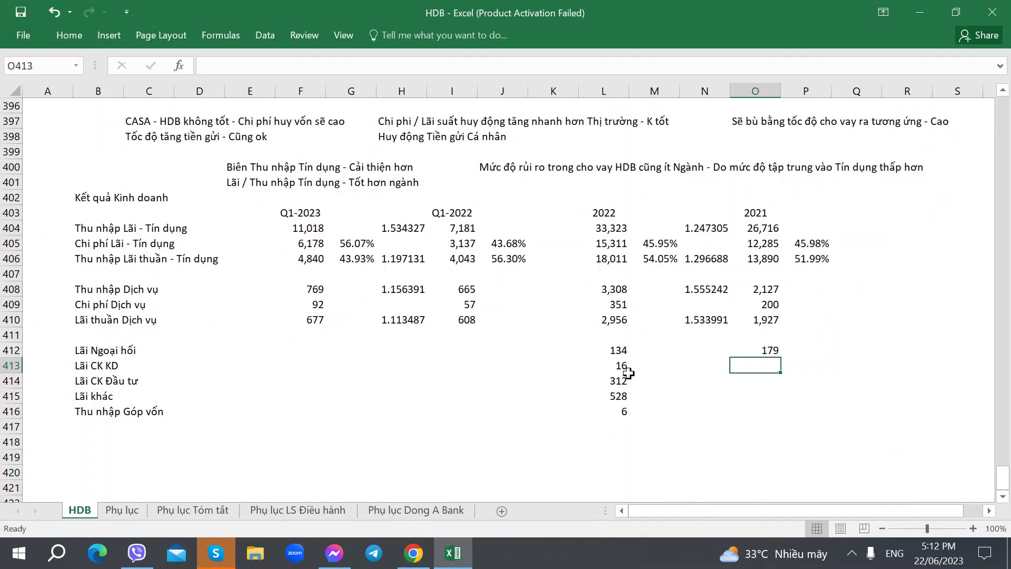
key(alt+Tab)
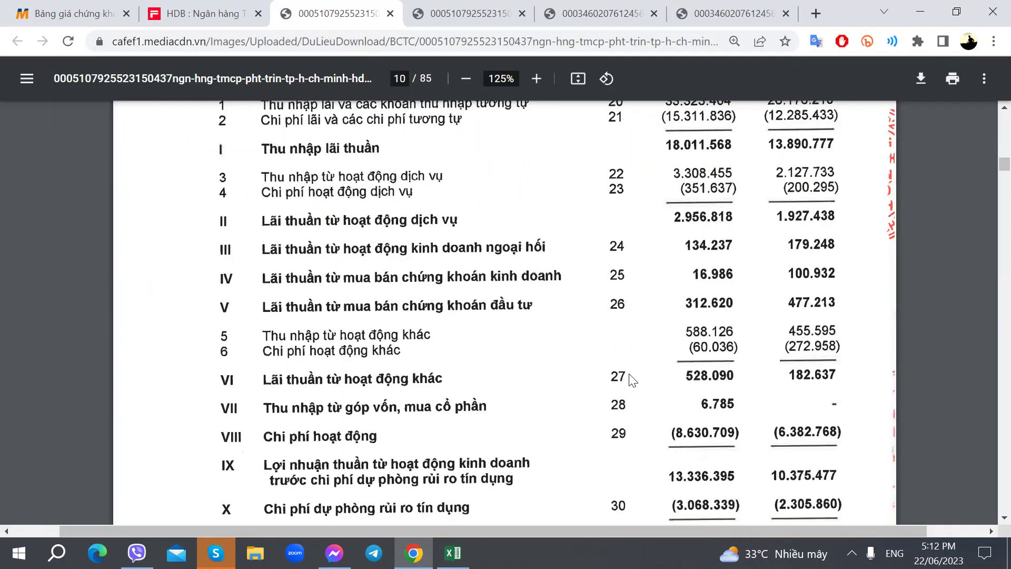
key(alt+Tab)
text(100)
key(Return)
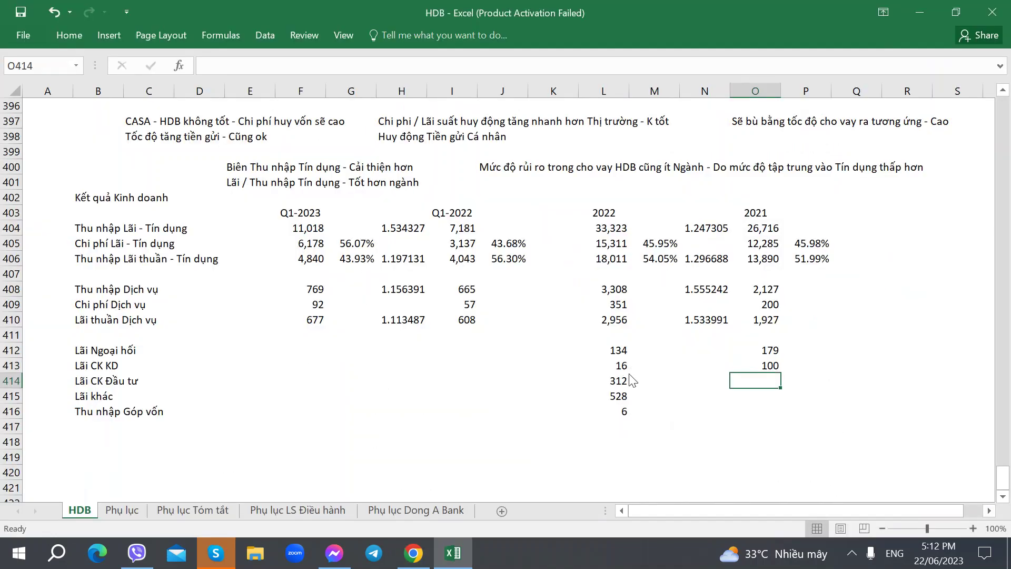
key(alt+Tab)
key(alt+Tab)
text(477)
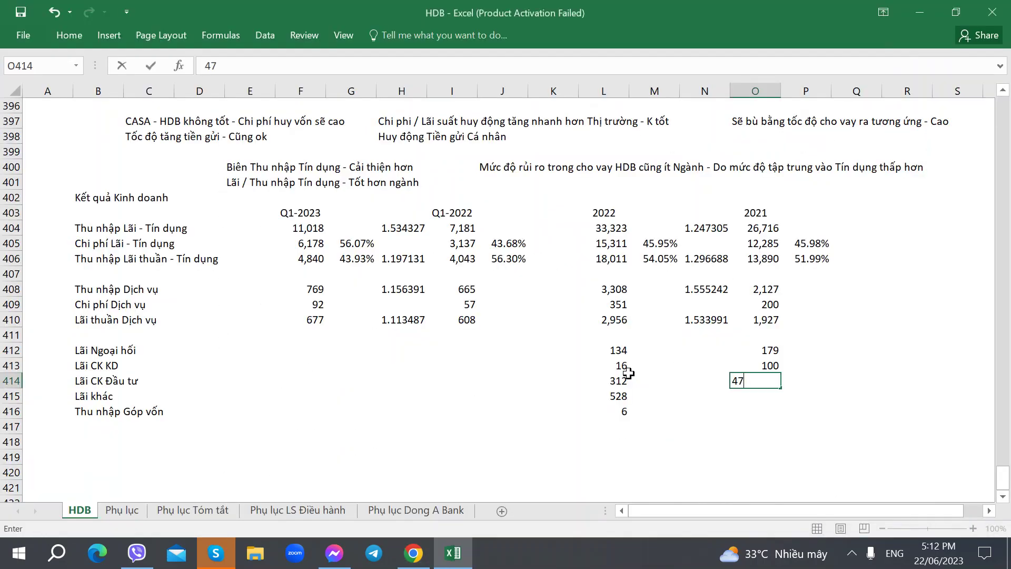
key(Return)
Step: Enter the 2021 other profit and capital contribution income from the annual income statement, 182 in O415 and 0 in O416
key(alt+Tab)
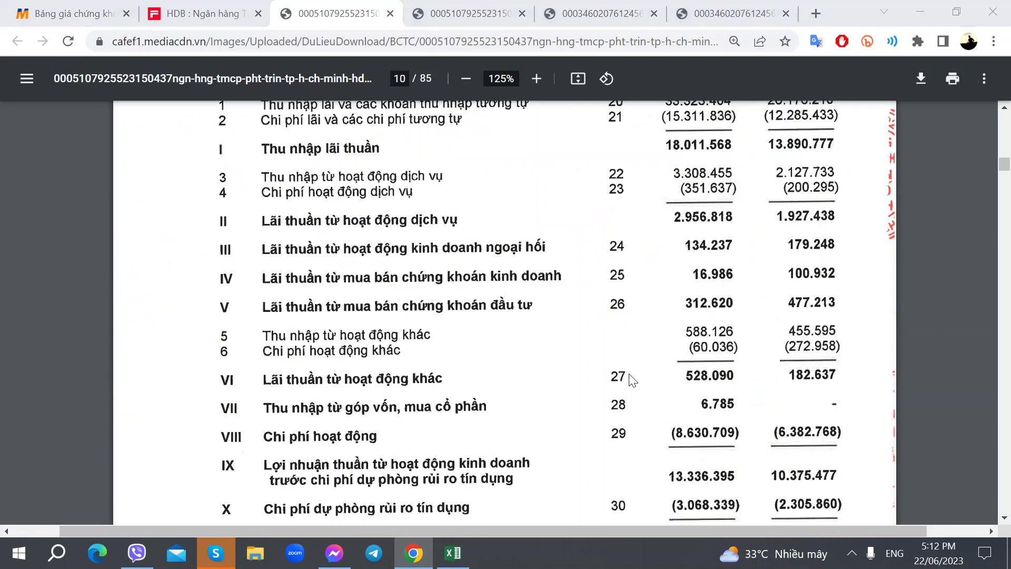
key(alt+Tab)
text(182)
key(alt+Tab)
key(alt+Tab)
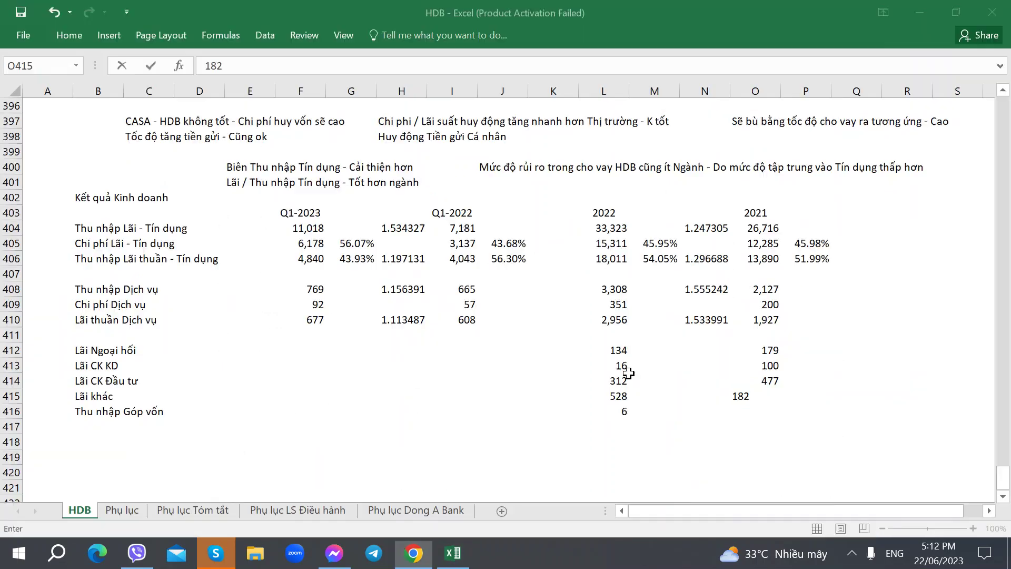
key(Return)
text(0)
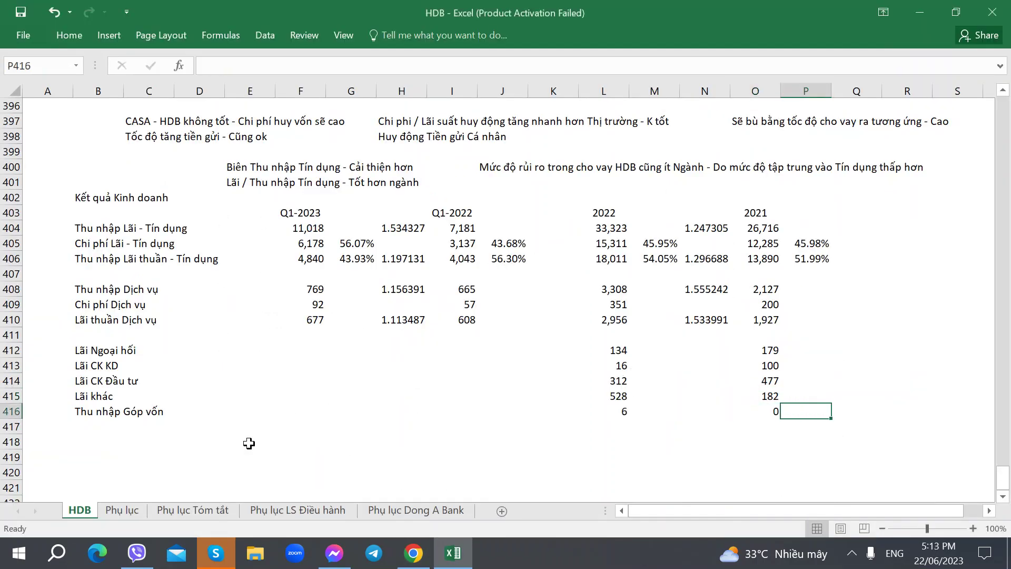
Step: Check the lines below capital contribution income in the Chrome annual income statement and label B417 "Thu nhập Hoạt động" in Excel
click(99, 431)
key(alt+Tab)
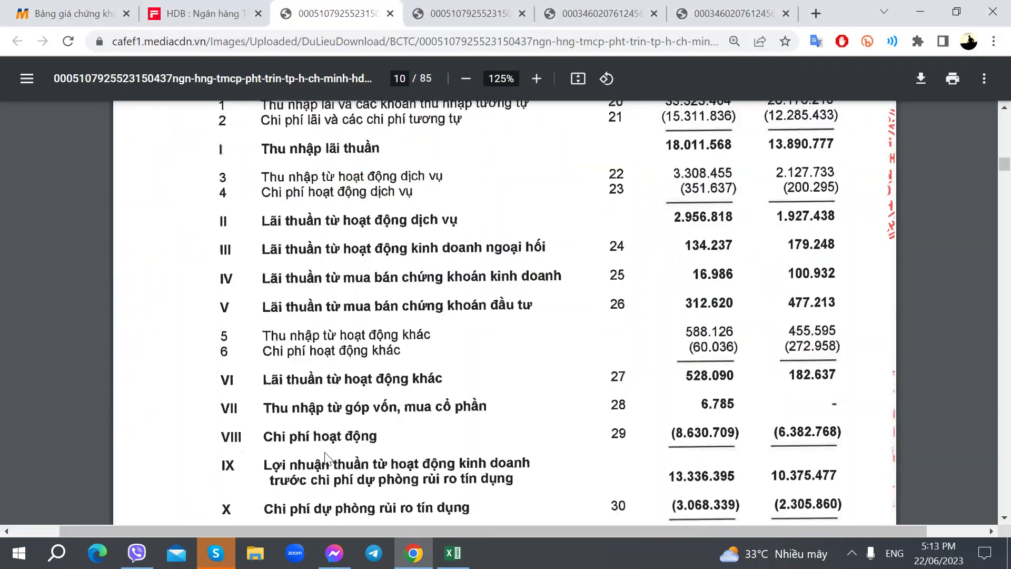
scroll(327, 457, down, 2)
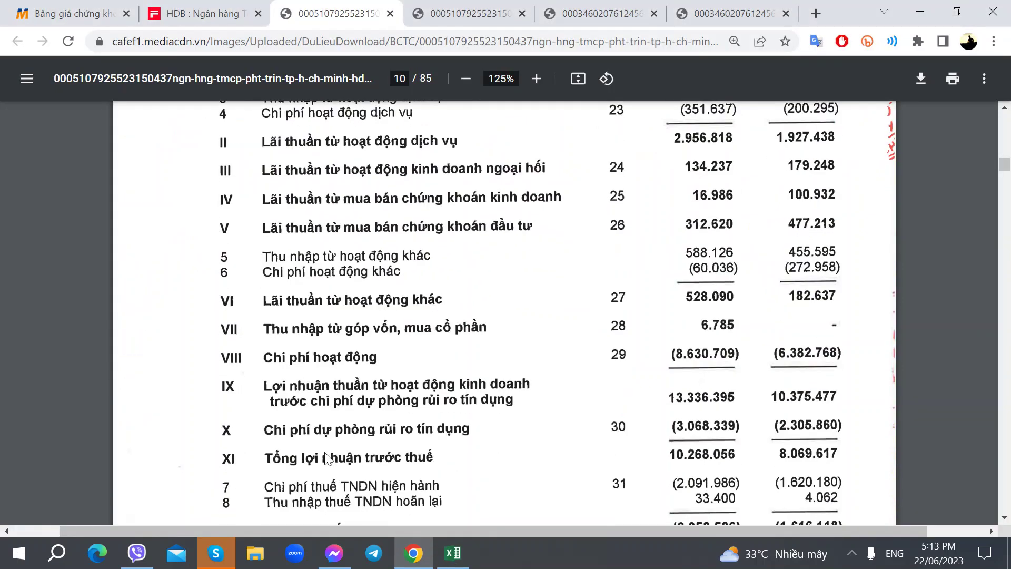
key(alt+Tab)
text(Thu nhập Hoa)
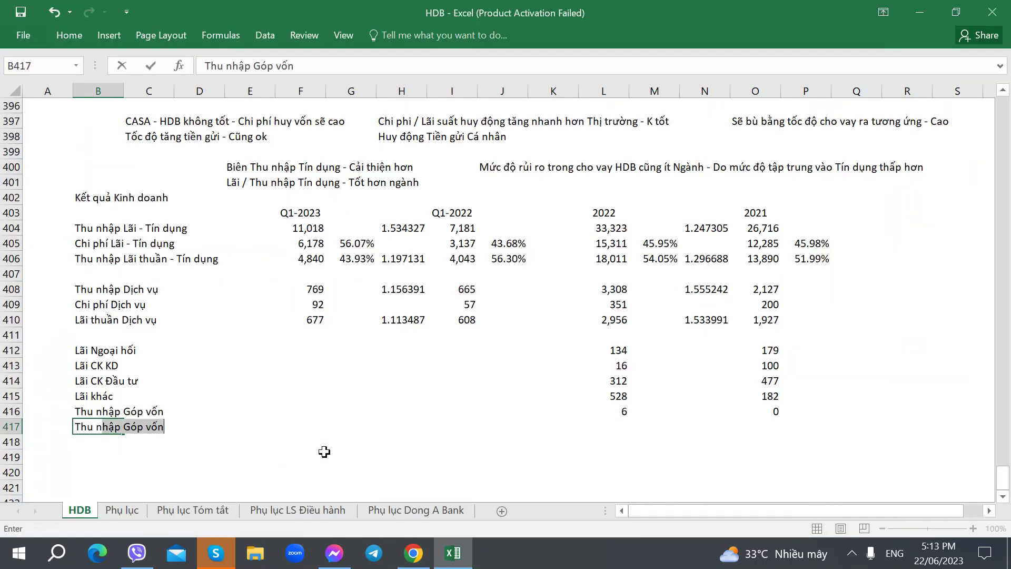
text(t động)
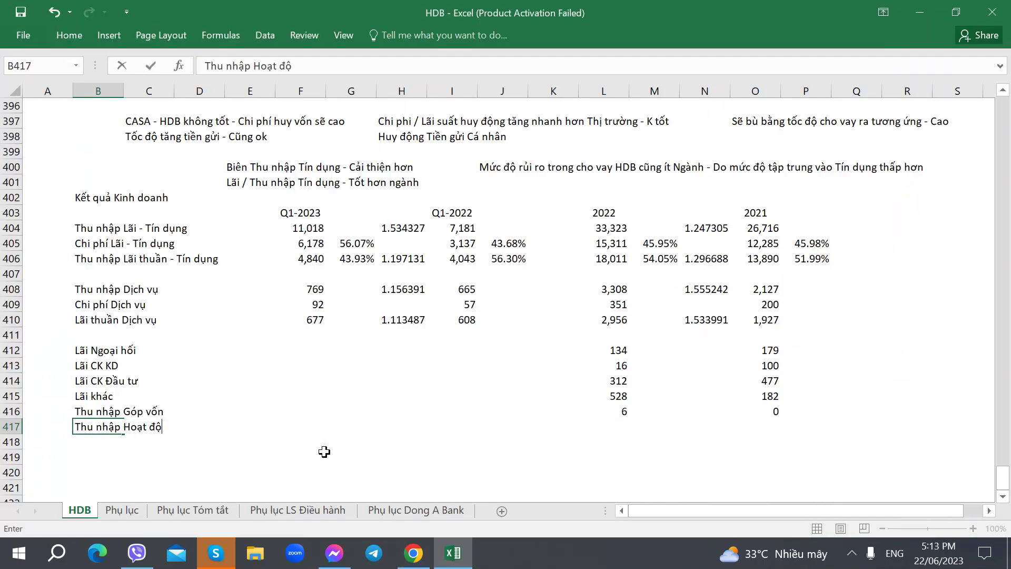
key(Tab)
Step: Begin the 2022 operating income formula in L417 with the pre-provision operating profit from the annual income statement, =13336.395+
key(Tab)
key(Tab)
key(Tab)
key(Tab)
key(Tab)
key(Tab)
key(Tab)
key(Tab)
key(Tab)
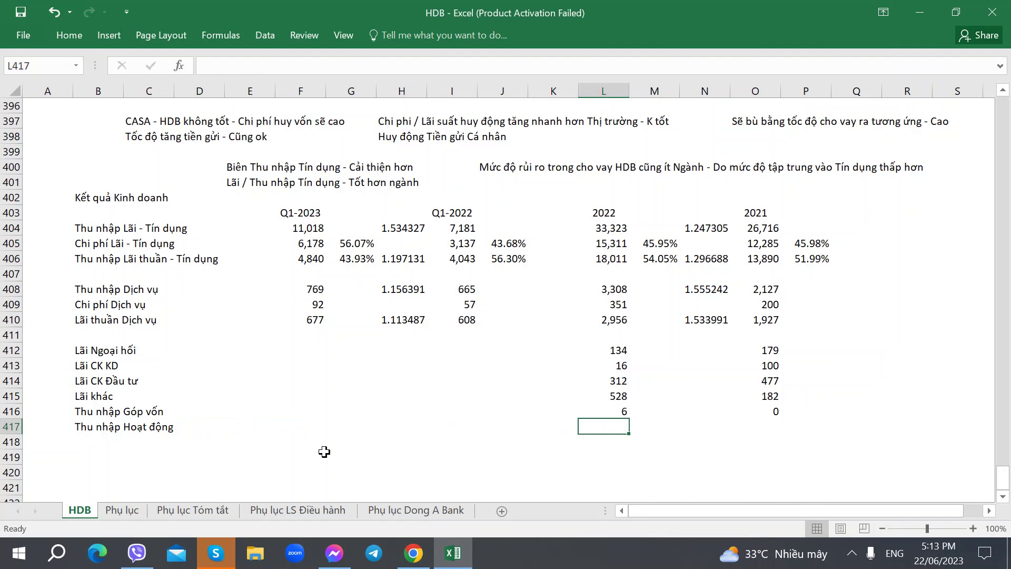
key(alt+Tab)
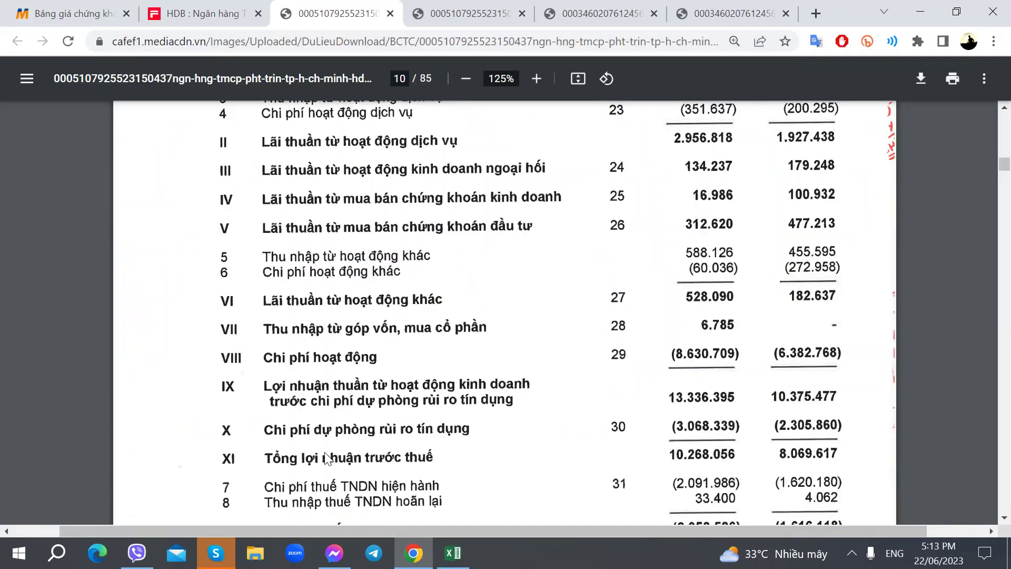
key(alt+Tab)
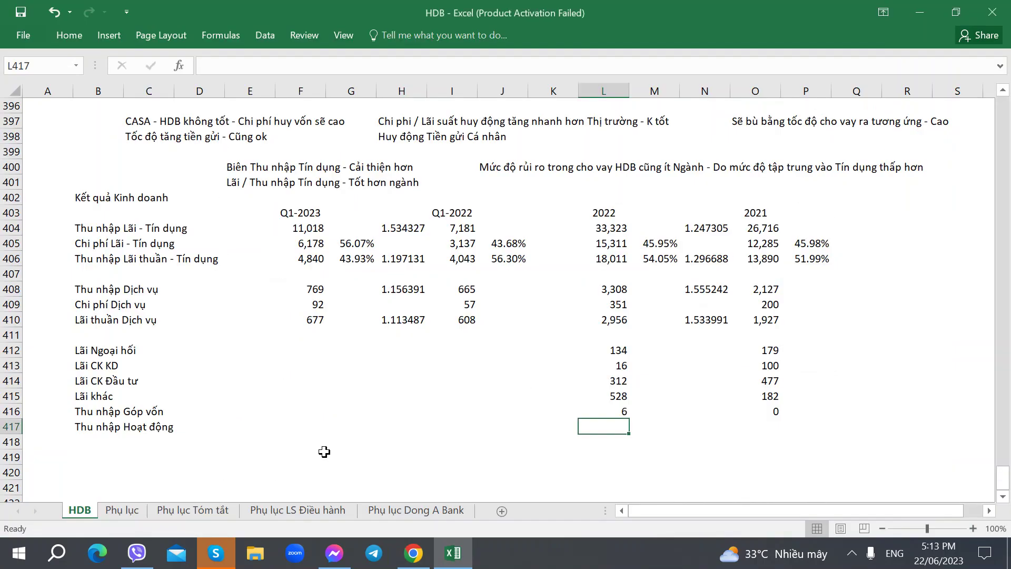
key(Tab)
key(Tab)
key(alt+Tab)
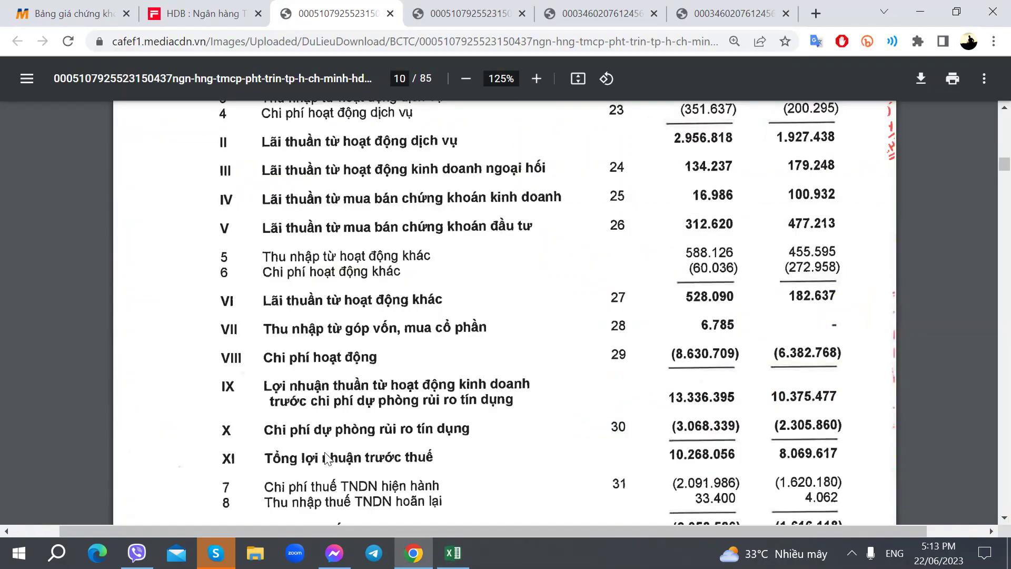
scroll(326, 458, up, 2)
scroll(531, 411, down, 2)
key(alt+Tab)
text(=13)
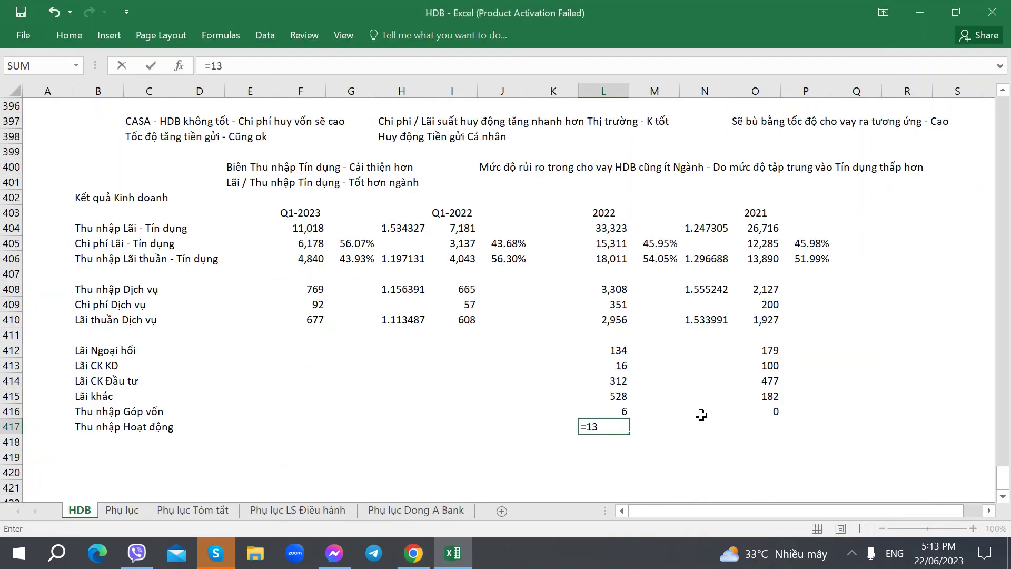
key(alt+Tab)
key(alt+Tab)
text(336)
key(alt+Tab)
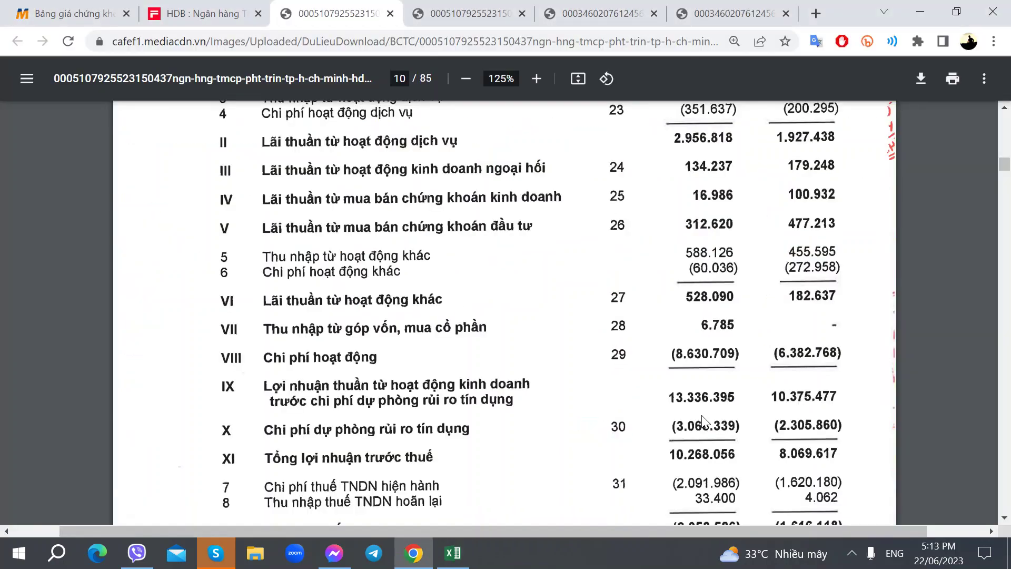
key(alt+Tab)
text(.395+)
Step: Complete the L417 formula by adding the 2022 operating costs of 8630.709 from the annual income statement
key(alt+Tab)
key(alt+Tab)
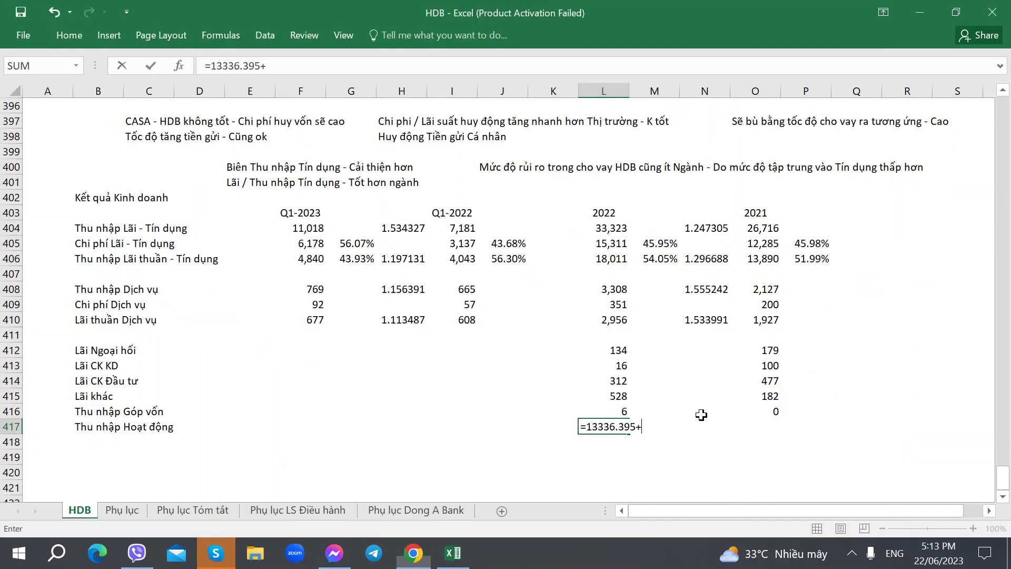
text(30)
key(alt+Tab)
key(alt+Tab)
text(30)
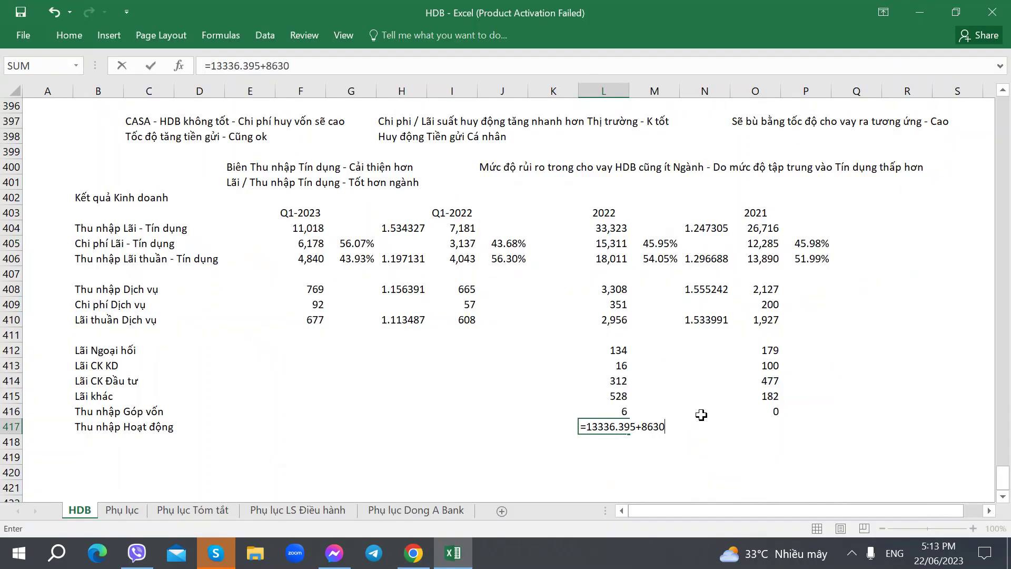
key(alt+Tab)
key(alt+Tab)
text(.709)
key(Tab)
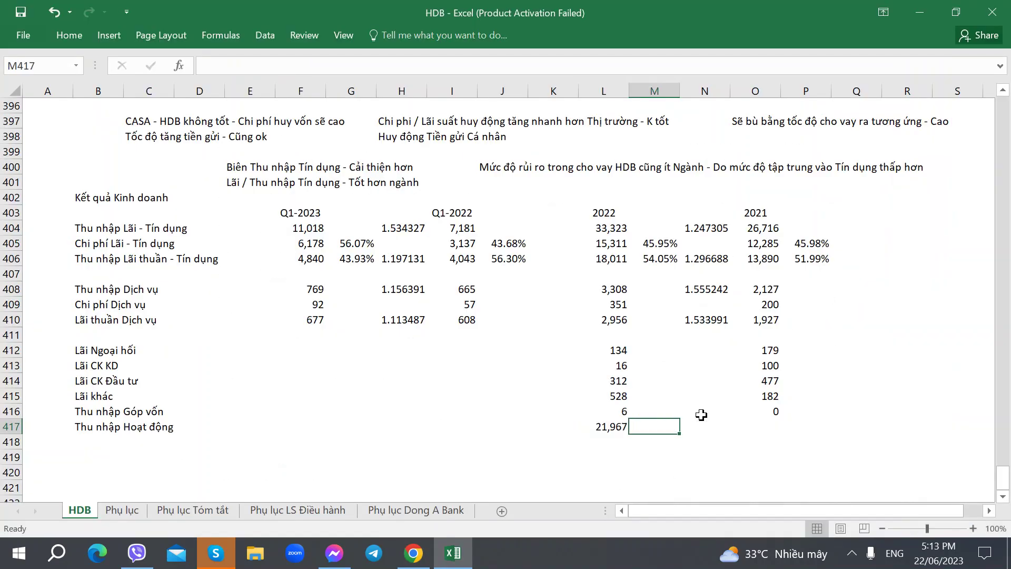
key(Left)
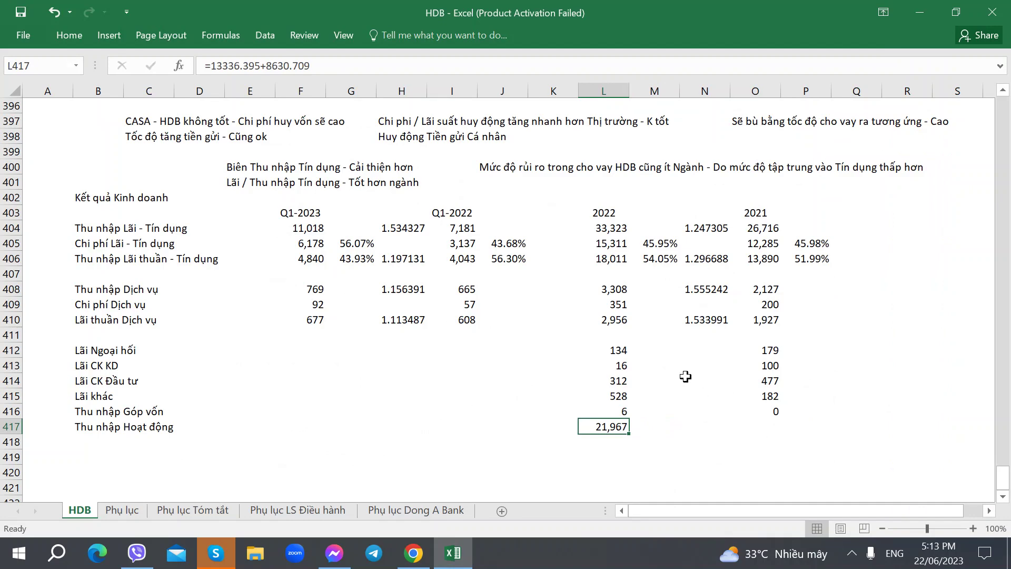
Step: Begin the 2021 operating income formula in O417 with the pre-provision operating profit from the annual income statement, =10375.477
click(785, 430)
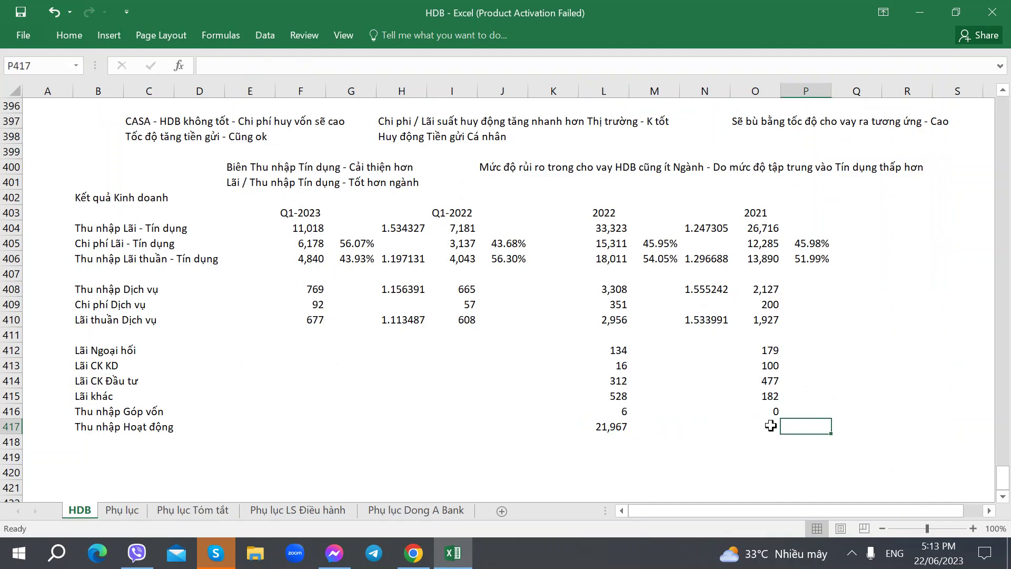
click(766, 425)
key(alt+Tab)
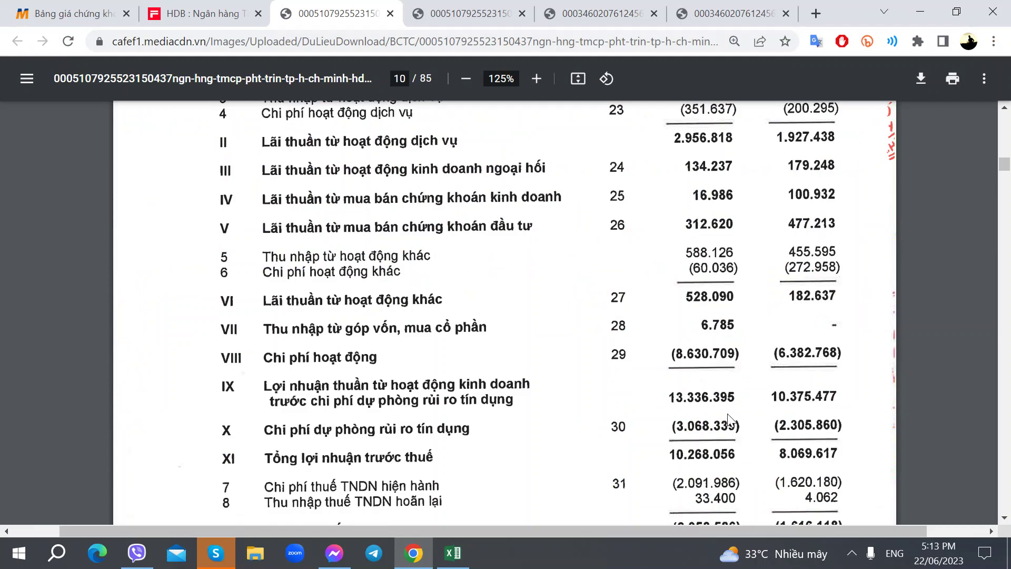
key(alt+Tab)
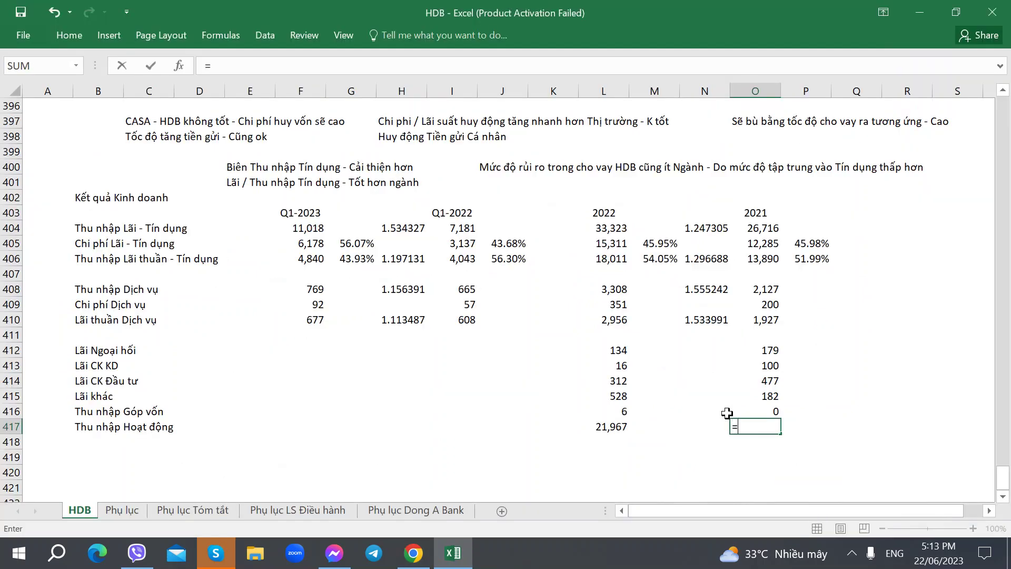
text(=10)
key(alt+Tab)
key(alt+Tab)
text(375.4)
key(alt+Tab)
key(alt+Tab)
text(77)
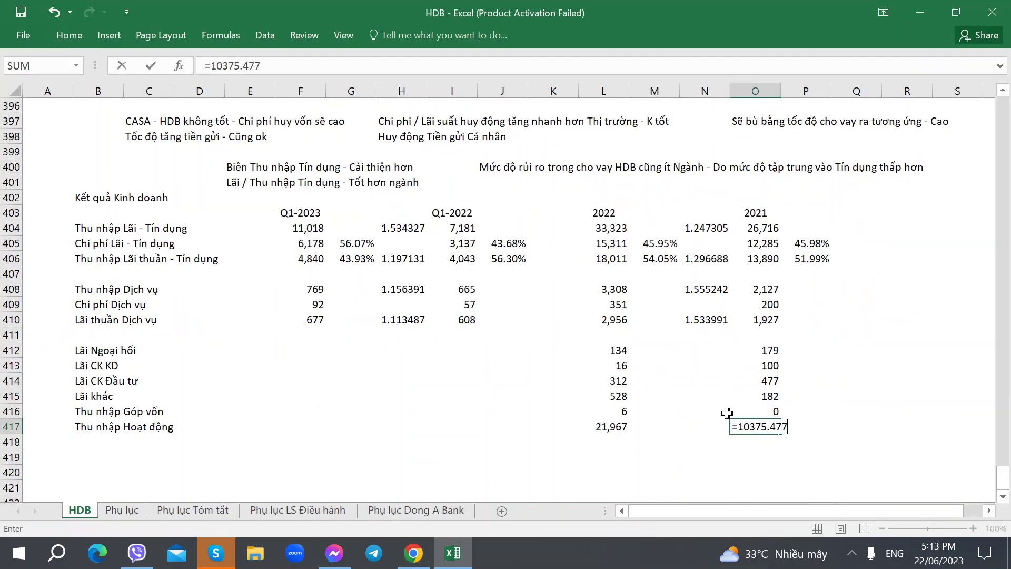
Step: Complete the O417 formula by adding the 2021 operating costs of 6382.768 from the annual income statement
text(+)
key(alt+Tab)
key(alt+Tab)
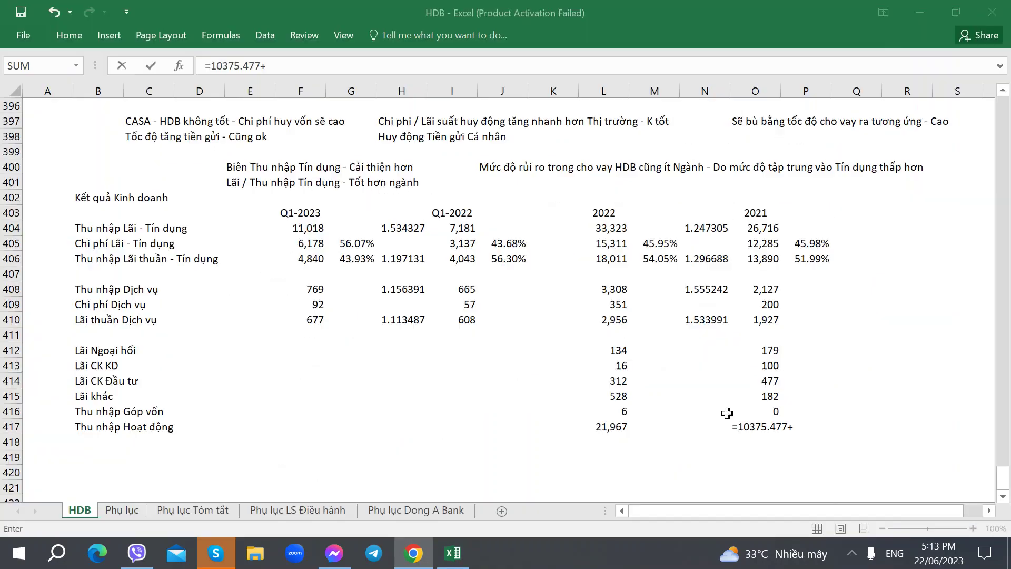
text(6382.)
key(alt+Tab)
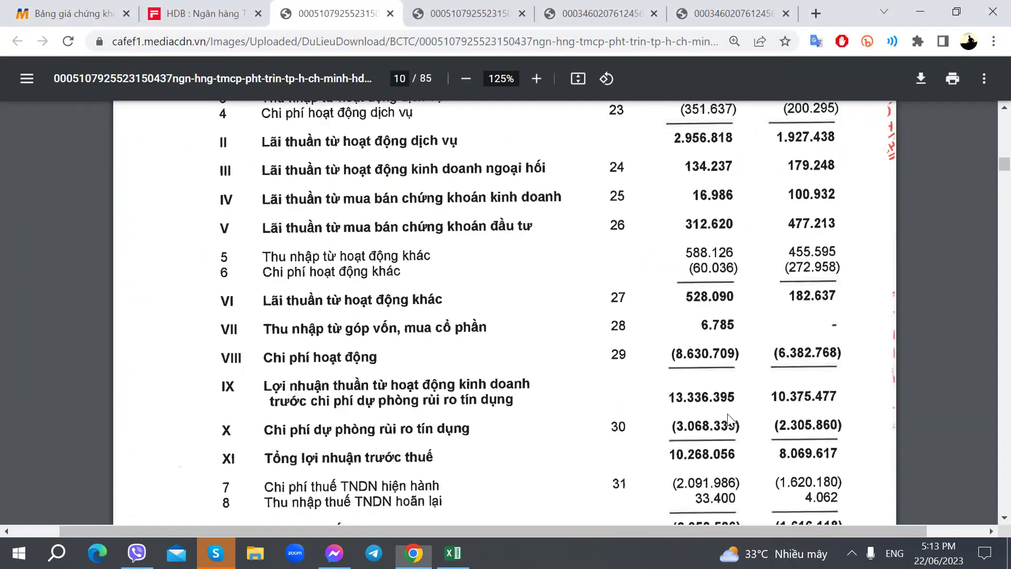
key(alt+Tab)
text(78)
key(Tab)
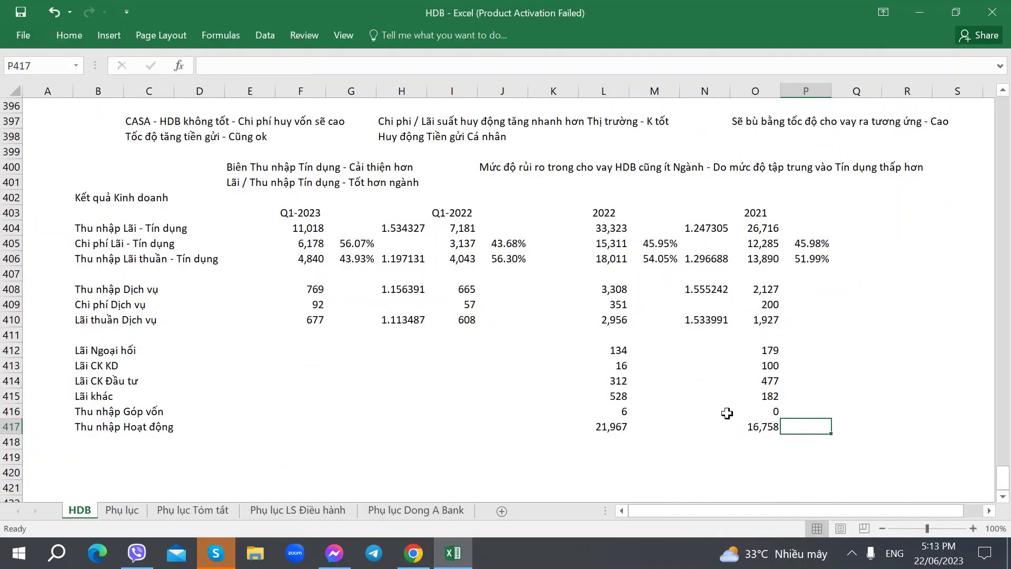
Step: Copy the net service profit growth formula from N410 to N417 to compare operating income for 2022 with 2021
click(706, 322)
key(ctrl+c)
click(709, 430)
key(ctrl+v)
click(597, 468)
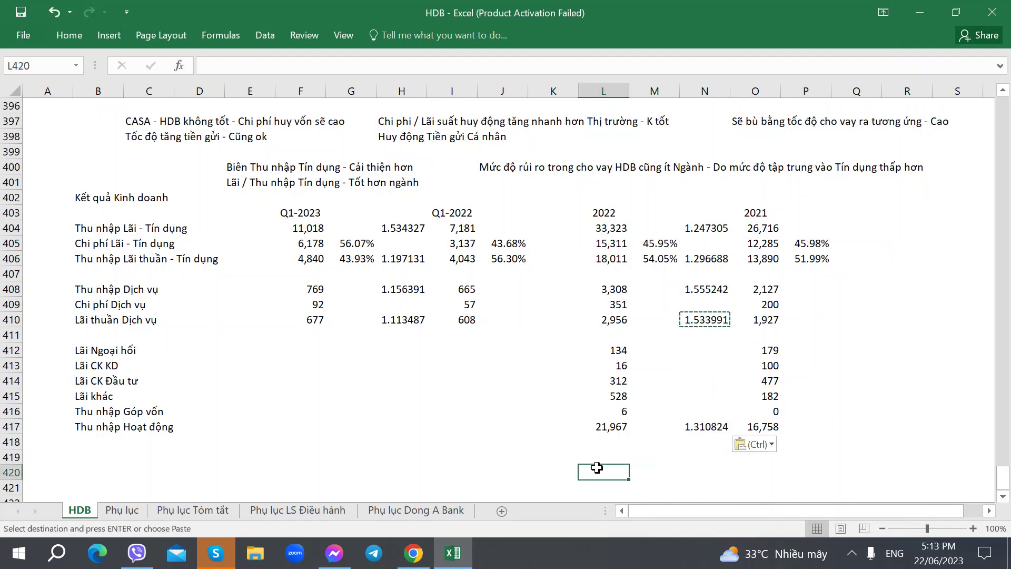
Step: Try to copy the growth formula from N406 to N405 for the credit interest expense, and undo the paste
click(699, 263)
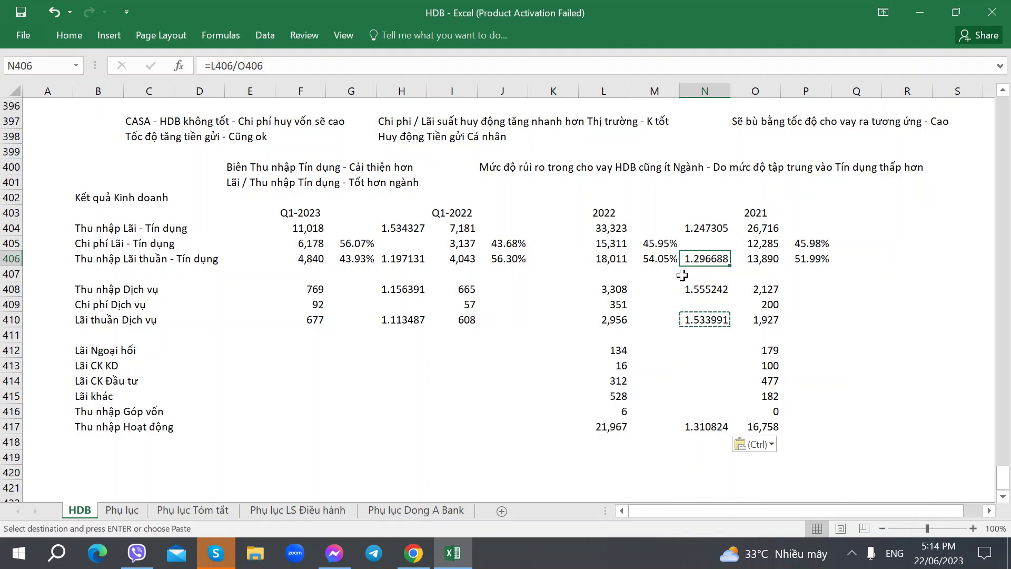
click(701, 233)
click(727, 262)
key(ctrl+c)
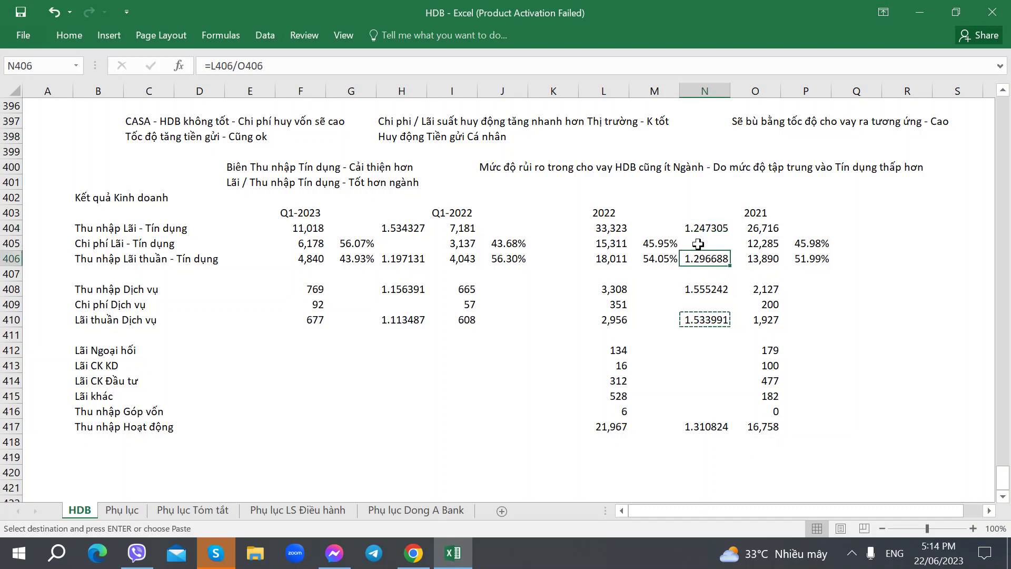
key(Up)
key(ctrl+v)
key(ctrl+z)
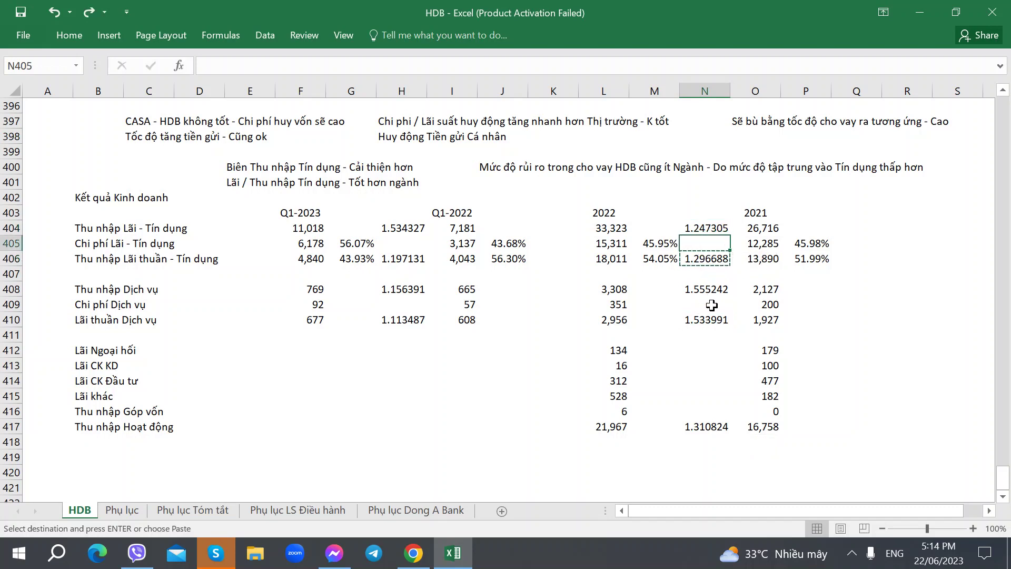
click(708, 428)
click(690, 348)
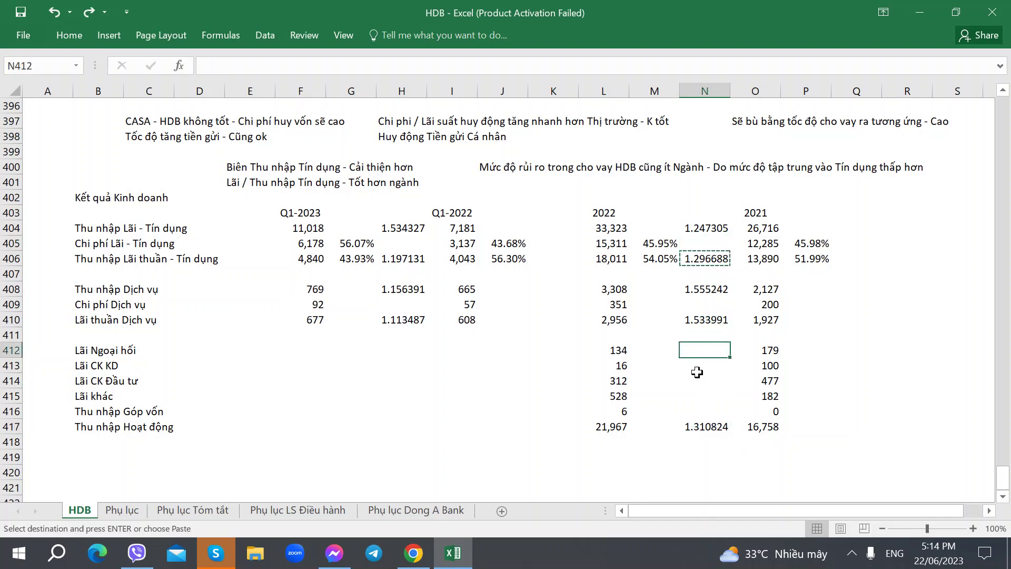
click(703, 427)
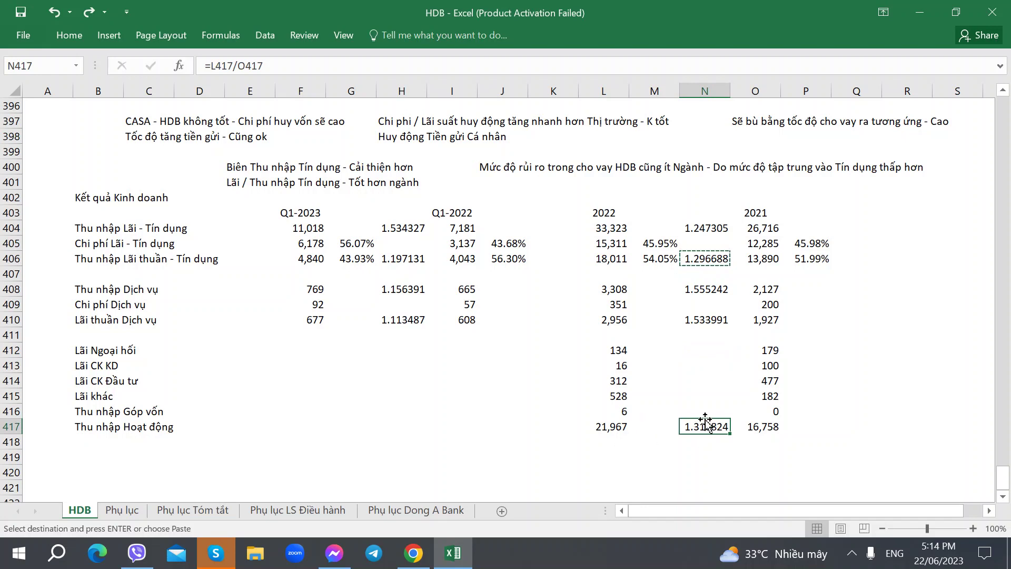
Step: Calculate the share of net service profit in 2022 operating income in M410 with =L410/L417
click(652, 321)
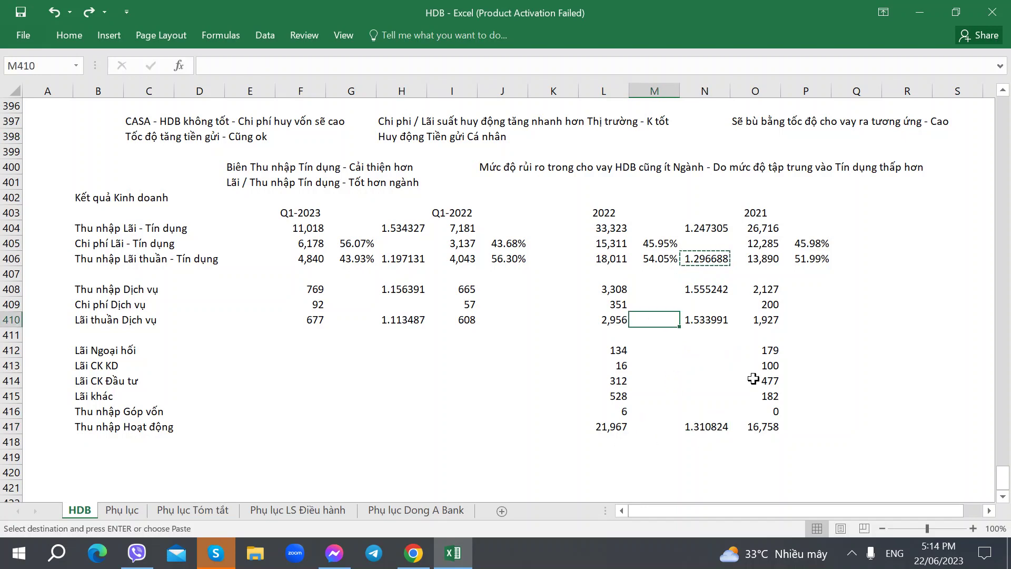
text(=)
key(Down)
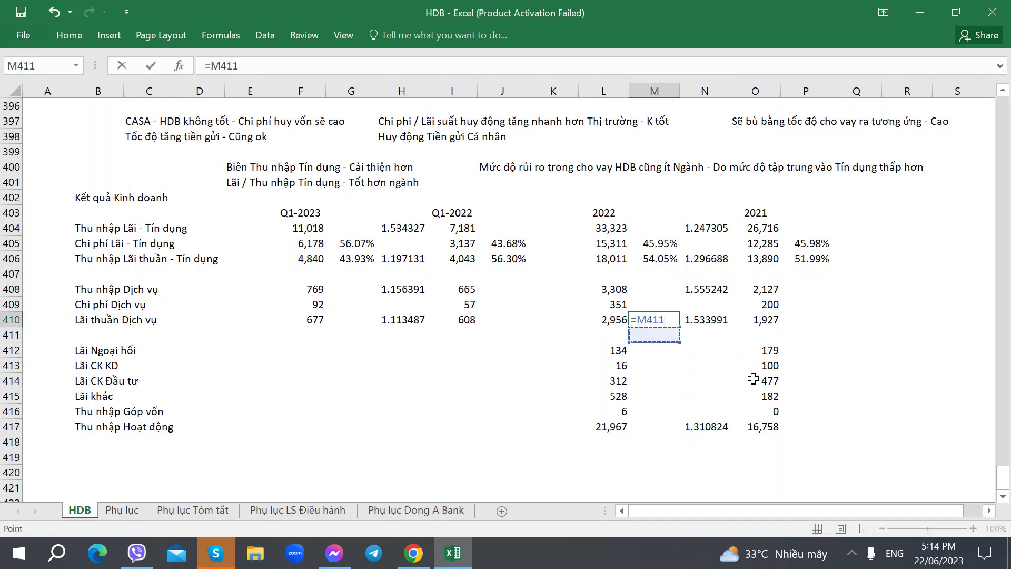
key(Left)
key(Up)
text(/)
key(Down)
key(Down)
key(Down)
key(Down)
key(Down)
key(Down)
key(Down)
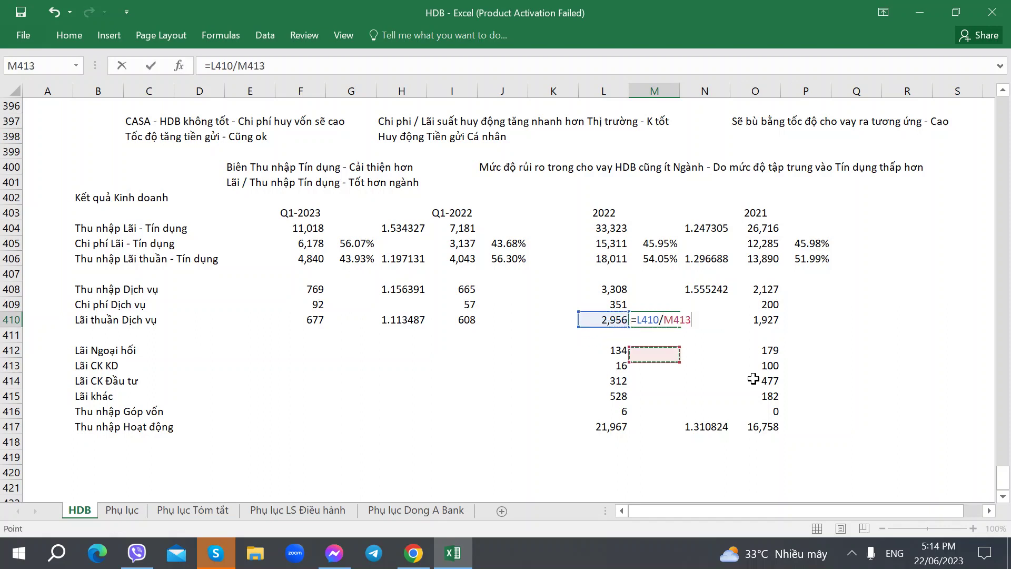
key(Left)
key(Return)
key(Up)
key(Right)
key(ctrl+v)
key(Left)
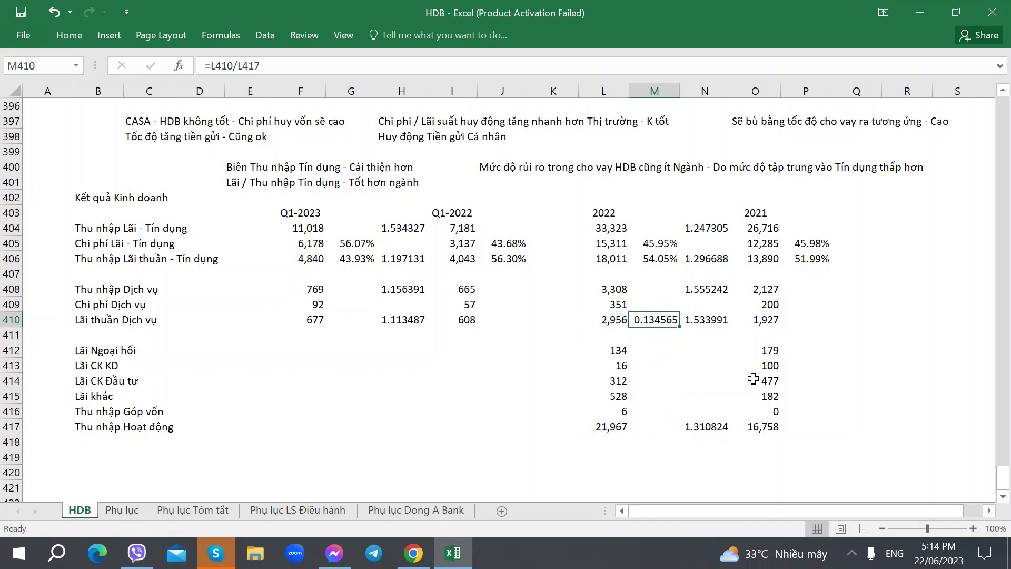
Step: Apply the percentage format of M406 to the service profit share in M410, pasting only the formatting
click(661, 259)
key(ctrl+c)
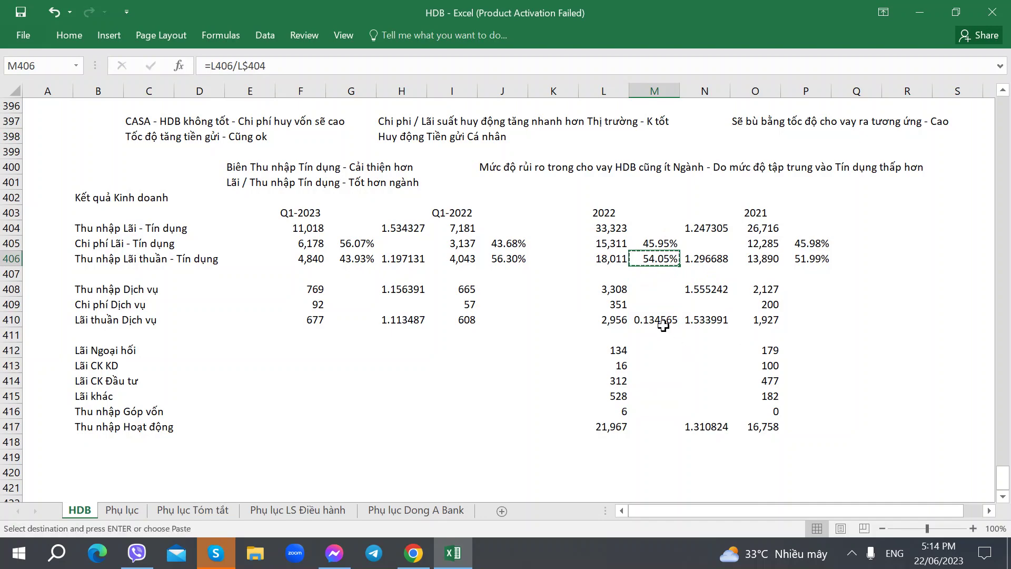
right_click(664, 322)
key(s)
key(Return)
key(Down)
key(Up)
Step: Copy the service profit share formula from M410 to P410 for 2021
key(ctrl+c)
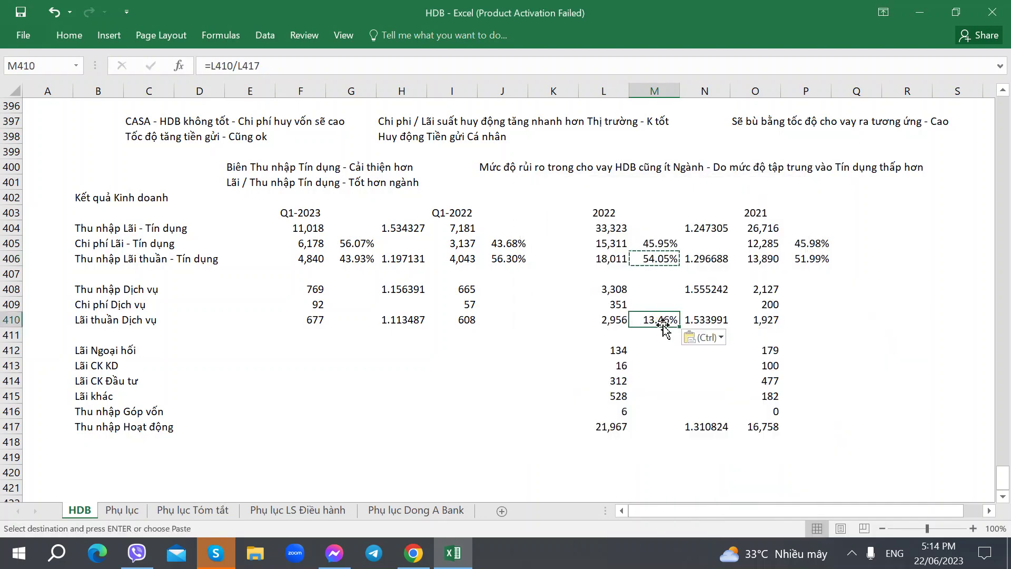
key(Right)
key(Right)
key(Right)
key(ctrl+v)
key(Down)
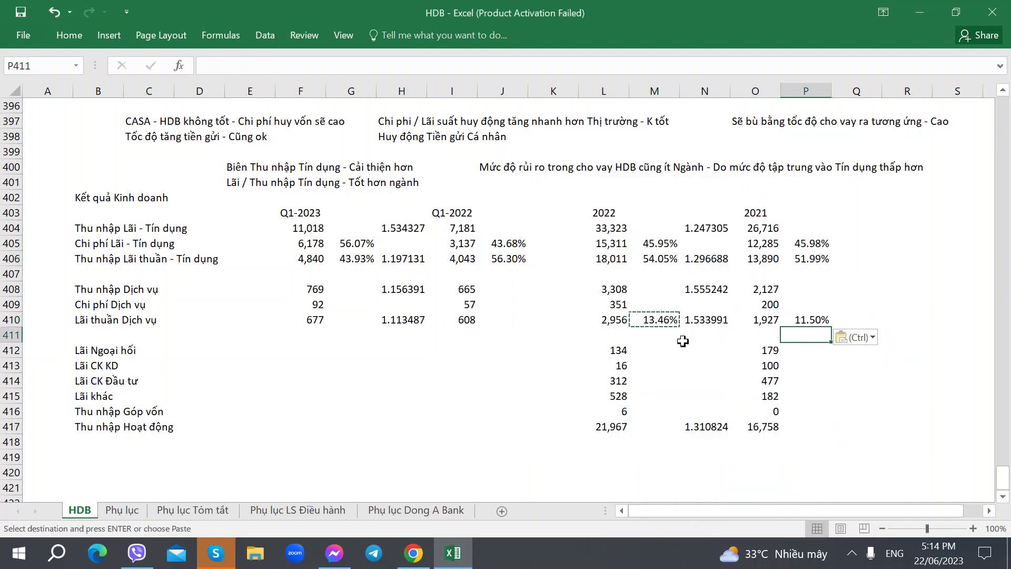
click(662, 317)
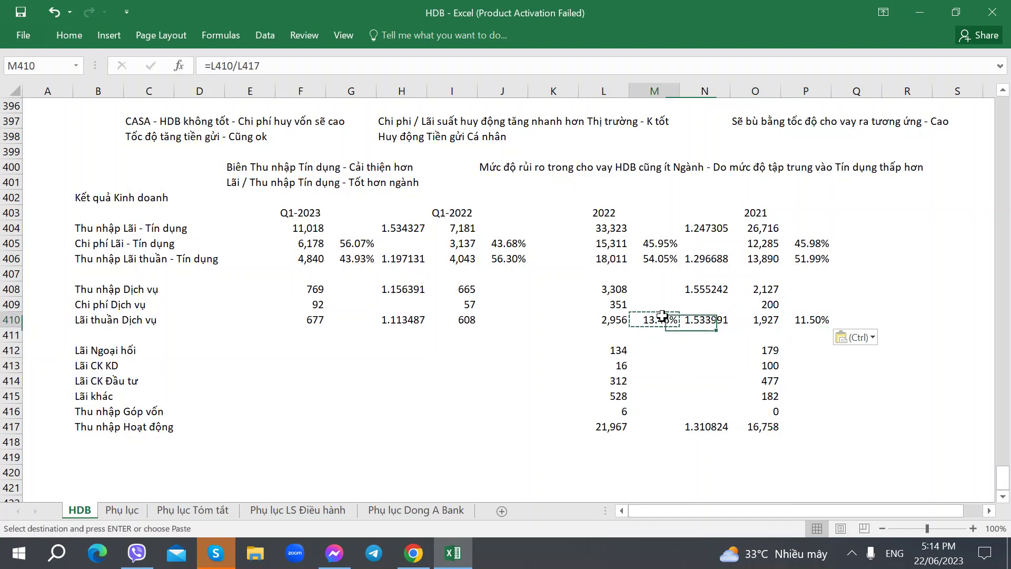
Step: Enter the Q1-2022 foreign exchange profit of 22 in I412, taken from the Q1-2023 financial report open in the browser
click(603, 392)
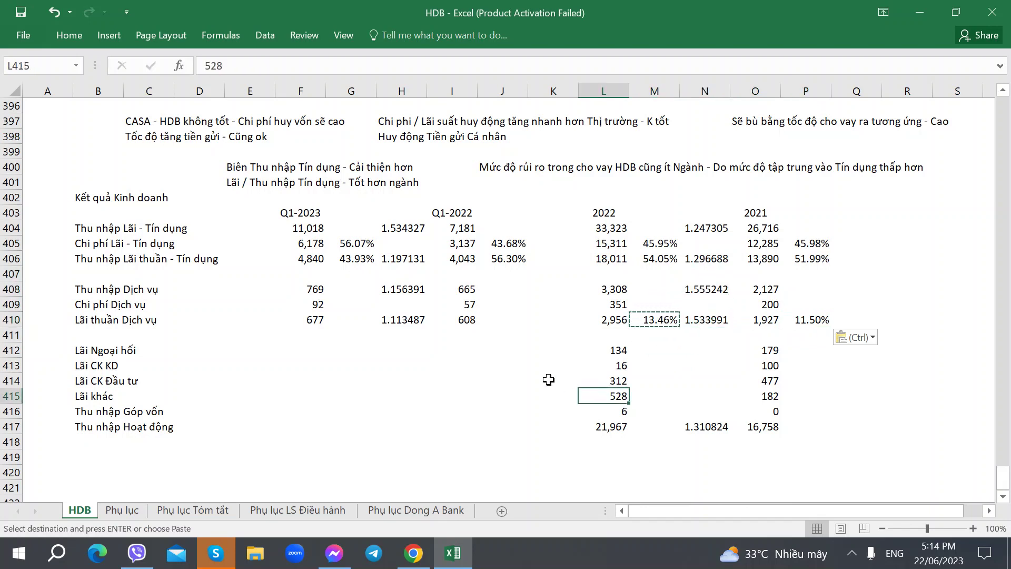
click(444, 351)
key(alt+Tab)
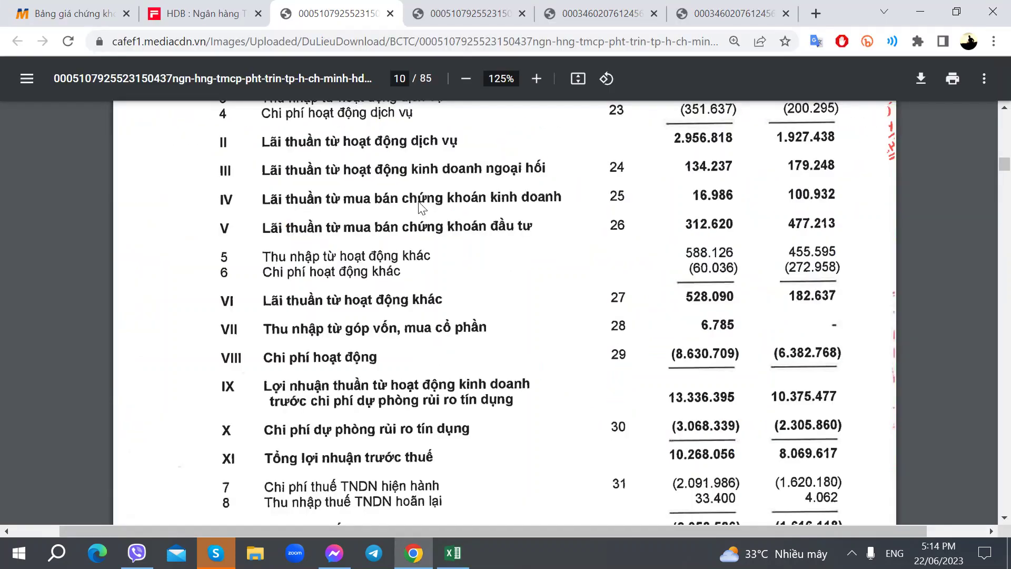
click(614, 6)
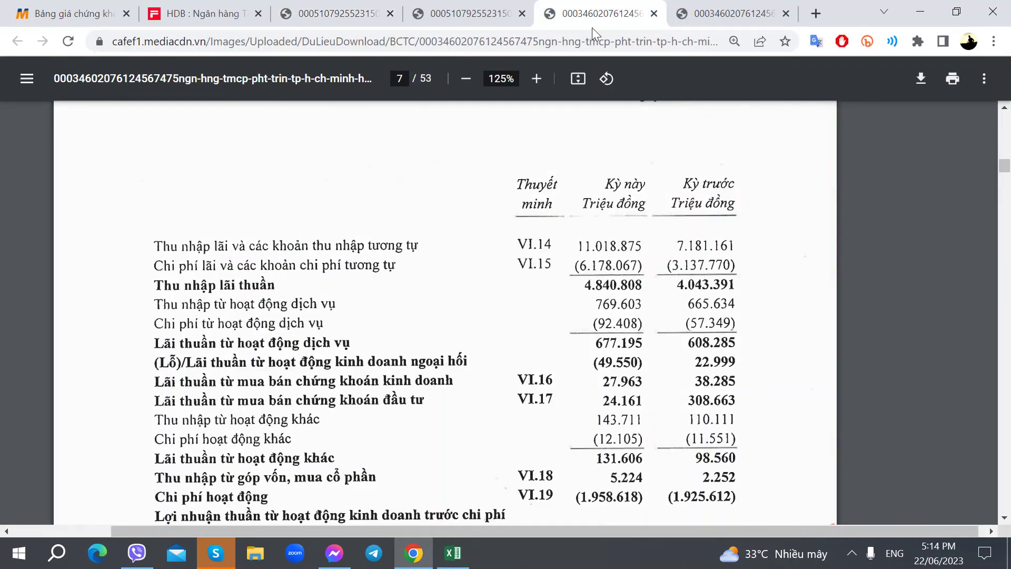
scroll(455, 431, down, 1)
key(alt+Tab)
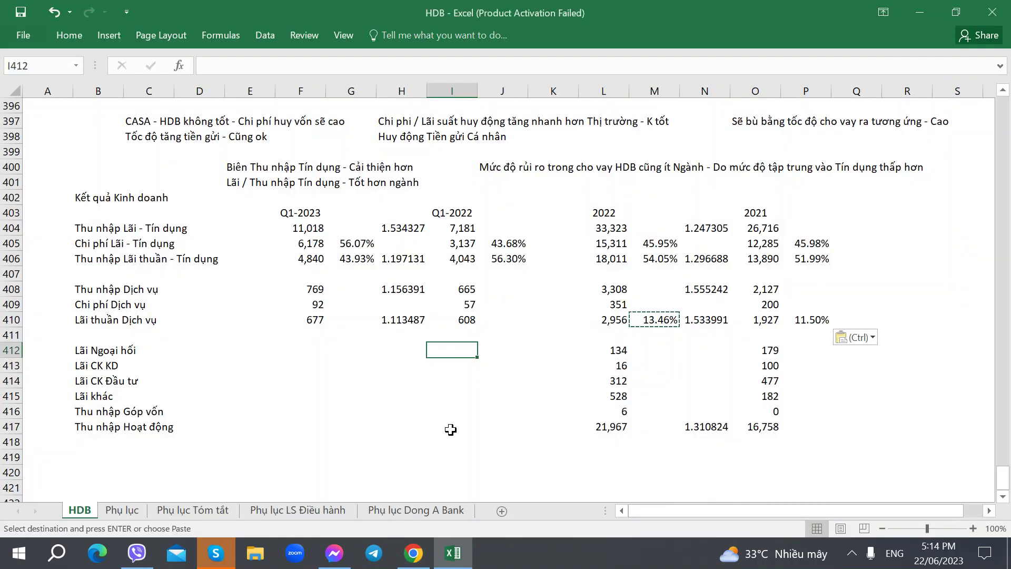
key(alt+Tab)
key(alt+Tab)
key(alt+Tab)
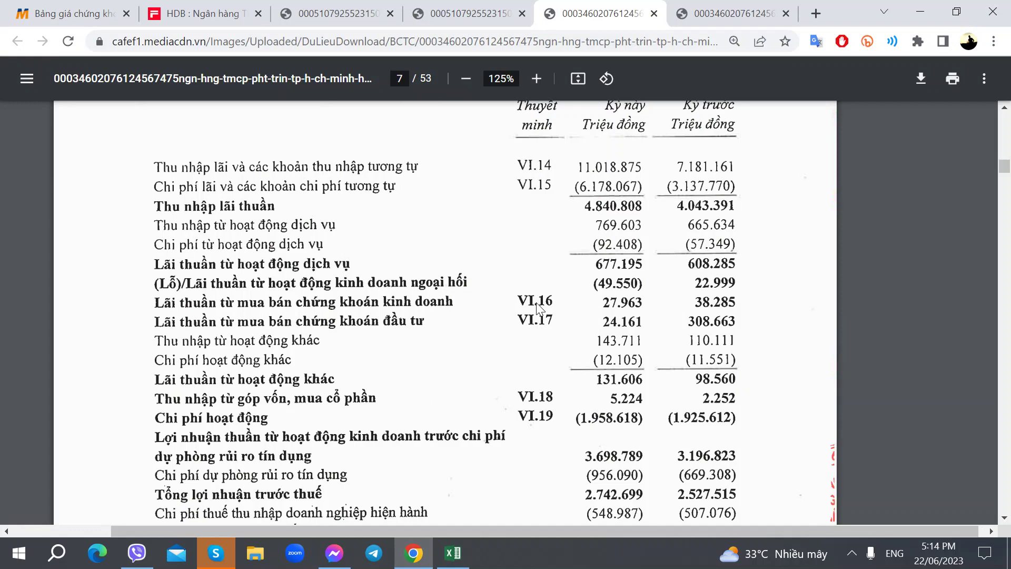
key(alt+Tab)
text(22)
key(Return)
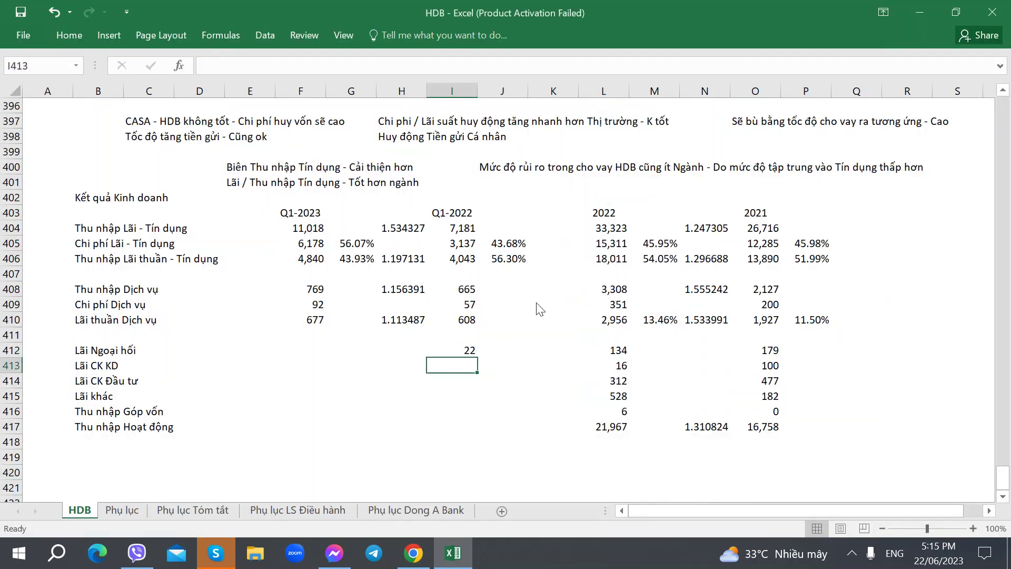
Step: Enter the Q1-2022 securities profits from the report: 38 for trading in I413 and 308 for investment in I414
key(alt+Tab)
key(alt+Tab)
text(4)
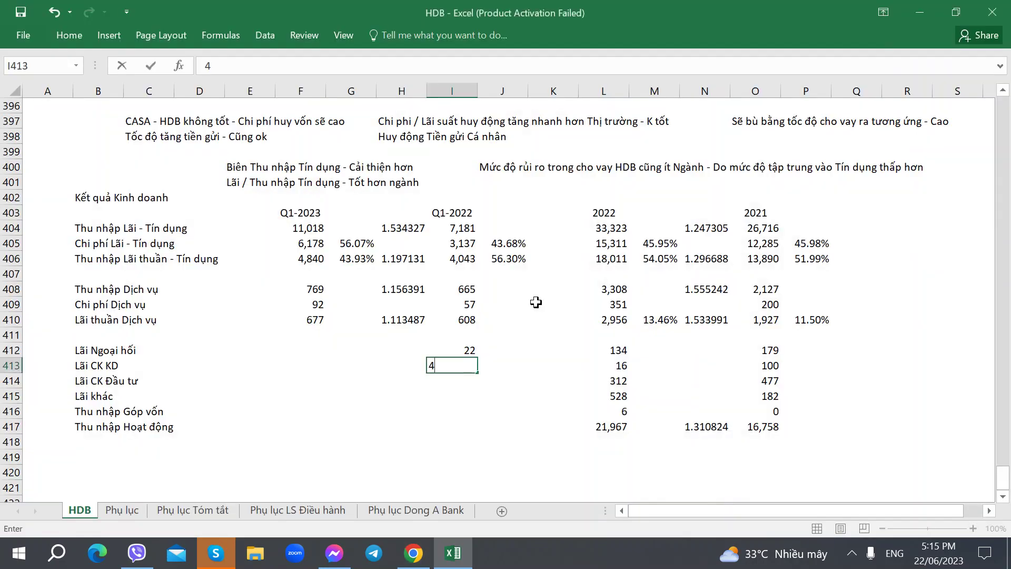
text(838)
key(Return)
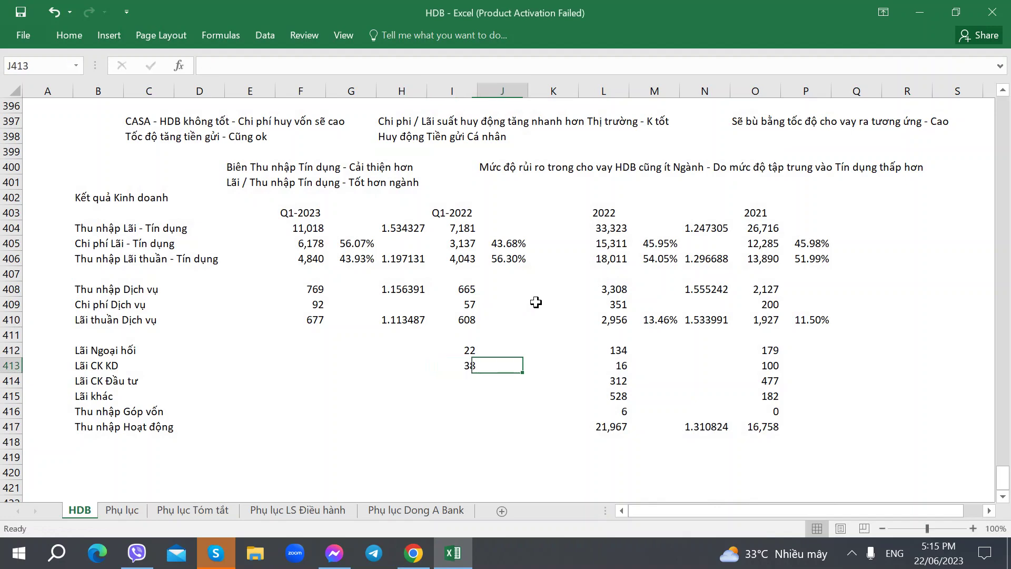
key(alt+Tab)
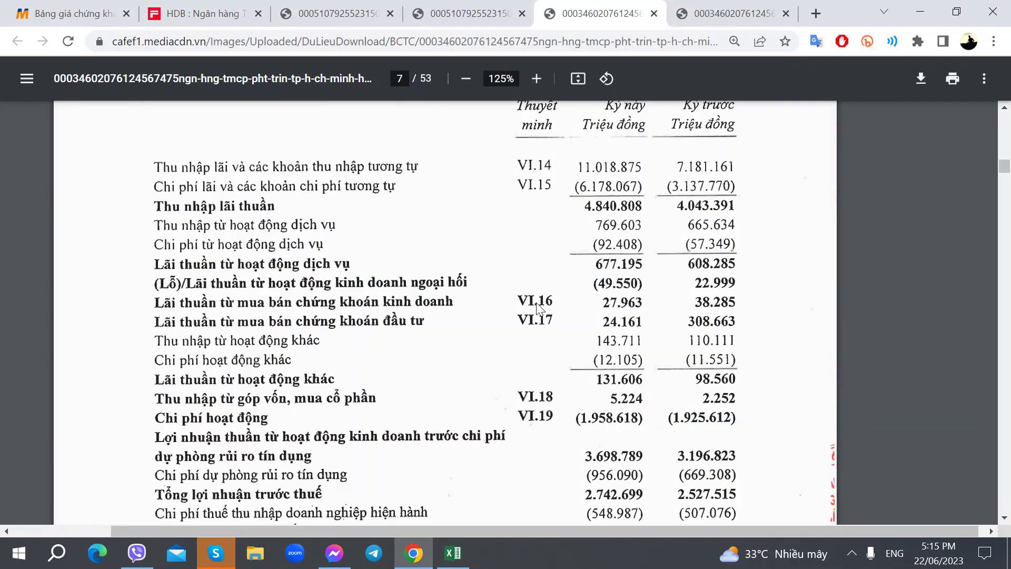
key(alt+Tab)
text(308)
key(Return)
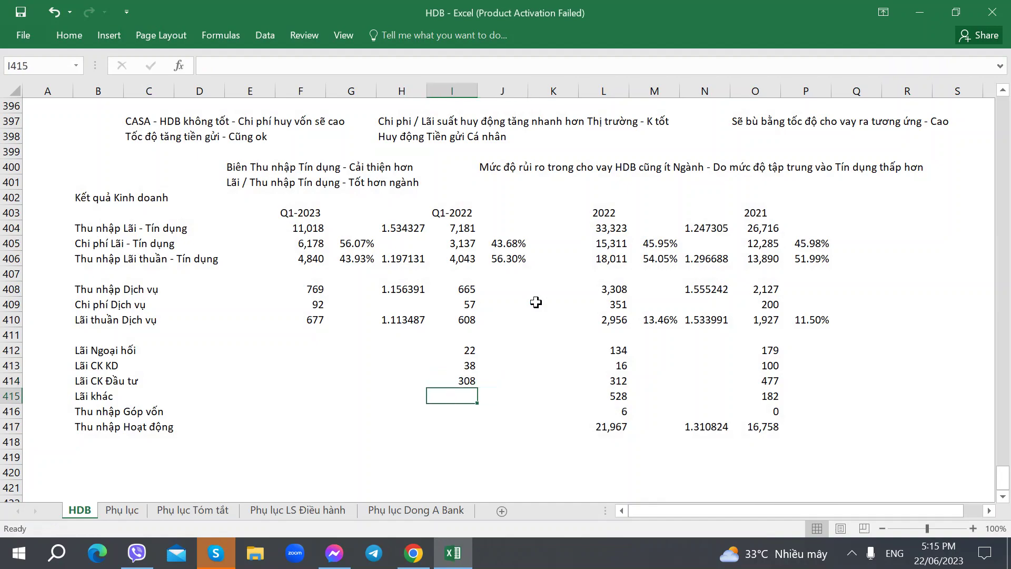
Step: Enter the Q1-2022 other profit of 98 in I415 and the capital contribution income of 2 in I416
key(alt+Tab)
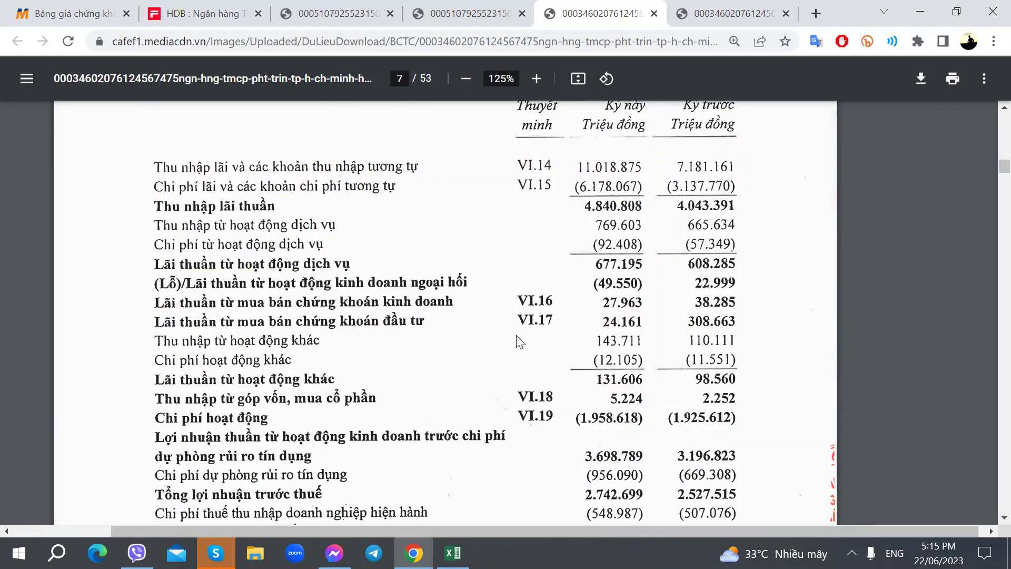
key(alt+Tab)
text(98)
key(Return)
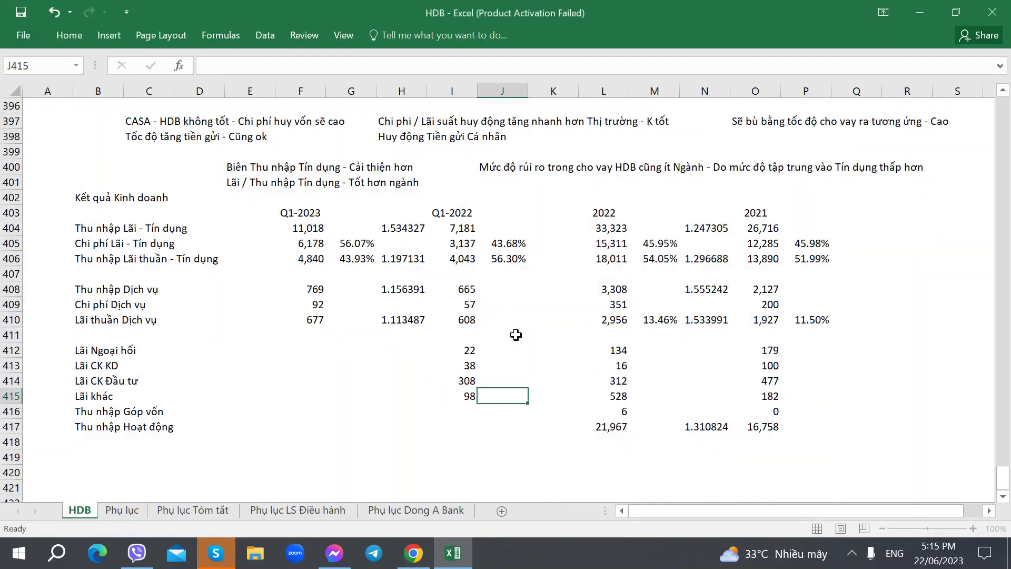
key(alt+Tab)
key(alt+Tab)
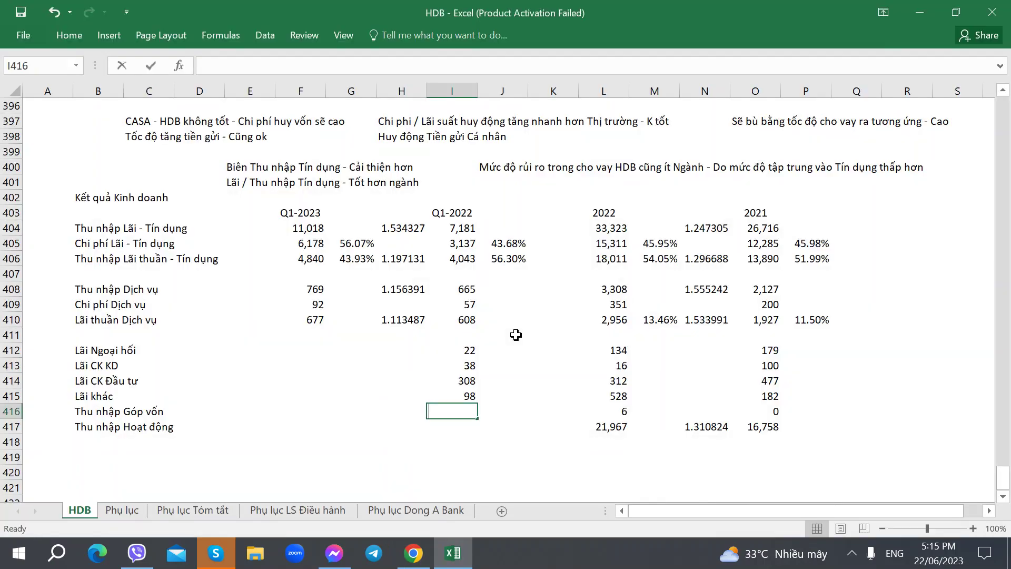
text(2)
key(Return)
Step: Calculate Q1-2022 operating income in I417 with =3196.823+1925.612, using the report's pre-provision profit and operating costs
key(alt+Tab)
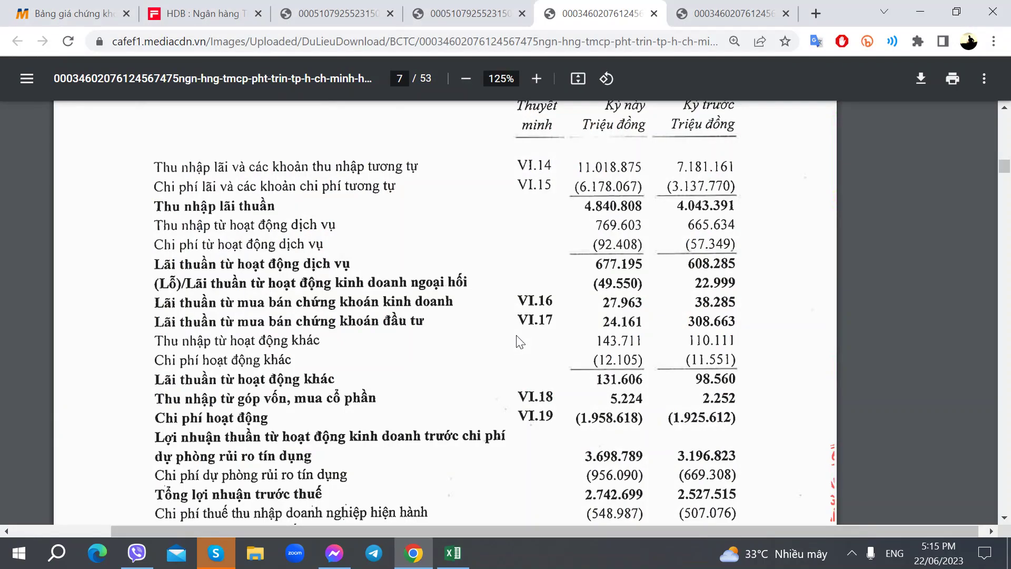
key(alt+Tab)
text(=3196)
key(alt+Tab)
key(alt+Tab)
text(.823+)
key(alt+Tab)
key(alt+Tab)
text(1925.)
key(alt+Tab)
key(alt+Tab)
text(612)
key(Tab)
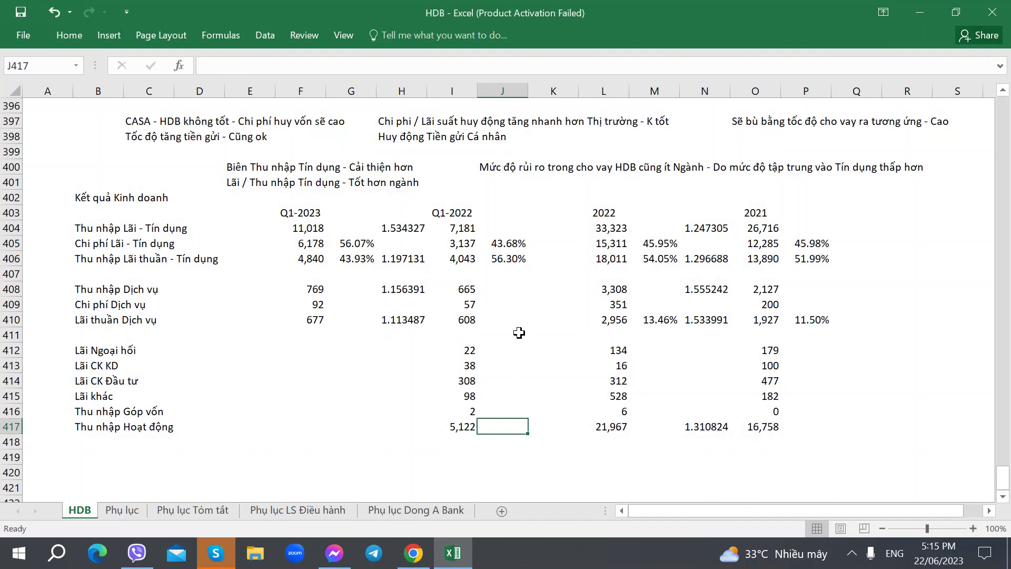
Step: Compare the operating income formulas for Q1-2022 in I417 and for 2022 in L417
click(606, 436)
click(461, 428)
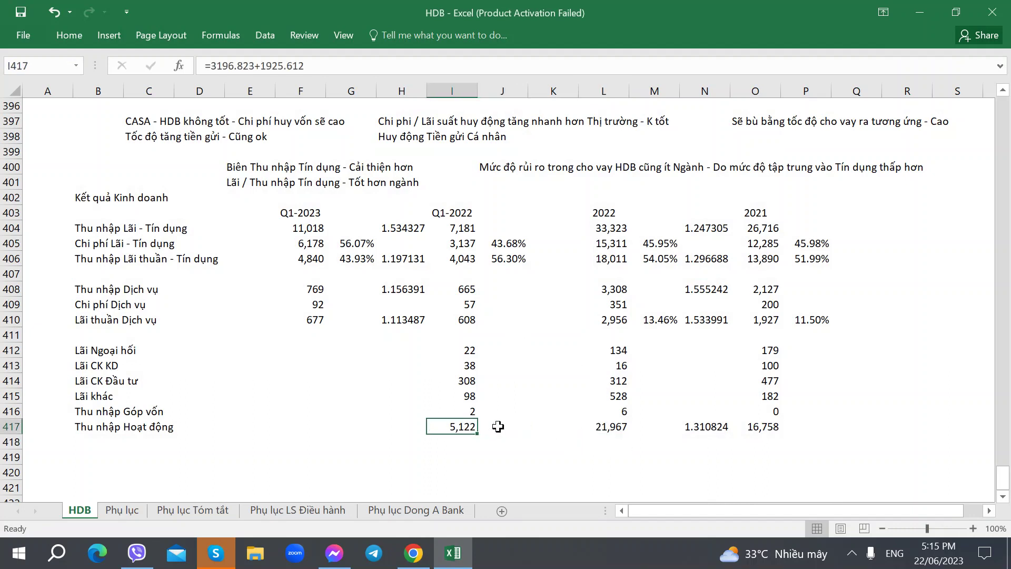
click(600, 427)
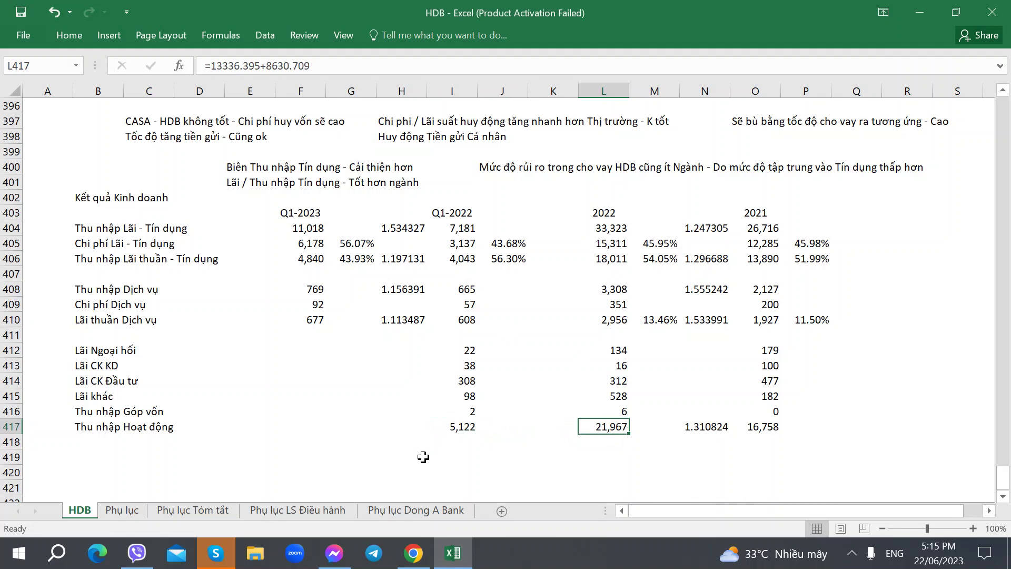
click(463, 425)
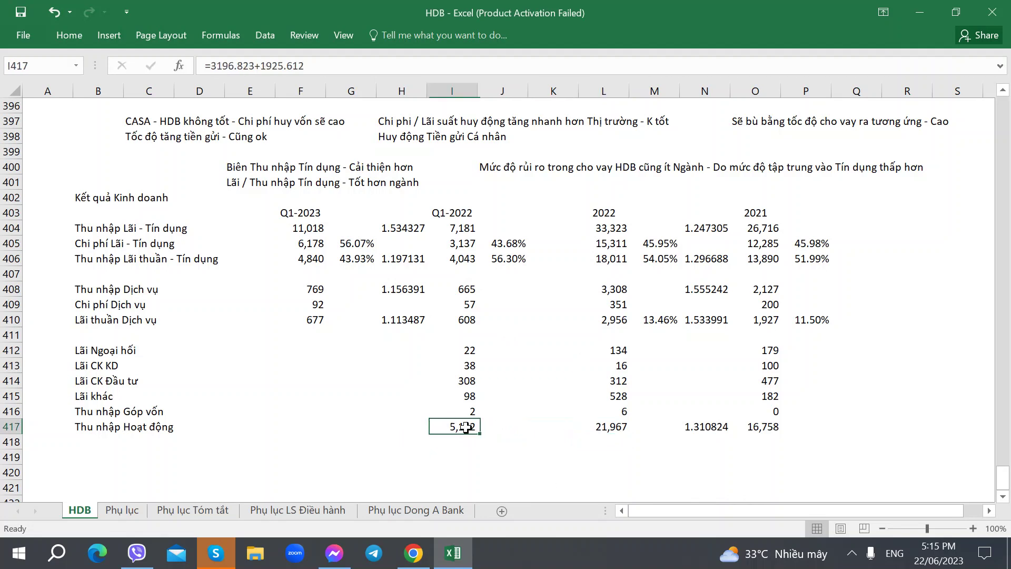
Step: Enter the Q1-2023 foreign exchange result of -49 in F412, taken from the current-period column of the report
click(301, 350)
key(alt+Tab)
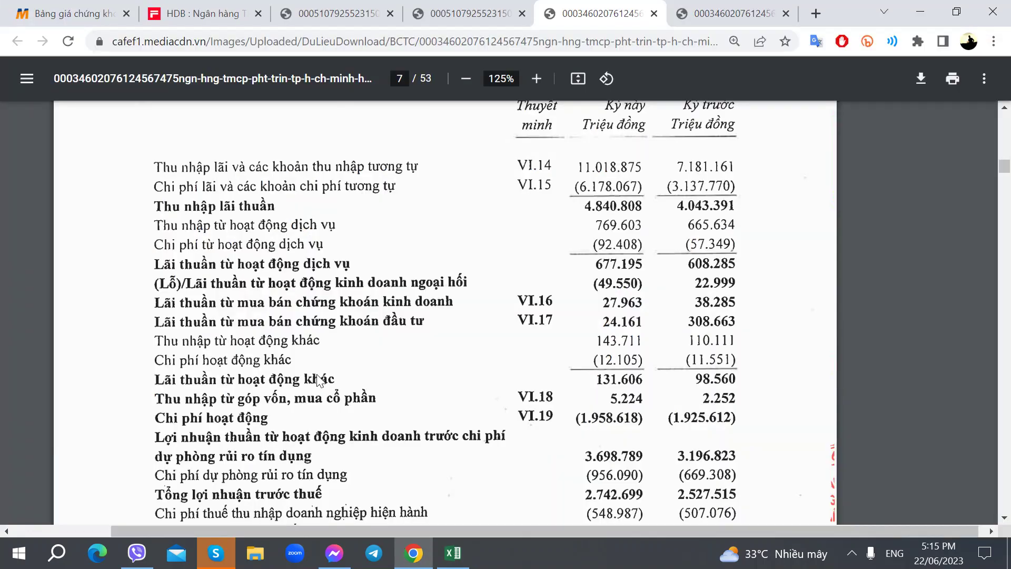
key(alt+Tab)
text(-49)
key(Return)
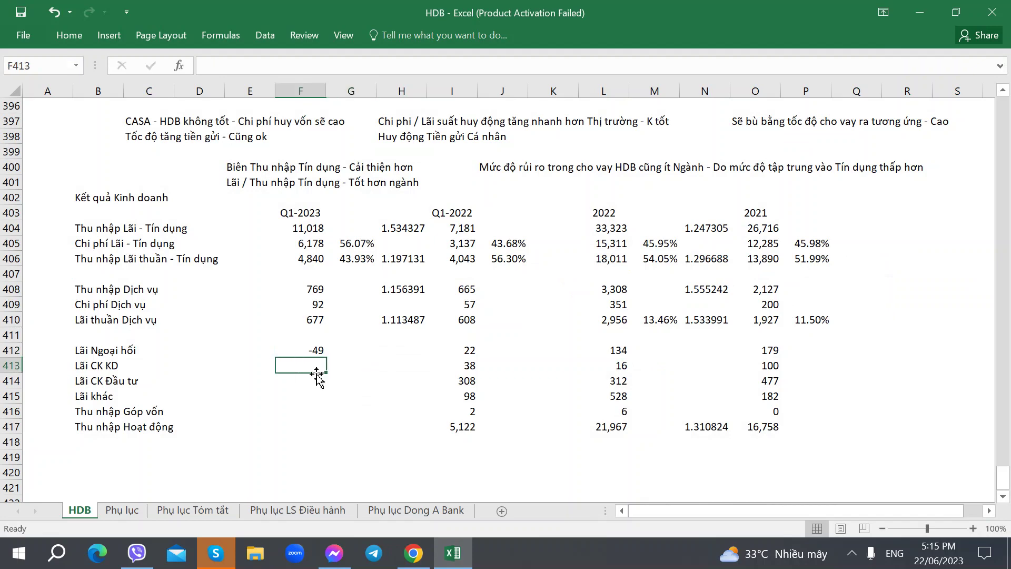
Step: Enter the Q1-2023 securities profits from the report: 27 for trading in F413 and 24 for investment in F414
key(alt+Tab)
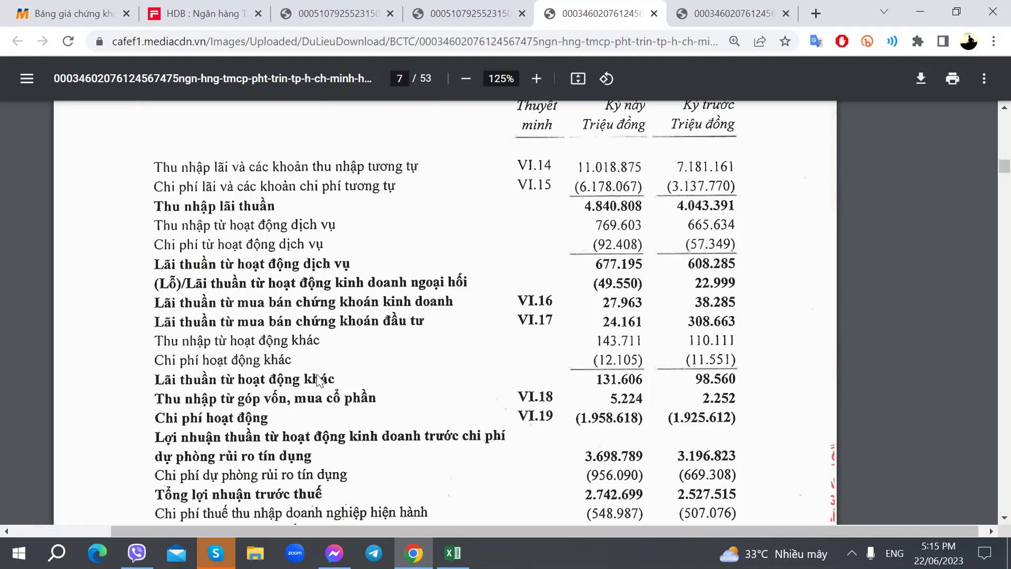
key(alt+Tab)
text(27)
key(Return)
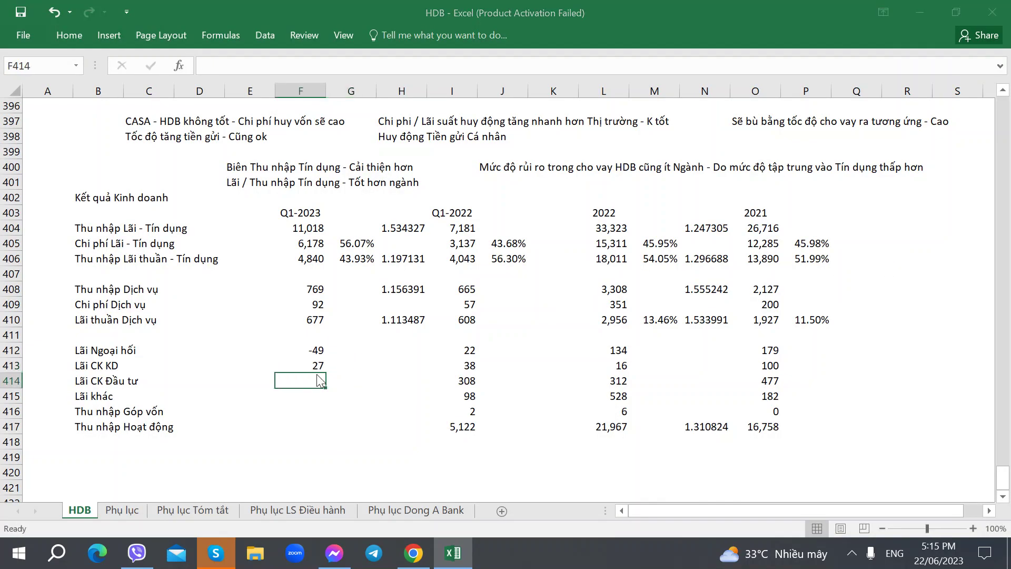
key(alt+Tab)
key(alt+Tab)
text(24)
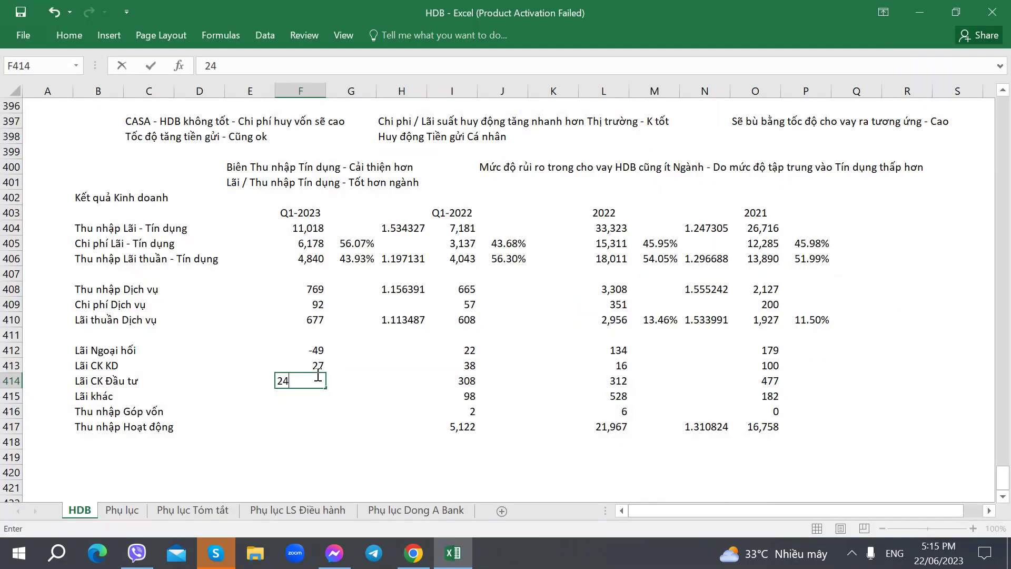
key(Return)
Step: Enter the Q1-2023 other profit of 131 in F415 and the capital contribution income of 5 in F416
key(alt+Tab)
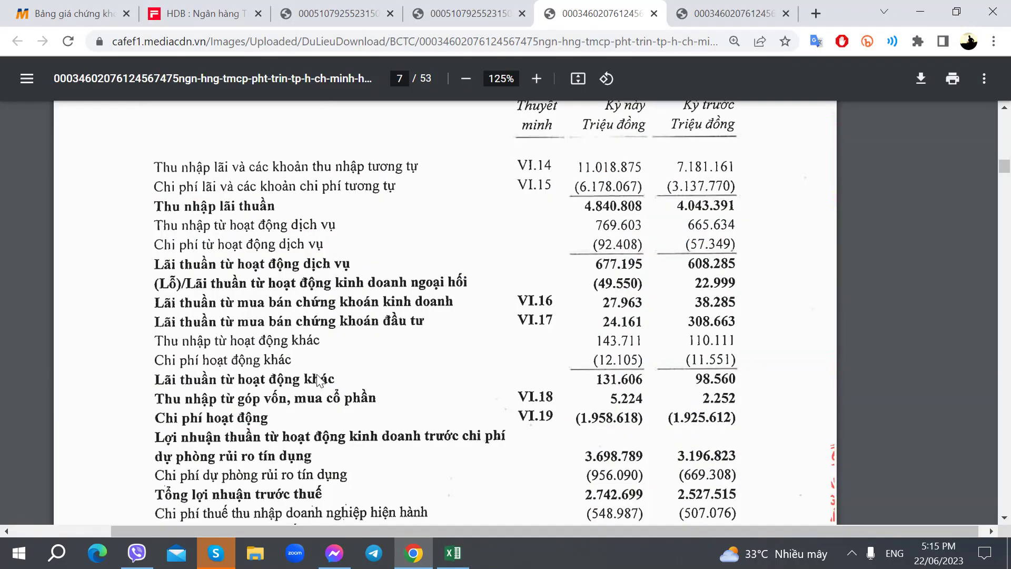
key(alt+Tab)
text(131)
key(Return)
key(alt+Tab)
key(alt+Tab)
text(5)
key(Return)
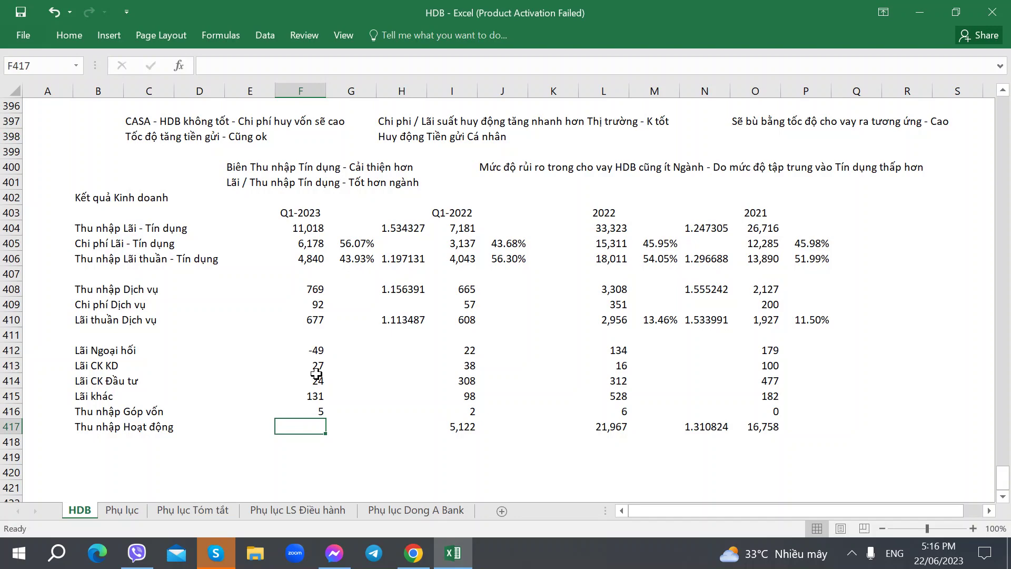
Step: Calculate Q1-2023 operating income in F417 with =3698.789+1958.618, using the report's pre-provision profit and operating costs
key(alt+Tab)
key(alt+Tab)
text(=36)
key(alt+Tab)
key(alt+Tab)
text(9)
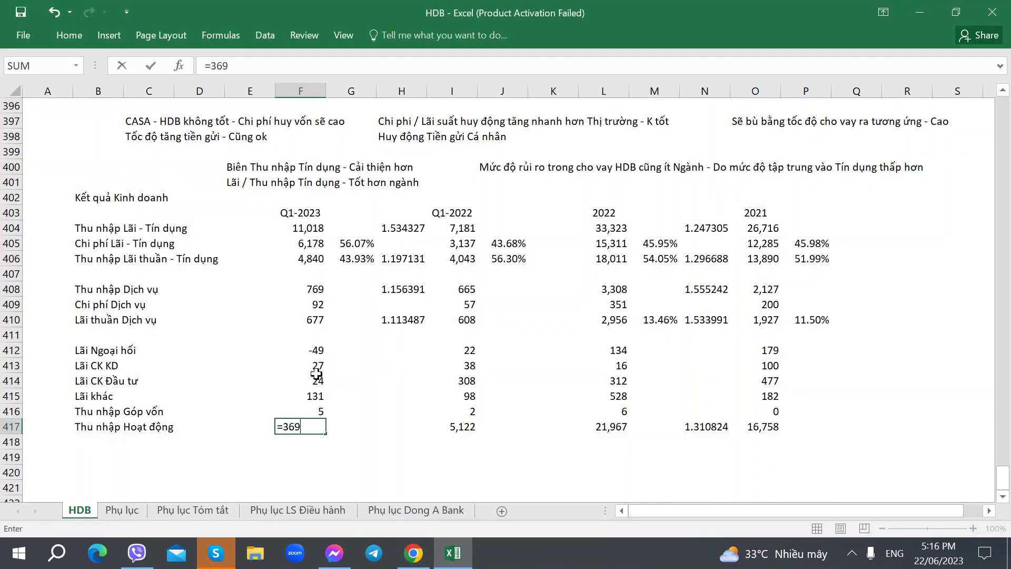
text(8.)
key(alt+Tab)
key(alt+Tab)
text(.789+)
key(alt+Tab)
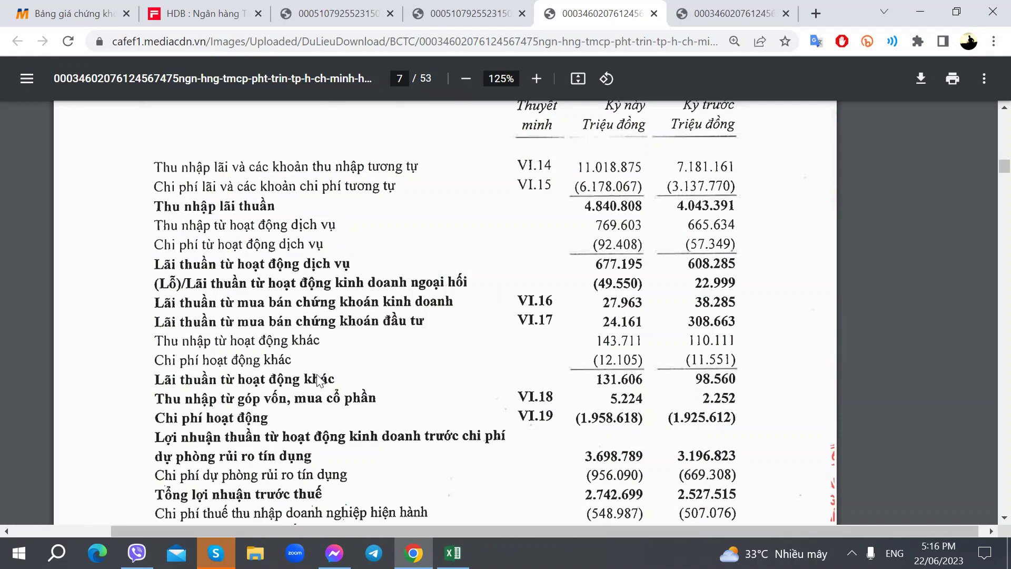
key(alt+Tab)
text(1958)
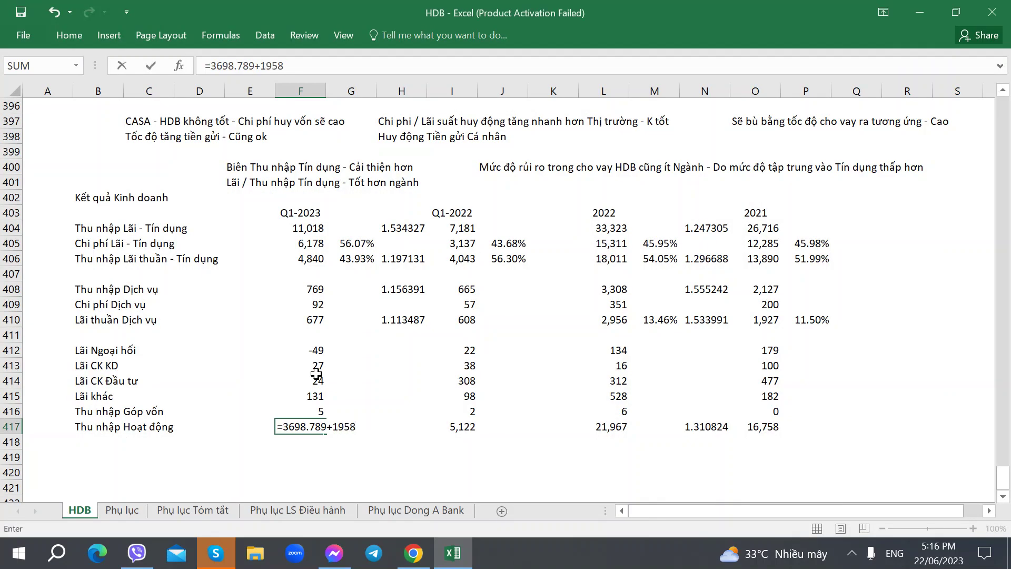
key(alt+Tab)
key(alt+Tab)
text(.618)
key(Tab)
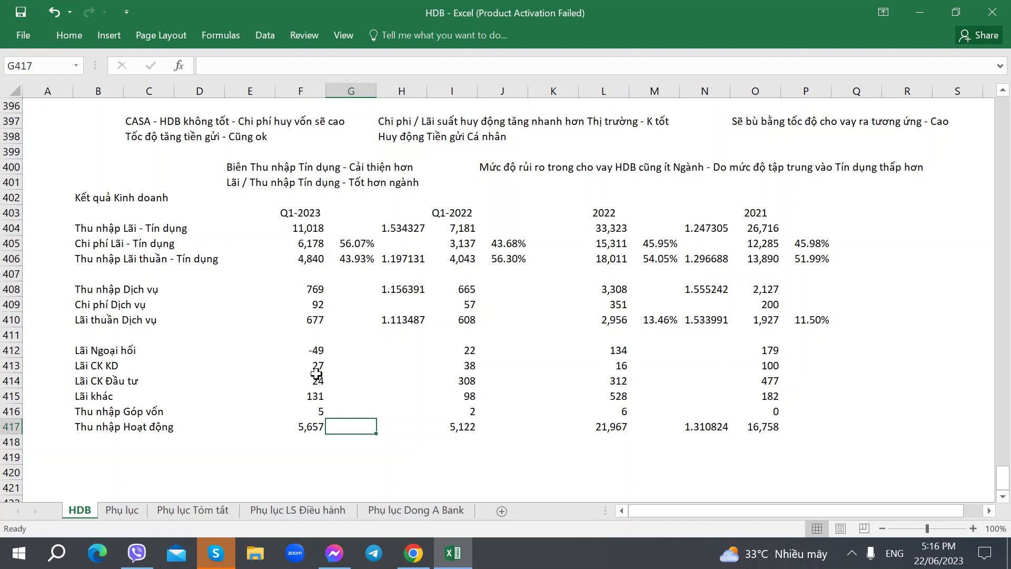
Step: Copy the growth formula from H410 to H417 for Q1-2023 operating income
click(408, 319)
key(ctrl+c)
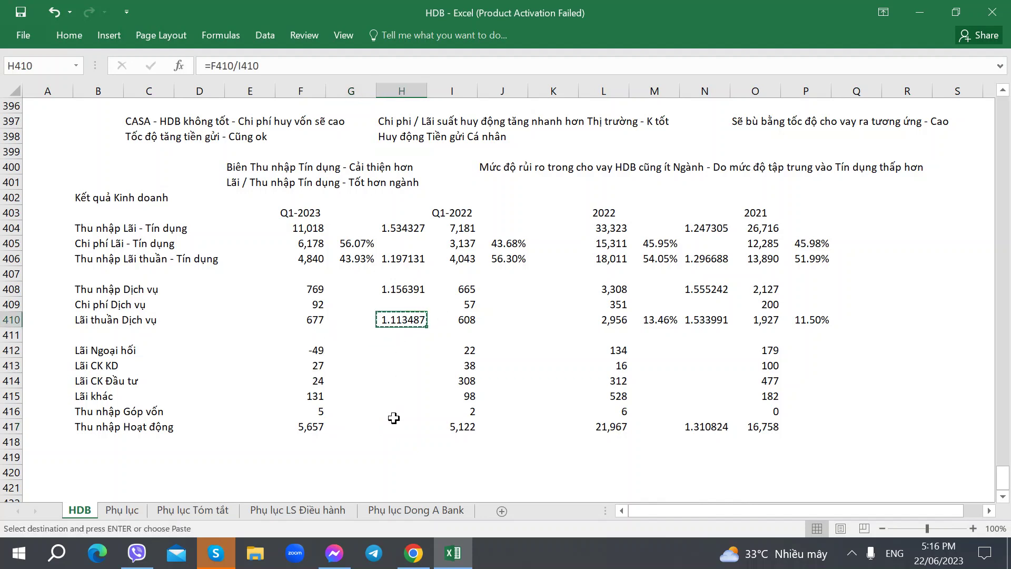
click(394, 425)
key(ctrl+v)
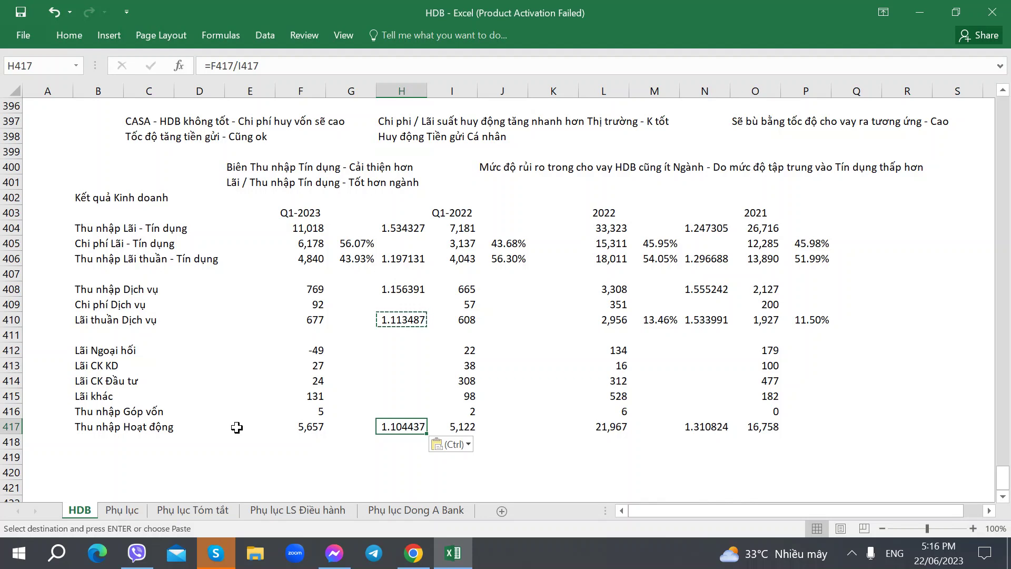
Step: Review the Q1-2023 growth ratios in H406, H410 and H417, and compare the investment securities profits in I414 and F414
click(396, 262)
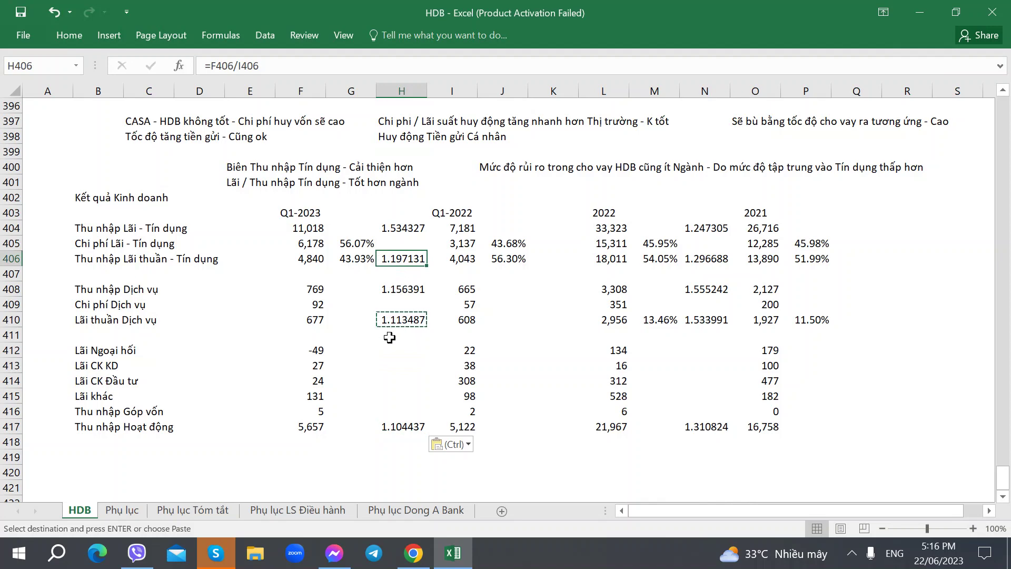
click(389, 320)
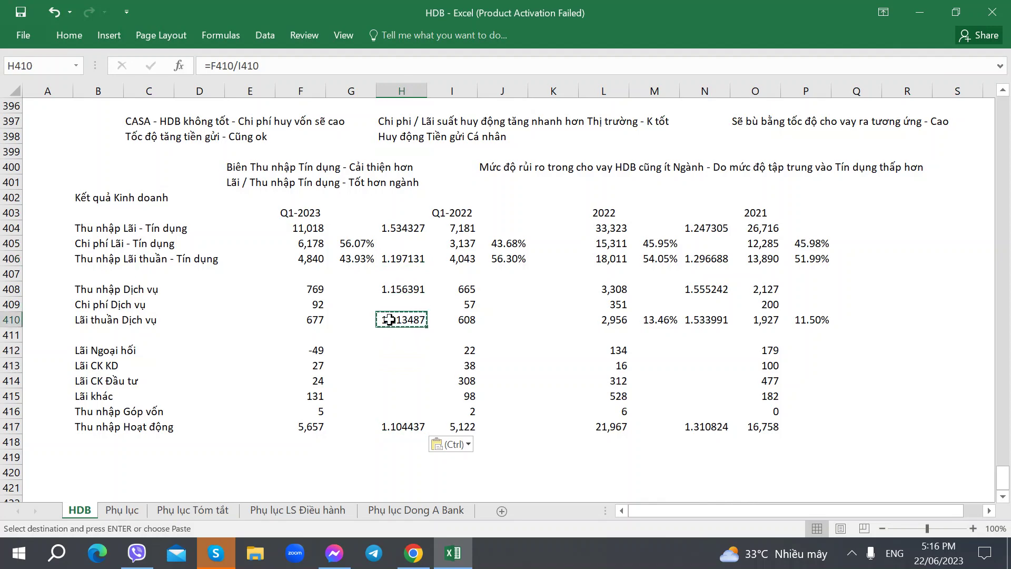
click(398, 428)
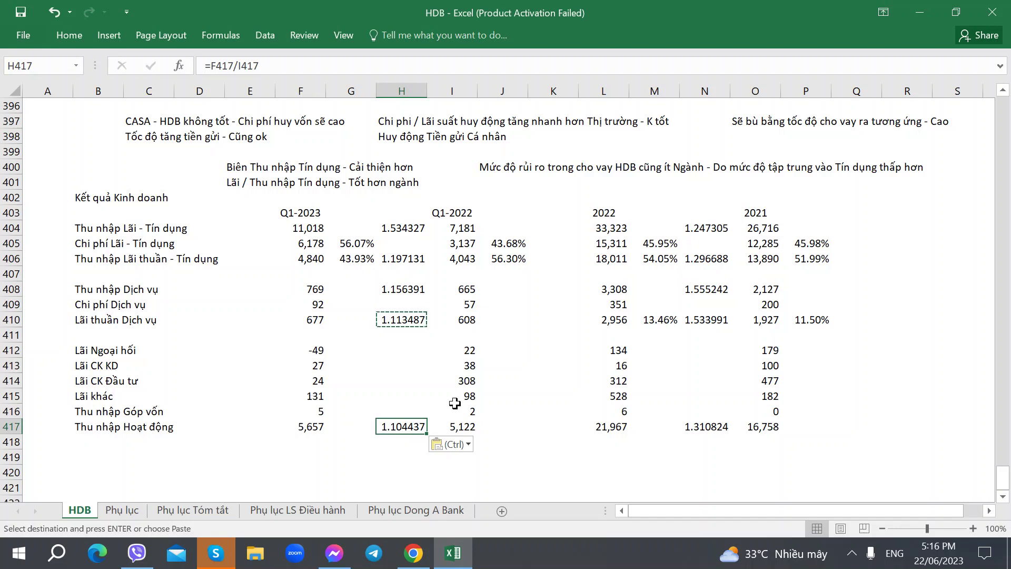
click(470, 382)
click(310, 380)
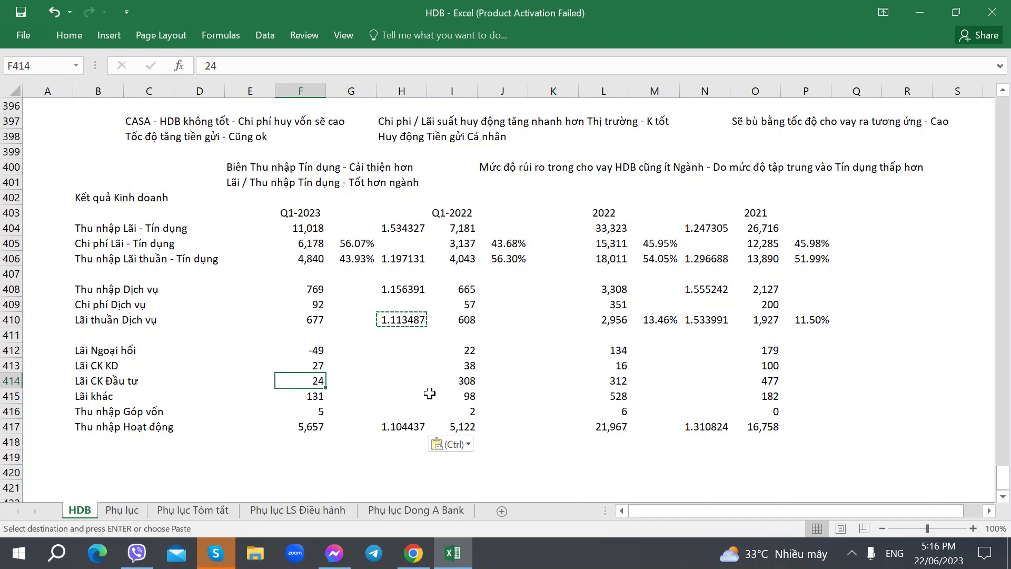
click(465, 380)
click(307, 384)
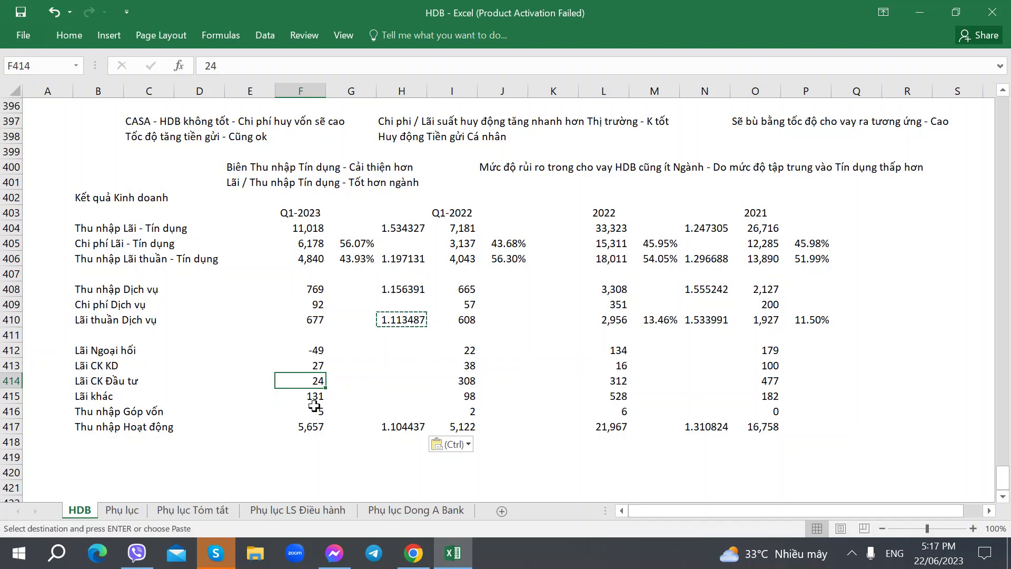
click(342, 381)
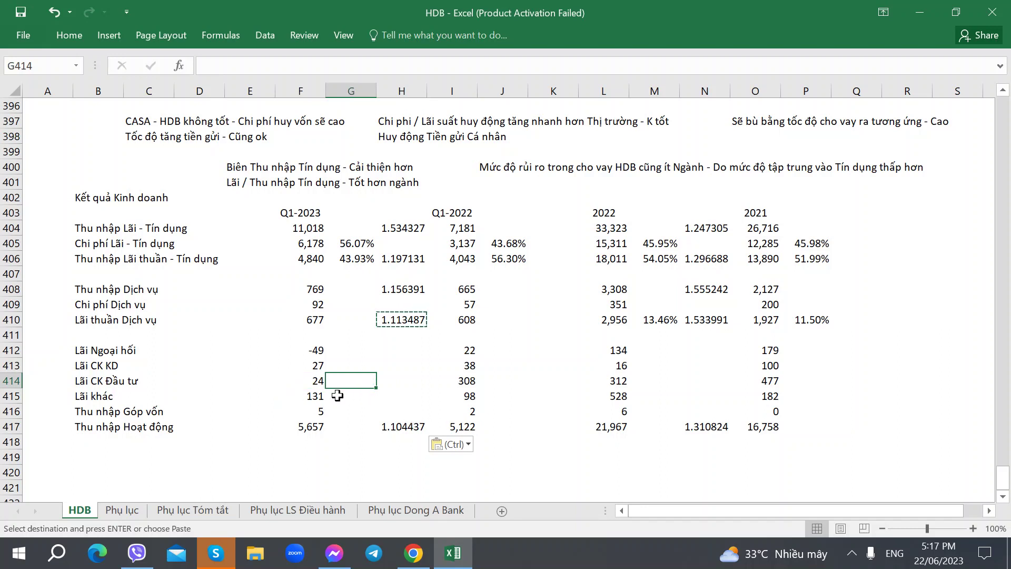
Step: Find the operating cost and pre-provision profit lines in the 2022 annual report's income statement in Chrome
scroll(337, 395, down, 2)
click(102, 366)
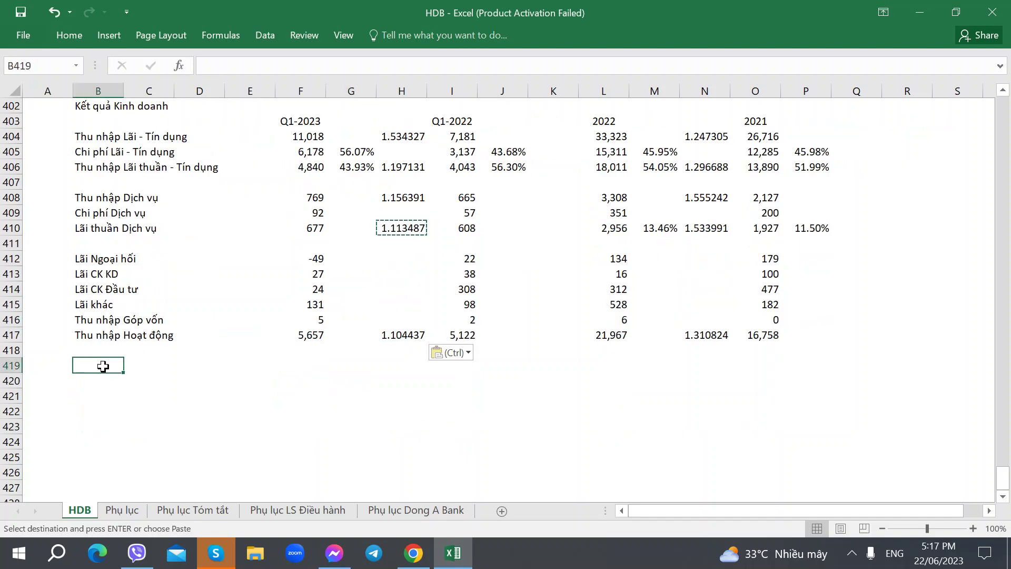
key(alt+Tab)
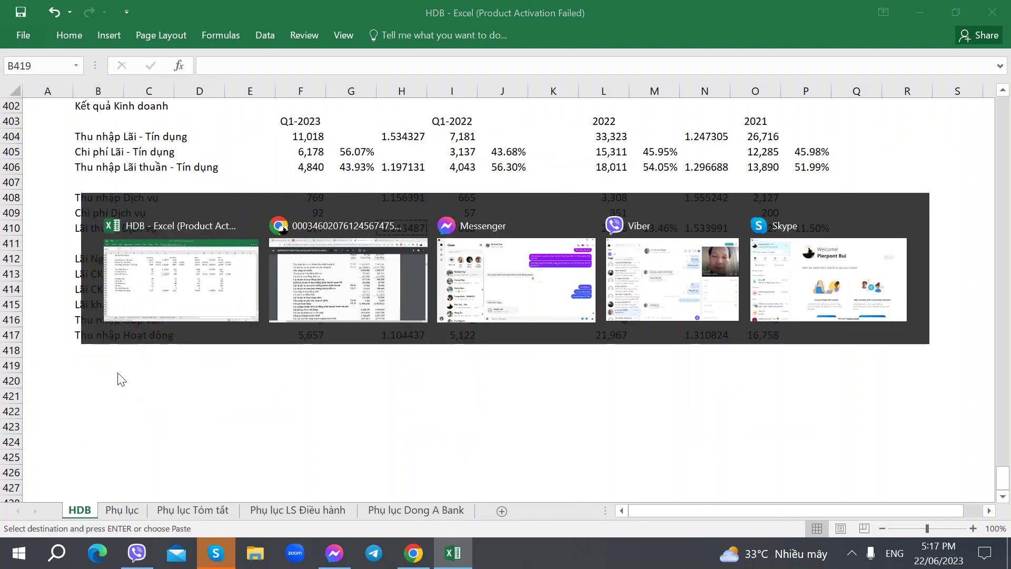
key(alt+Tab)
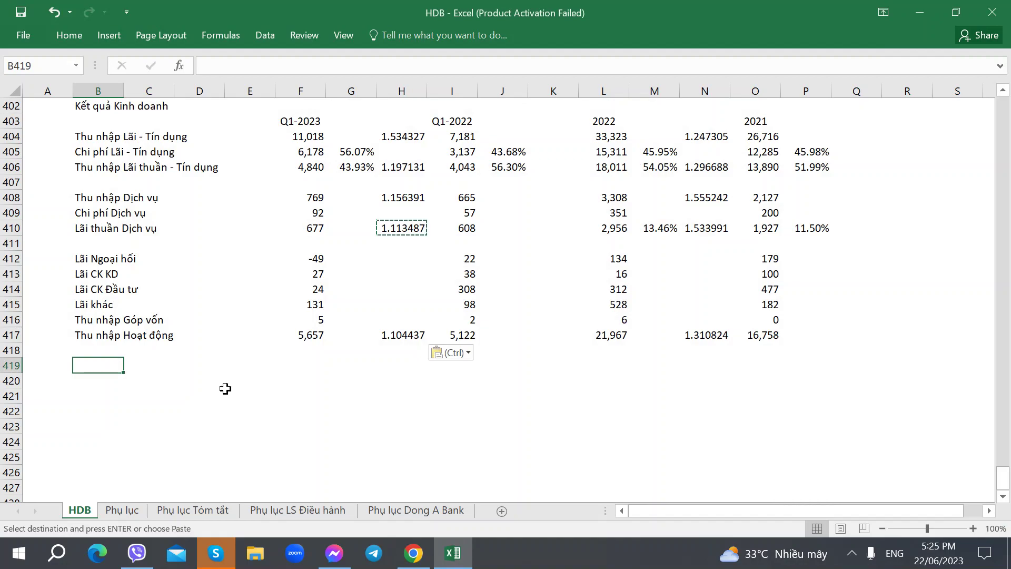
key(alt+Tab)
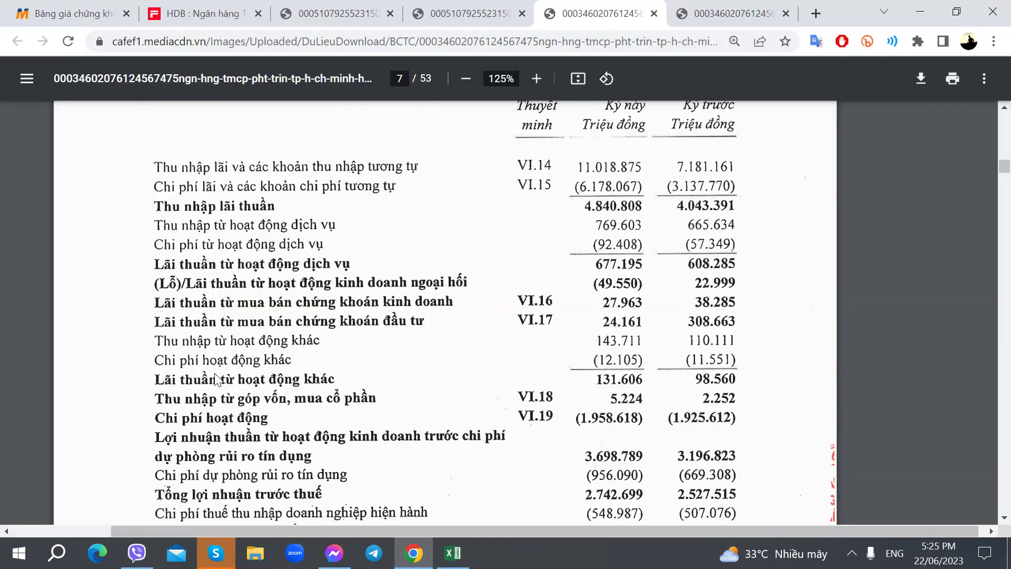
key(alt+Tab)
key(alt+Tab)
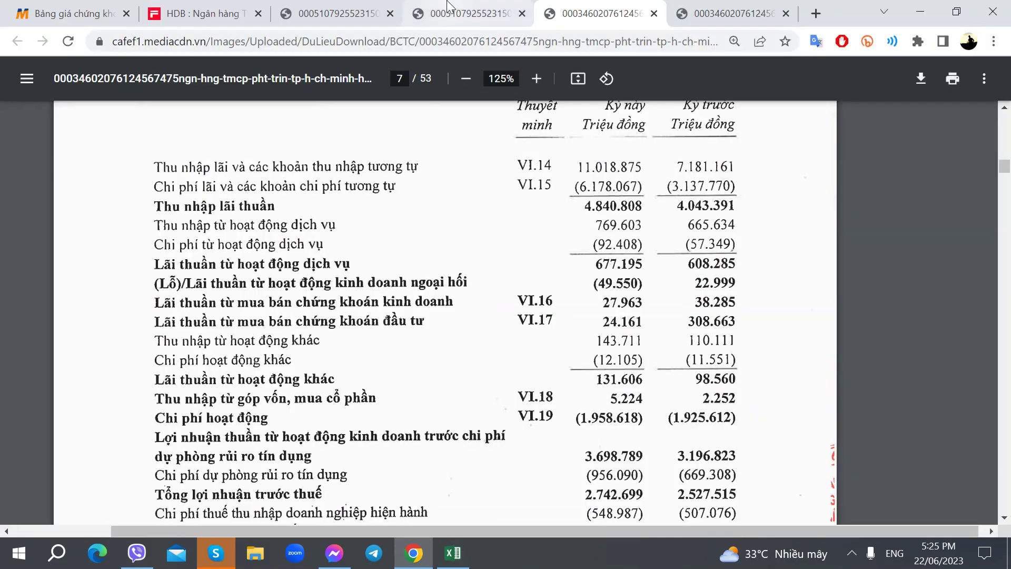
click(447, 6)
click(368, 8)
key(alt+Tab)
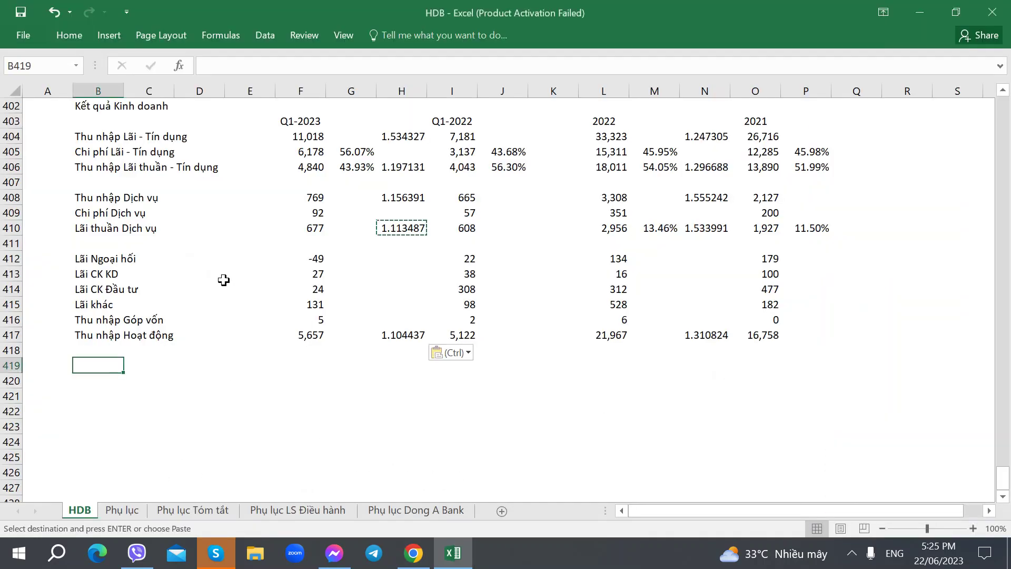
key(alt+Tab)
click(703, 8)
click(608, 7)
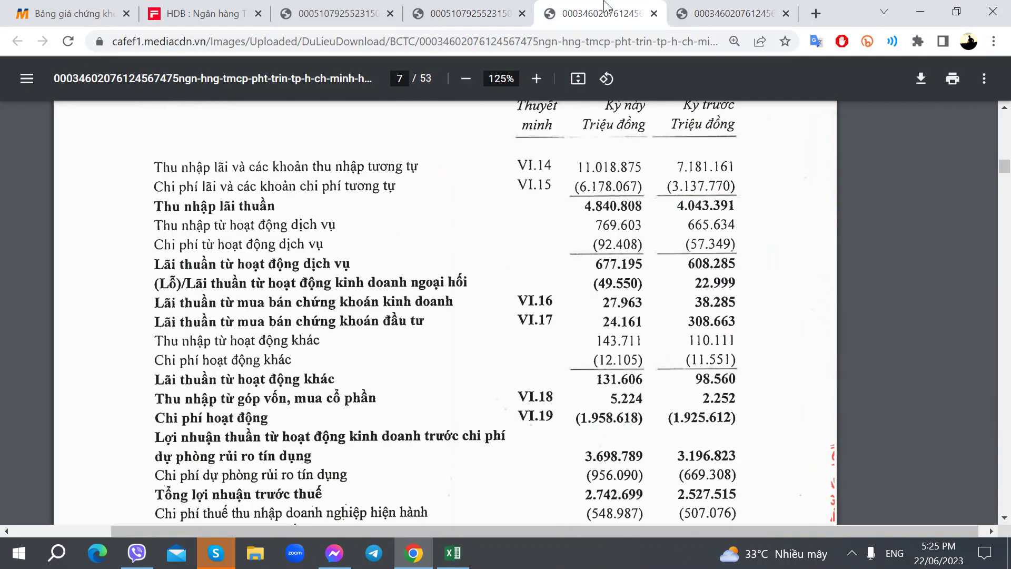
click(410, 8)
key(alt+Tab)
key(alt+Tab)
click(277, 8)
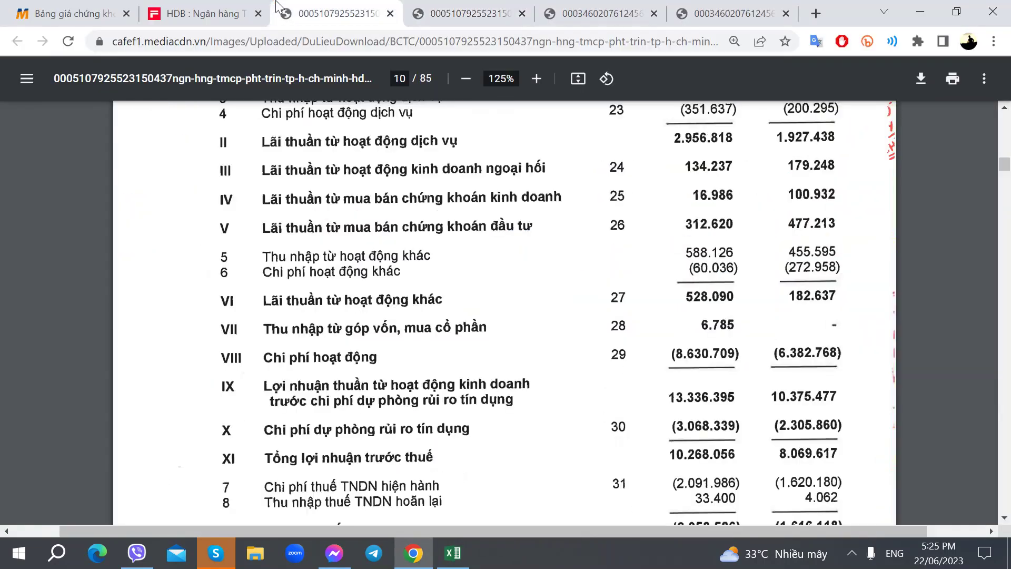
scroll(239, 337, down, 2)
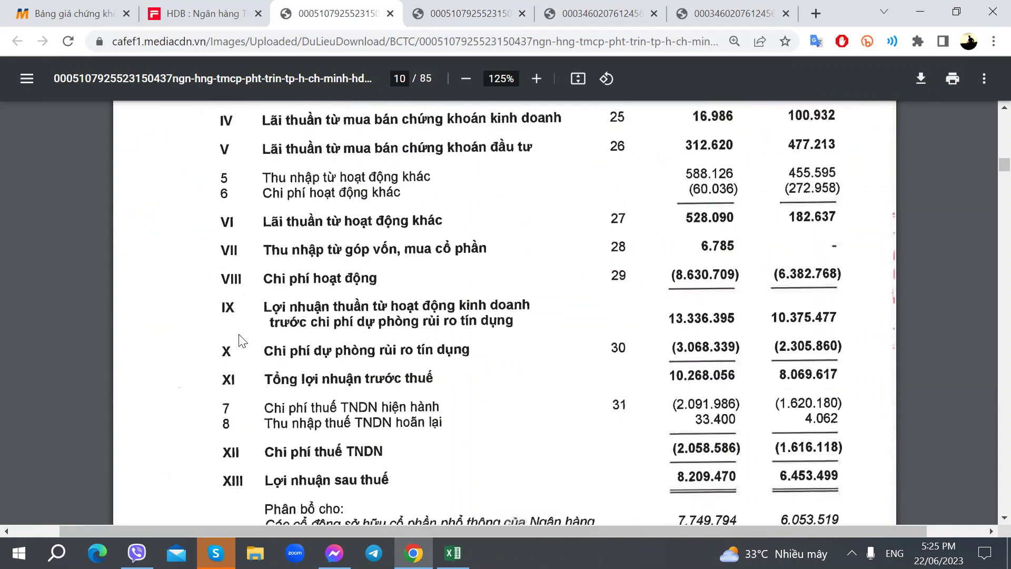
Step: Return to the HDB workbook in Excel and label B419 "Chi phí Hoạt động"
key(alt+Tab)
key(alt+Tab)
key(alt+Tab)
text(Chi p)
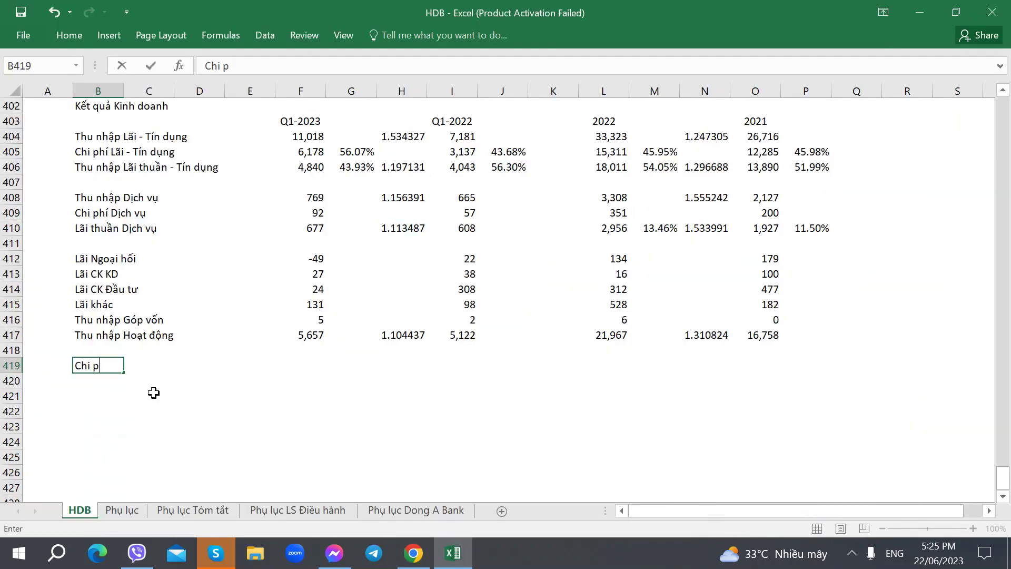
text(hí Hoat động)
key(Right)
Step: Enter the 2022 operating costs of 8,630 from the annual report in L419
key(Right)
key(Right)
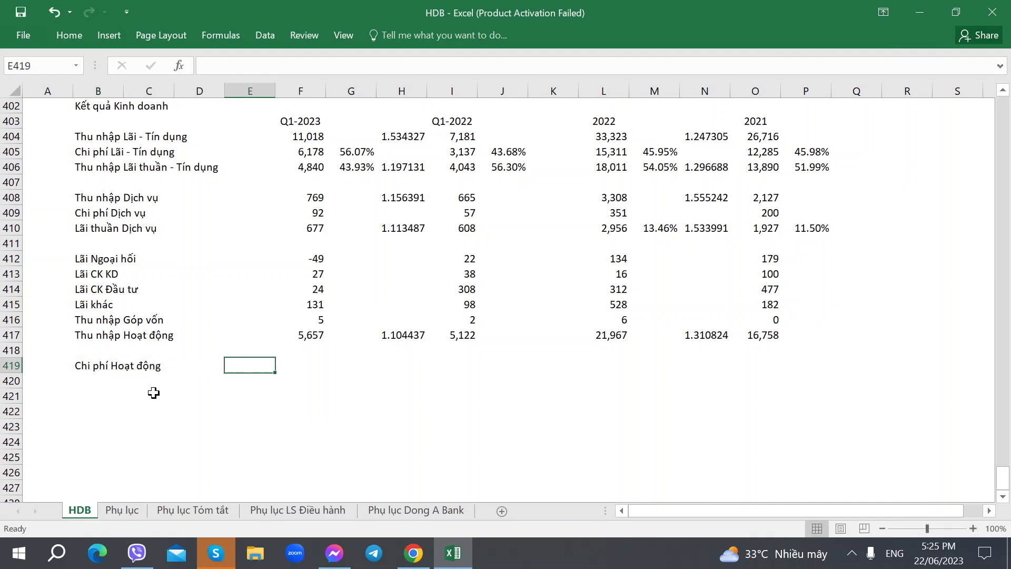
key(Down)
key(Left)
key(Up)
key(Right)
key(Right)
key(Right)
key(Right)
key(Right)
key(Right)
key(Right)
key(Right)
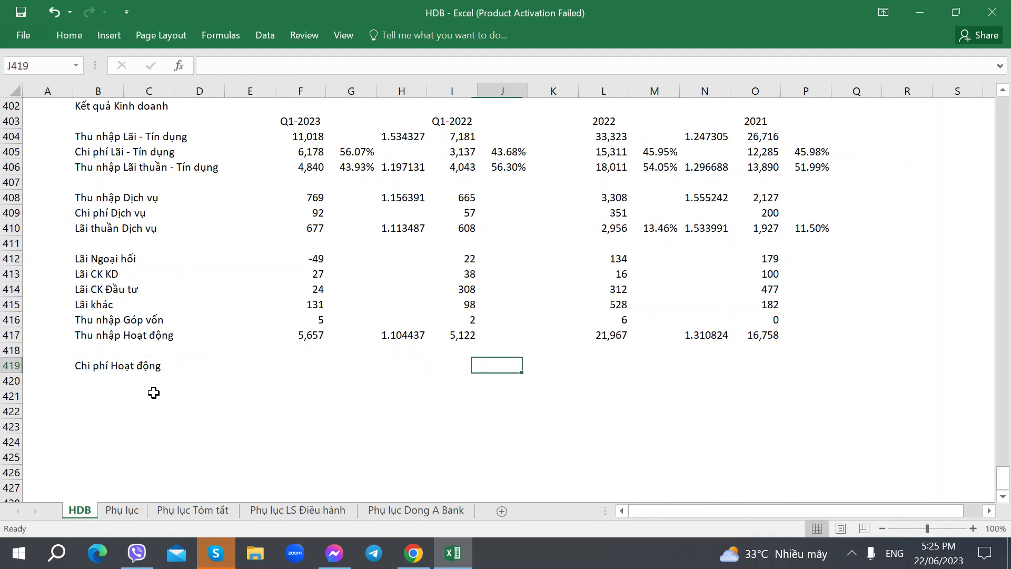
key(alt+Tab)
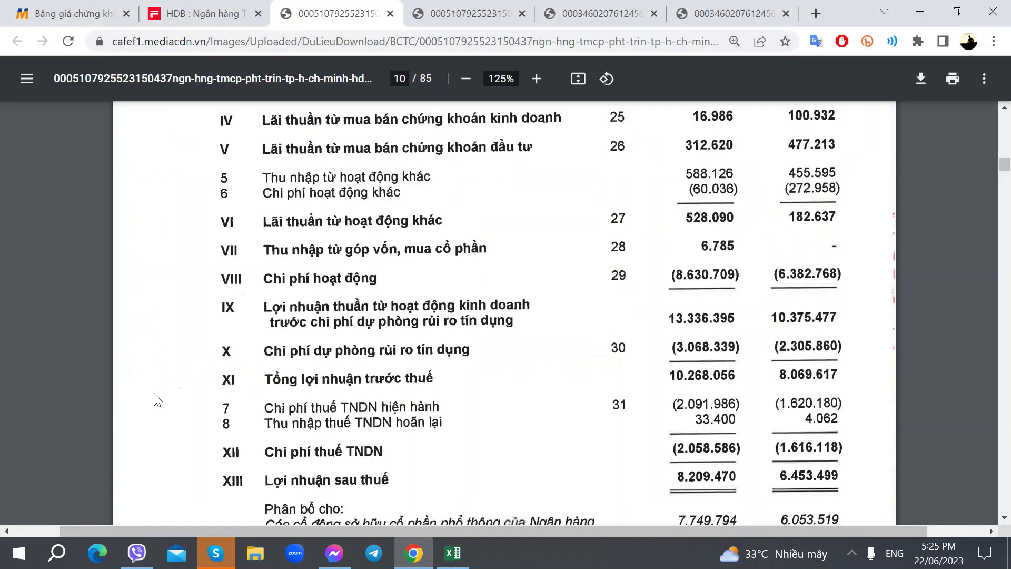
key(alt+Tab)
text(86)
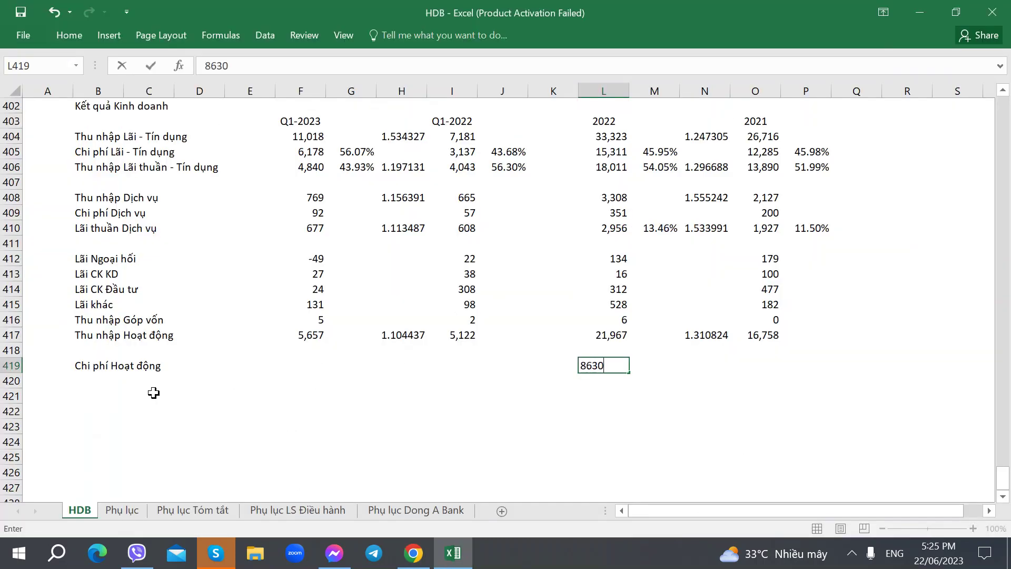
text(30)
key(Right)
Step: Enter the 2021 operating costs of 6,382 from the annual report in O419
key(Right)
key(Right)
key(alt+Tab)
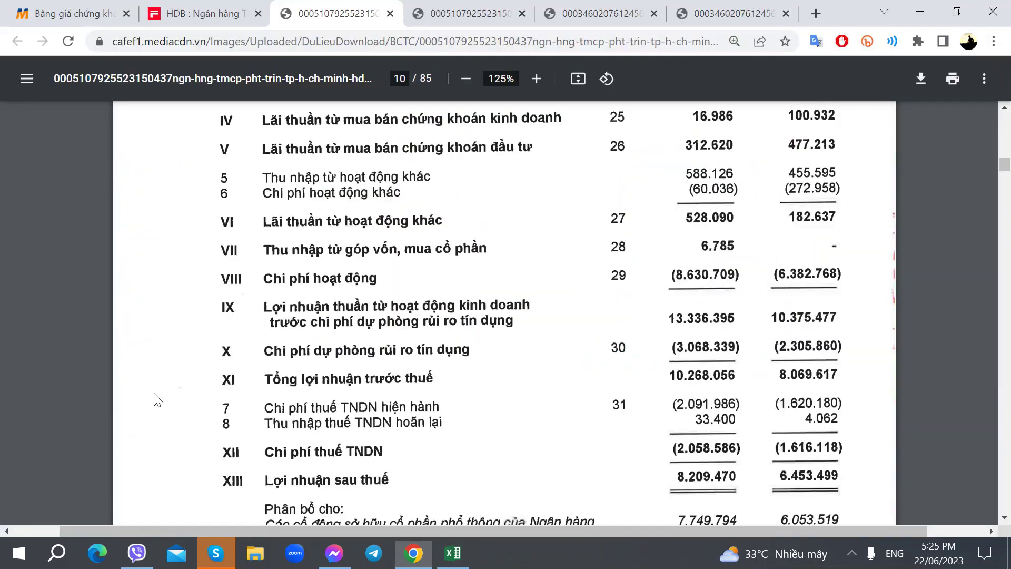
key(alt+Tab)
text(6)
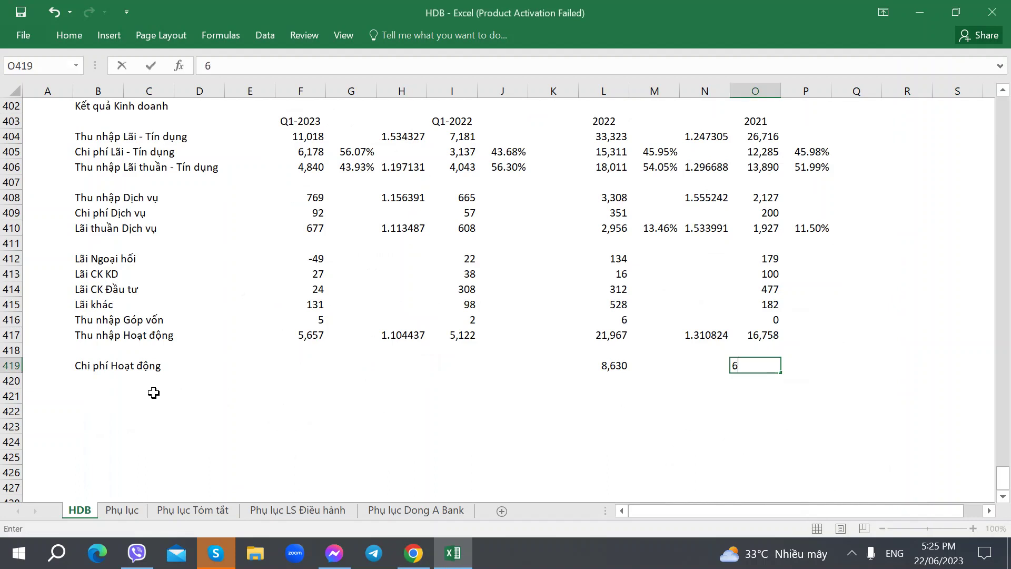
text(,382)
key(ctrl+Return)
Step: Copy the growth formula from N417 to N419 for operating costs and compare it with operating income growth
key(Left)
key(Up)
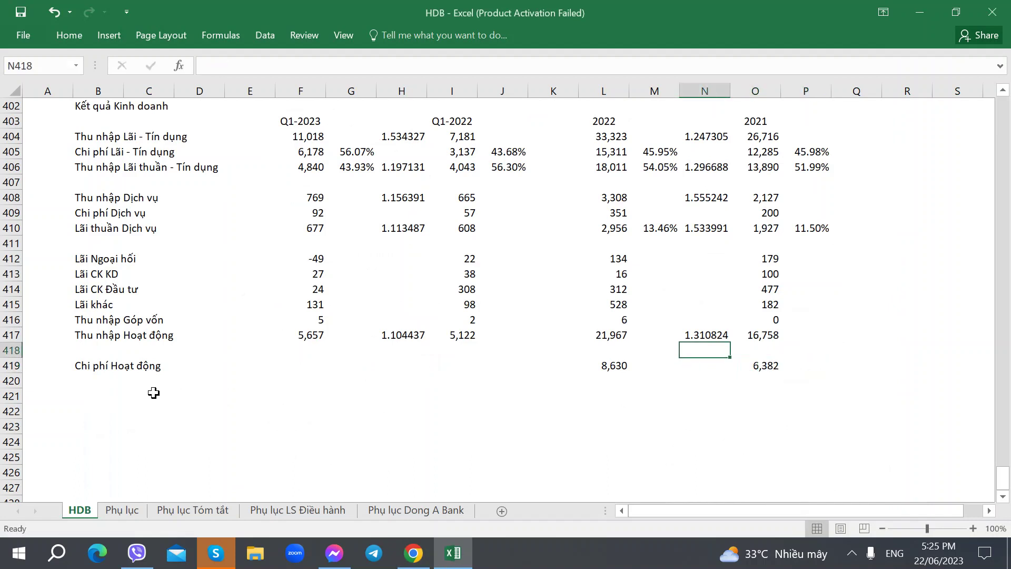
key(Up)
key(ctrl+c)
key(Down)
key(Down)
key(ctrl+v)
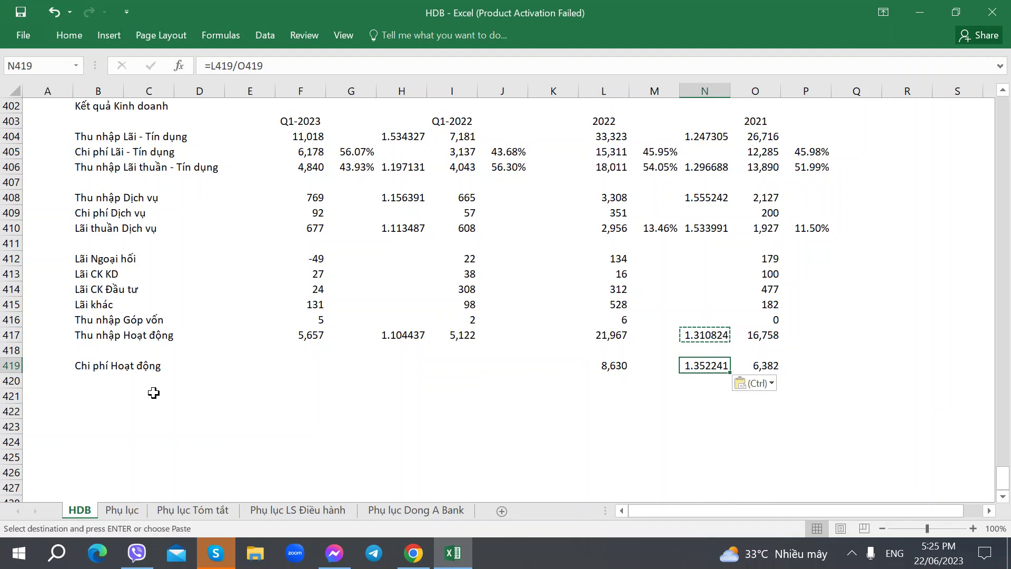
key(Up)
key(Up)
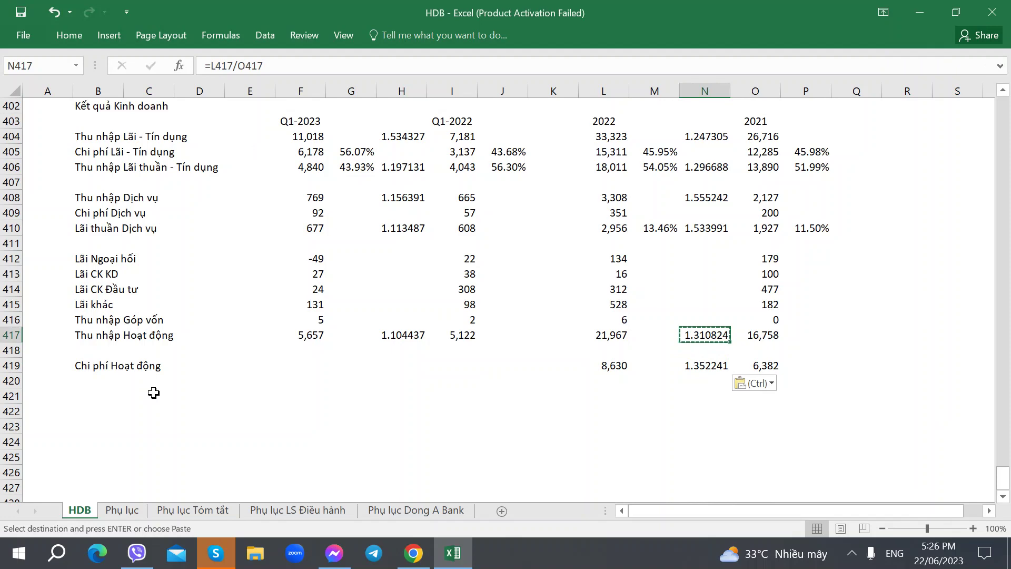
Step: Label B420 "Lãi thuần" for the report's net profit before credit risk provisions
key(Down)
key(Left)
key(Left)
key(Down)
key(Down)
key(Left)
key(Left)
key(Left)
key(Left)
key(Left)
key(Left)
key(Left)
key(Left)
key(Left)
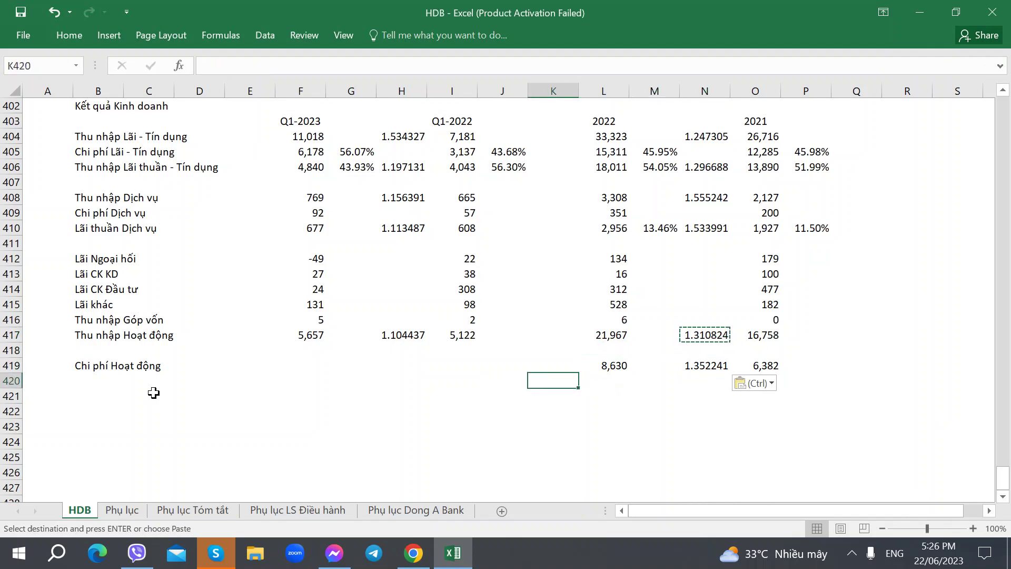
key(Left)
key(alt+Tab)
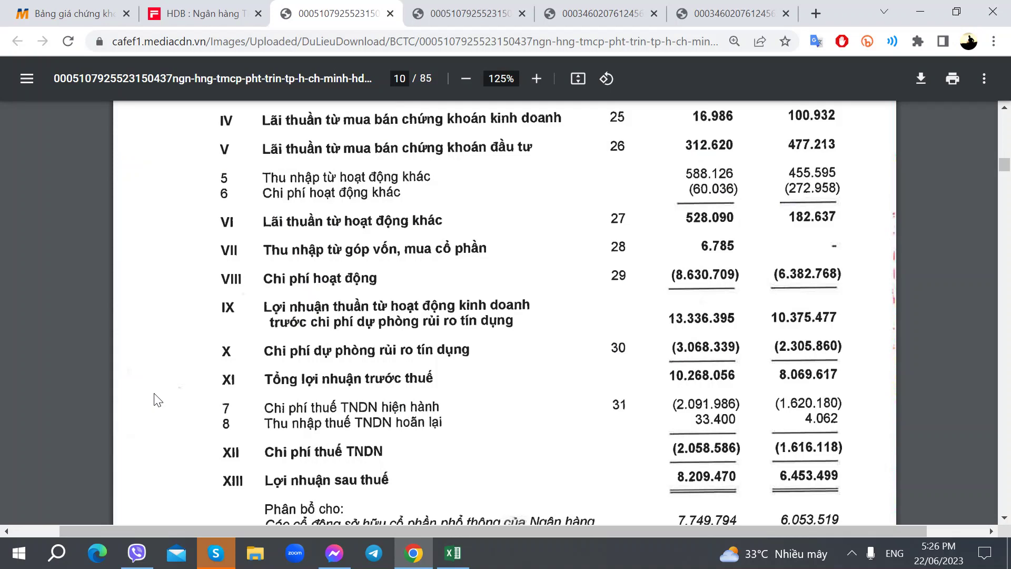
key(alt+Tab)
text(Lãi )
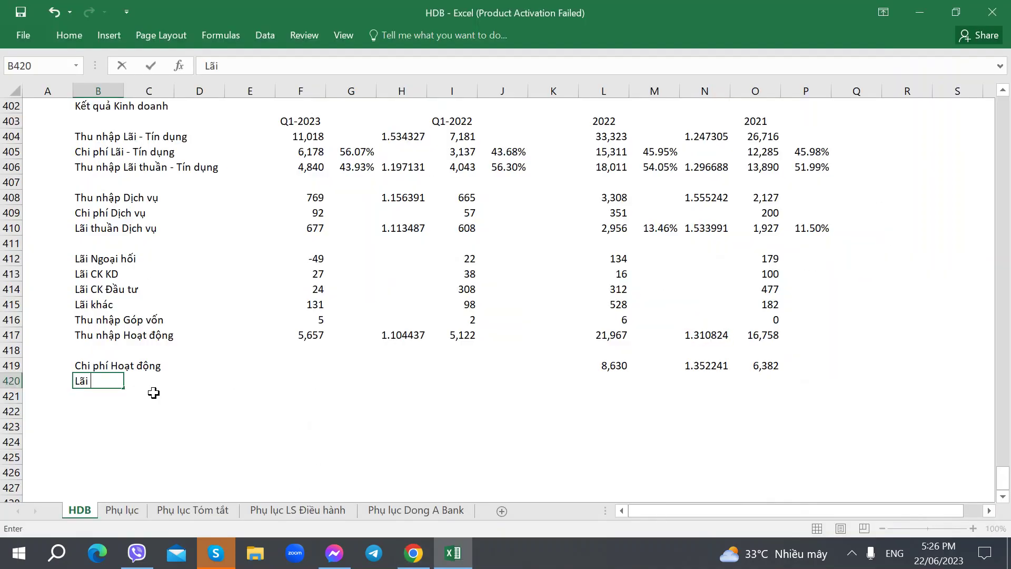
text(thuần)
key(alt+Tab)
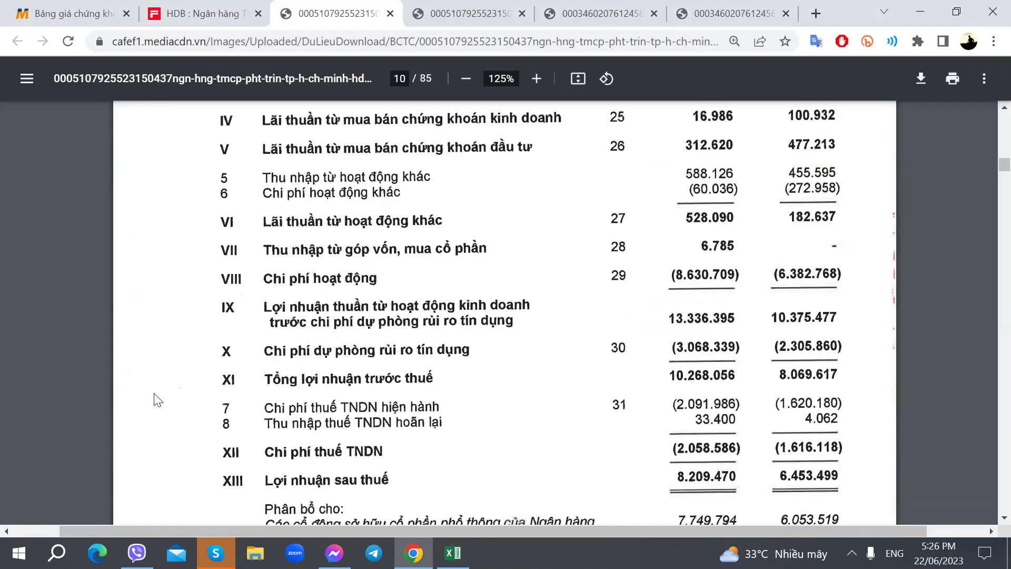
key(alt+Tab)
key(alt+Tab)
key(alt+Tab)
key(Right)
Step: Enter the 2022 net profit before provisions of 13,336 in L420
key(Right)
key(Right)
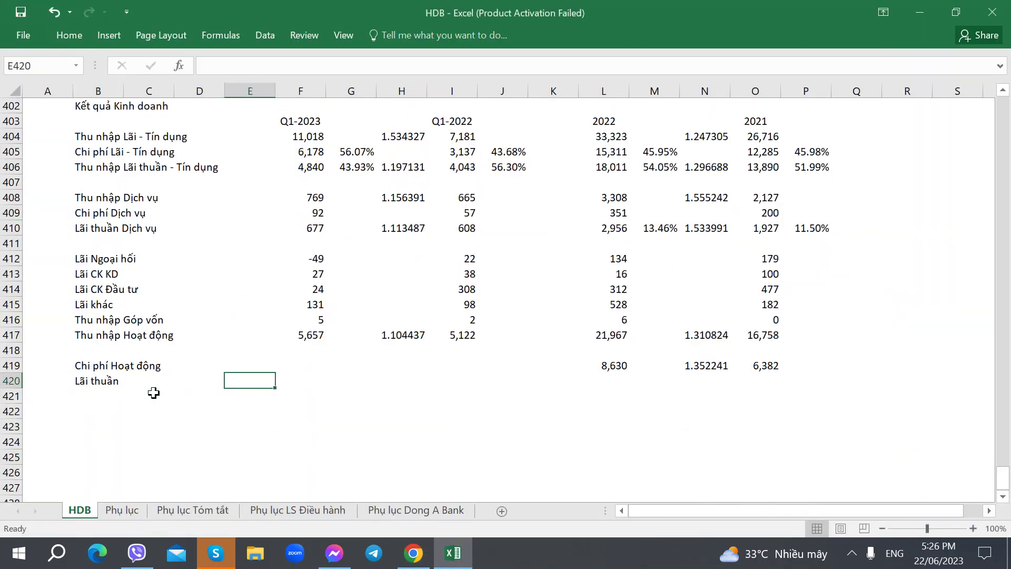
key(Right)
key(Right)
key(Right)
key(Right)
key(Right)
key(Right)
key(Right)
key(Right)
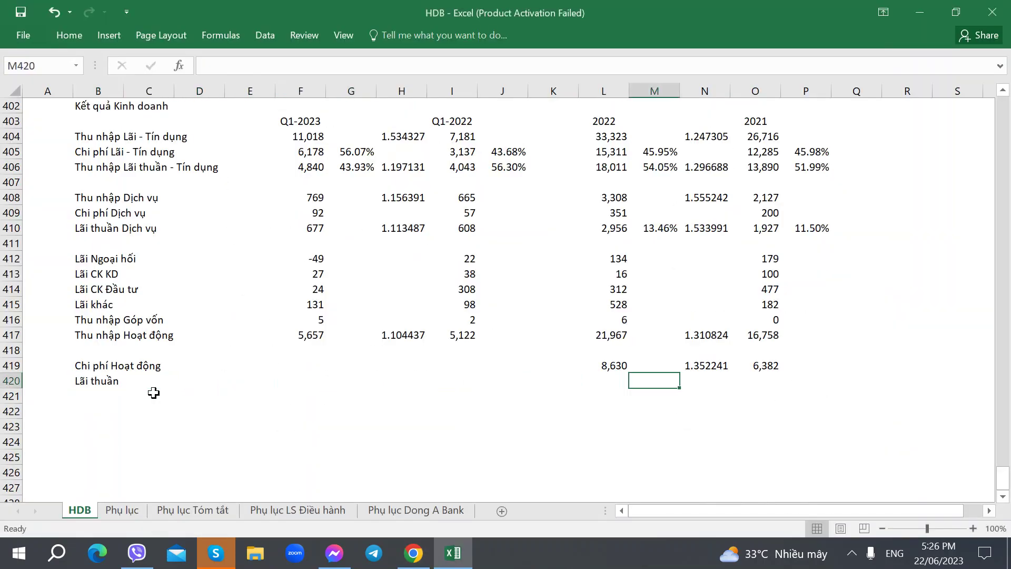
key(Left)
key(alt+Tab)
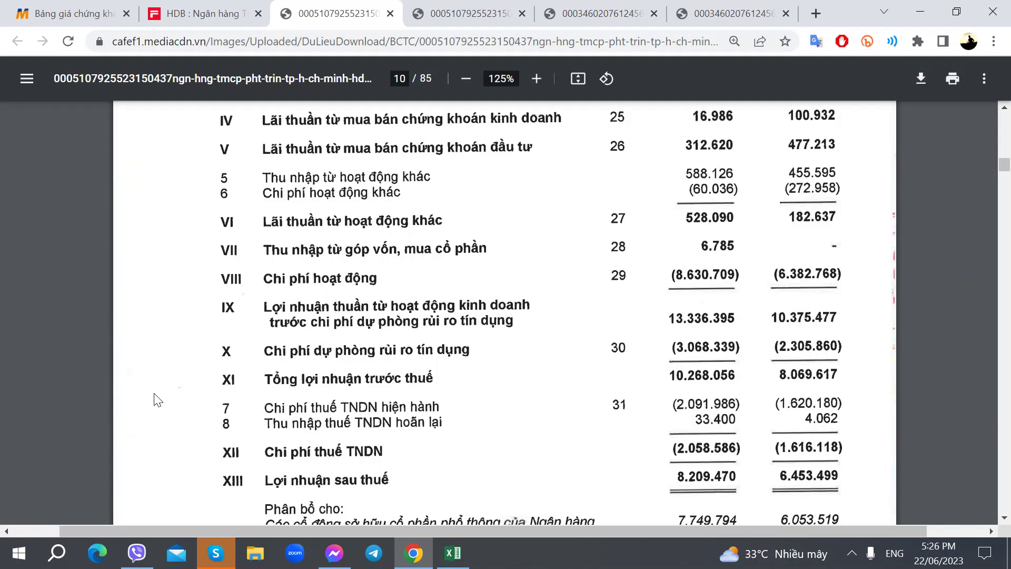
key(alt+Tab)
text(13)
key(alt+Tab)
key(alt+Tab)
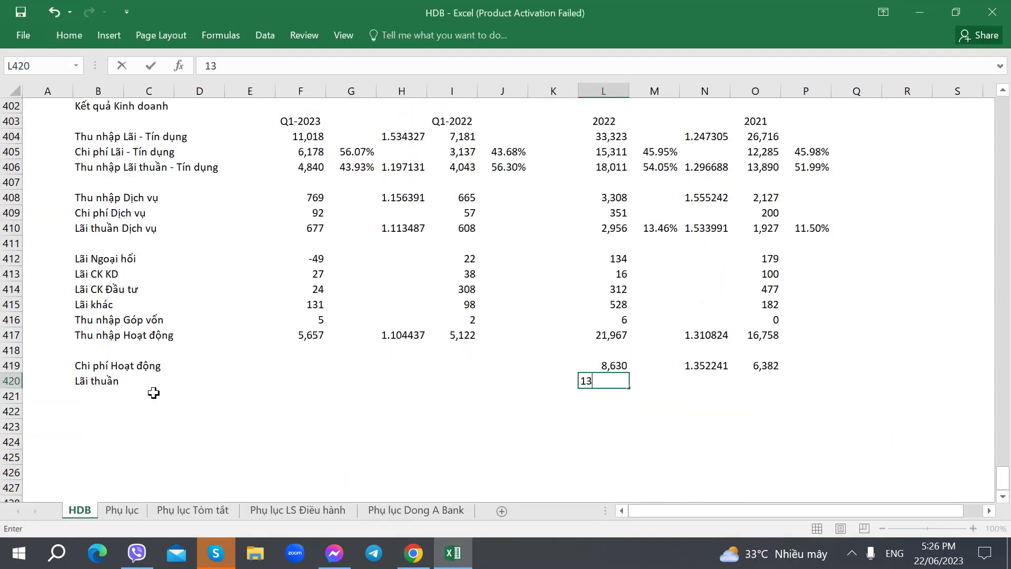
text(336)
key(Right)
Step: Enter the 2021 net profit before provisions of 10,375 in O420
key(Right)
key(Right)
key(alt+Tab)
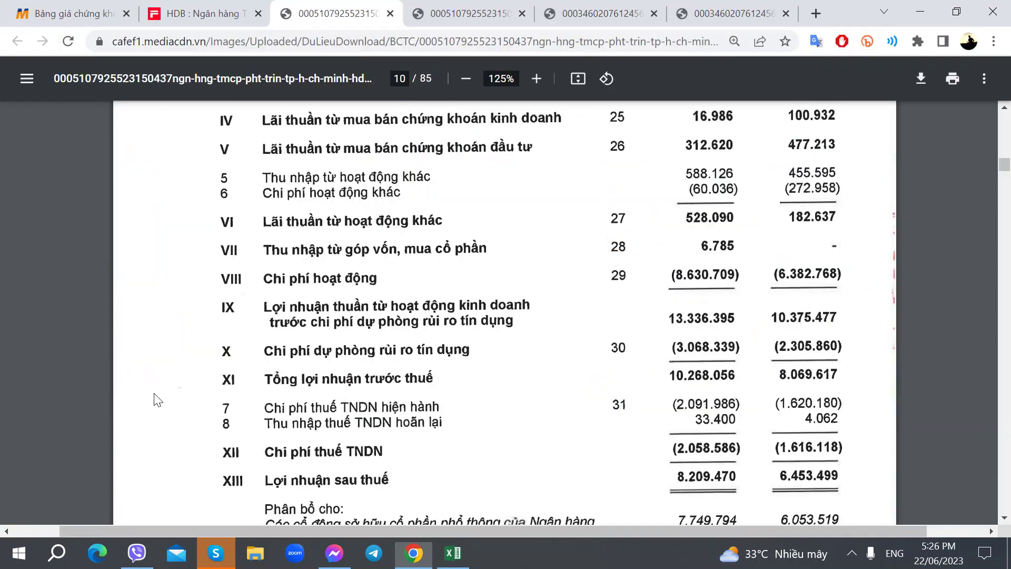
key(alt+Tab)
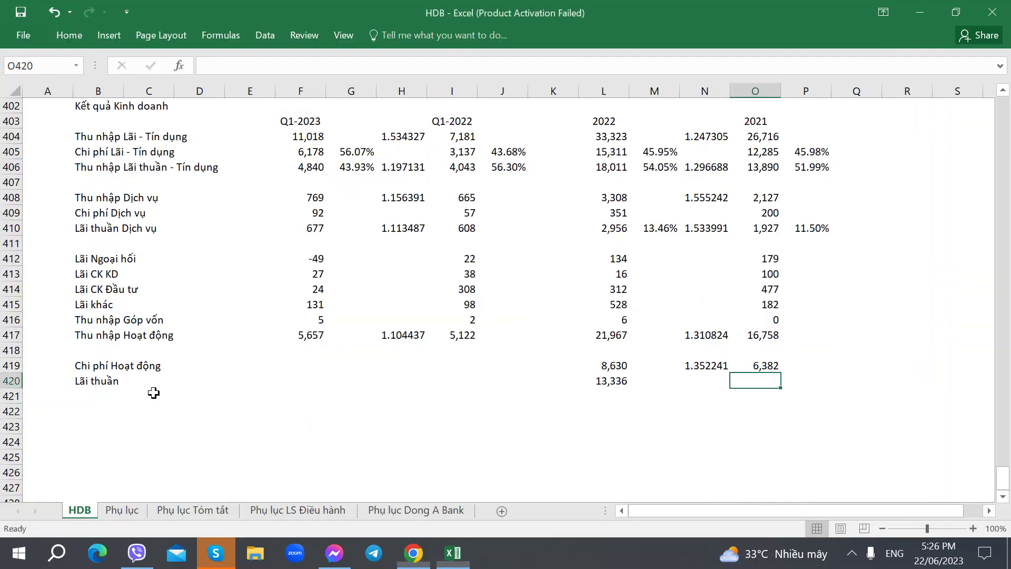
text(10,375)
key(ctrl+Return)
Step: Calculate 2022 operating costs as a share of operating income in M419 with =L419/L417
key(Left)
key(Left)
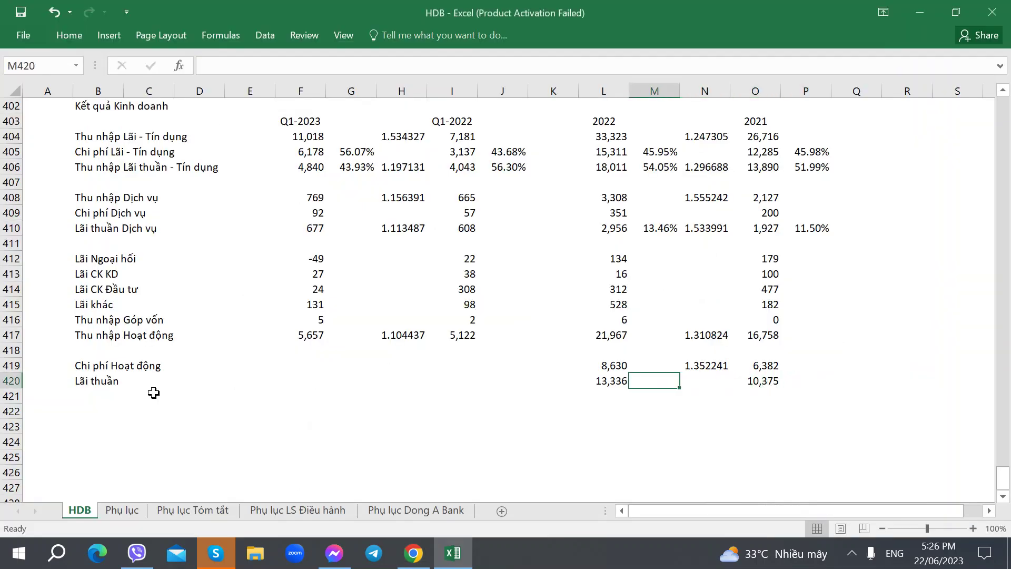
key(Up)
text(=)
key(Left)
text(/)
key(Left)
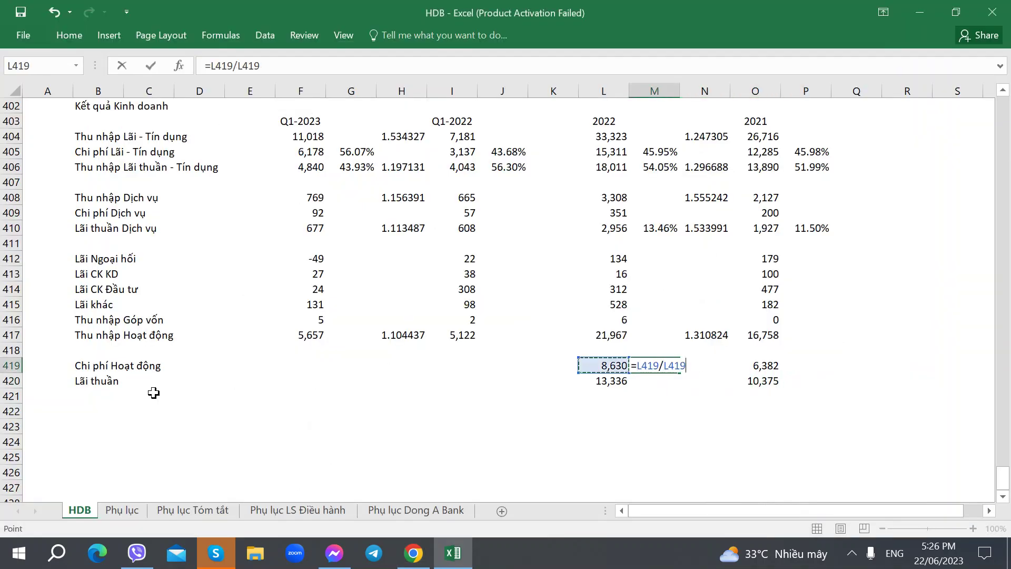
key(Up)
key(Up)
key(Up)
key(Down)
key(ctrl+Return)
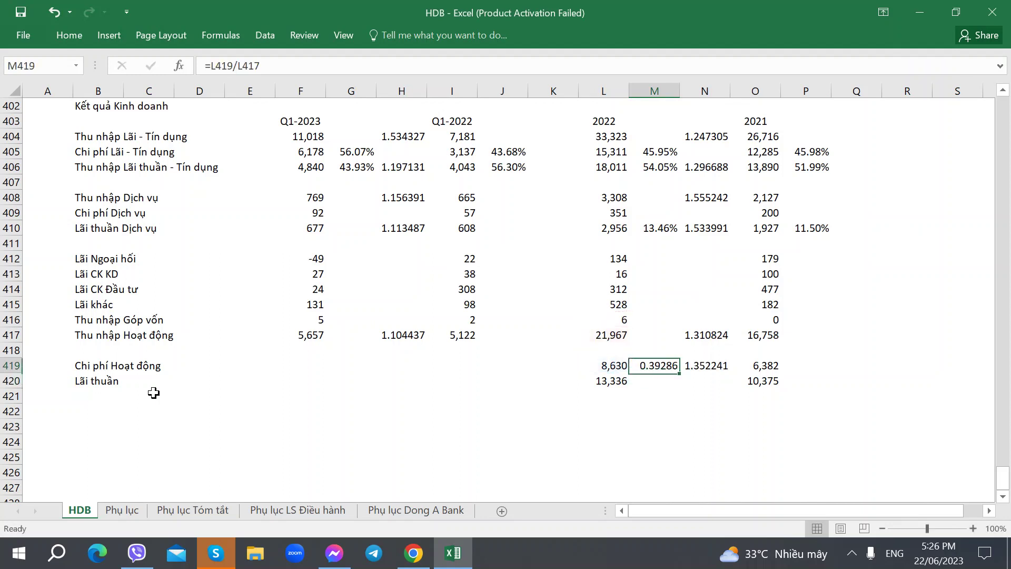
click(658, 229)
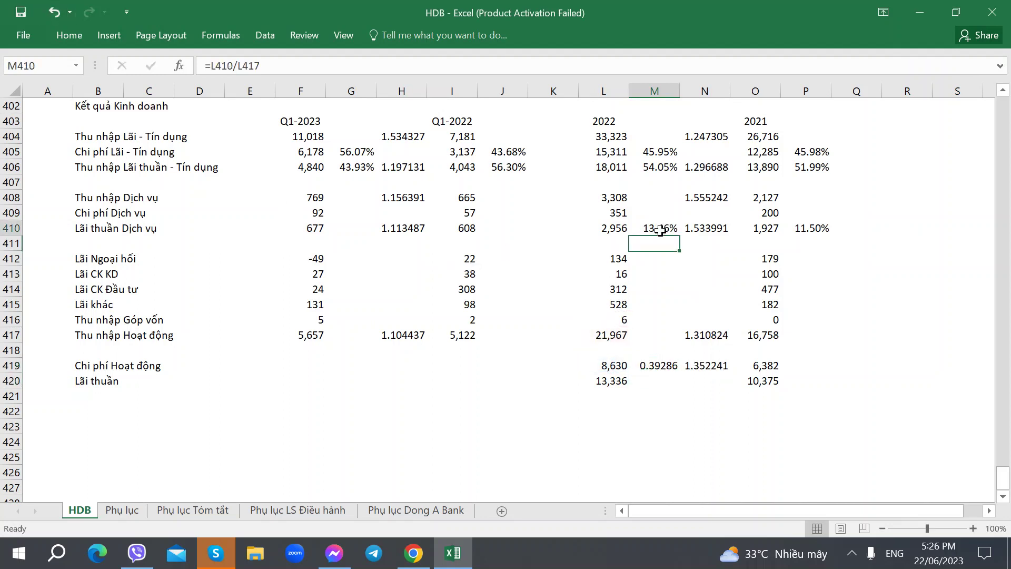
Step: Apply M410's percentage format to M419 and lock its divisor row so the formula is =L419/L$417
key(ctrl+c)
right_click(660, 365)
click(745, 87)
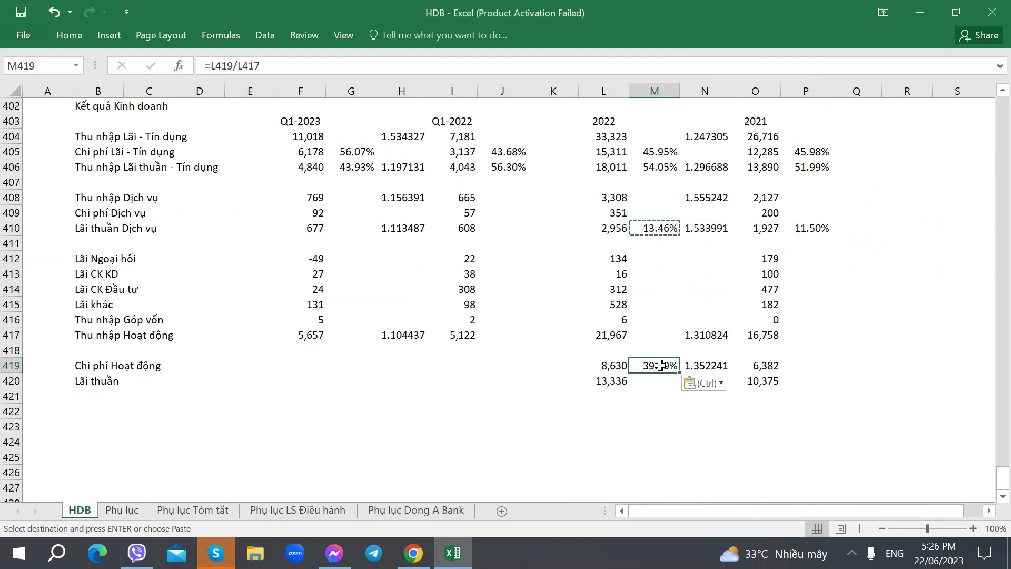
click(241, 70)
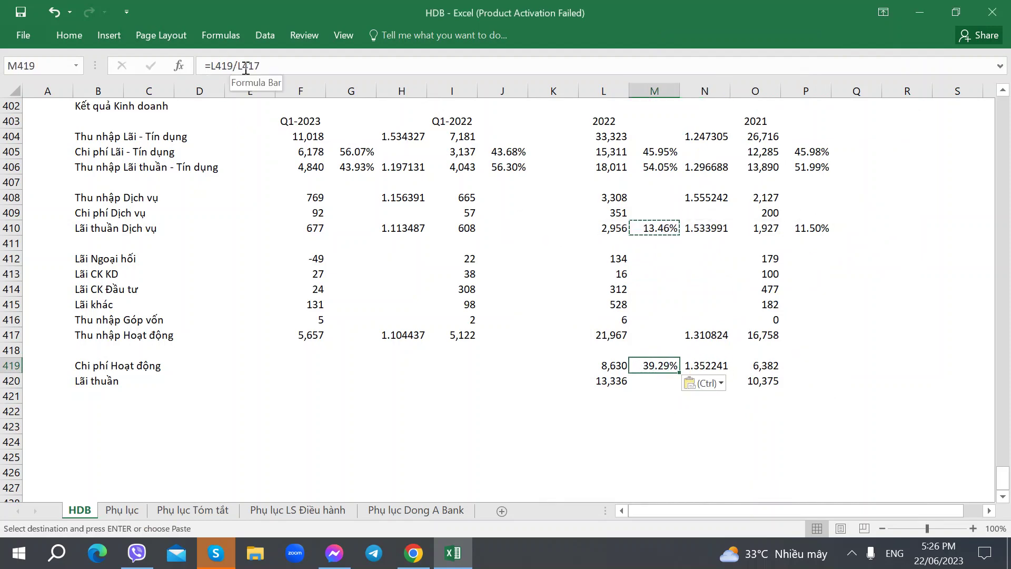
text($)
key(Return)
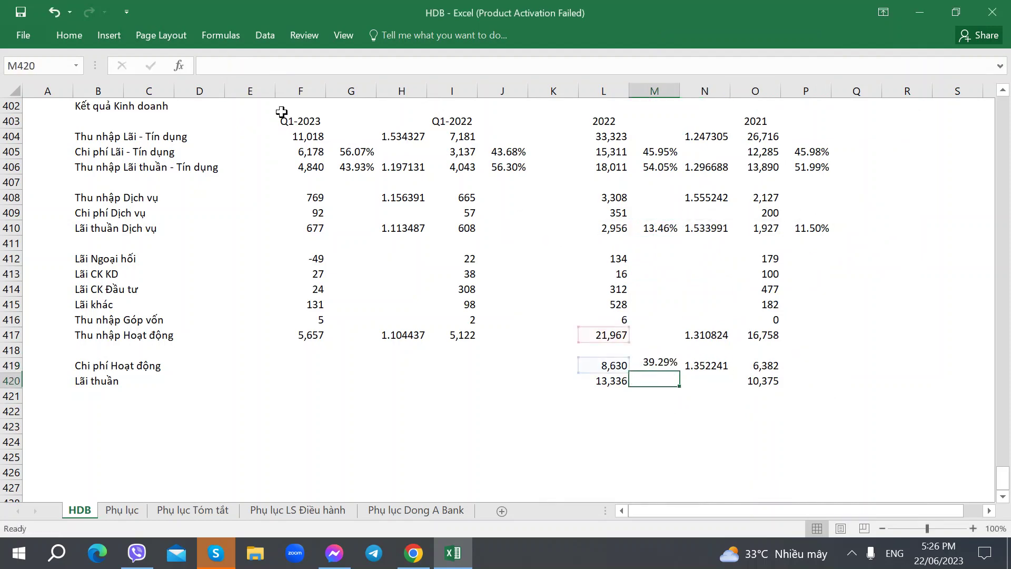
Step: Copy the 2022 share formula from M419 to M420 for net profit as a share of operating income
key(Up)
key(ctrl+c)
key(Down)
key(ctrl+v)
key(Down)
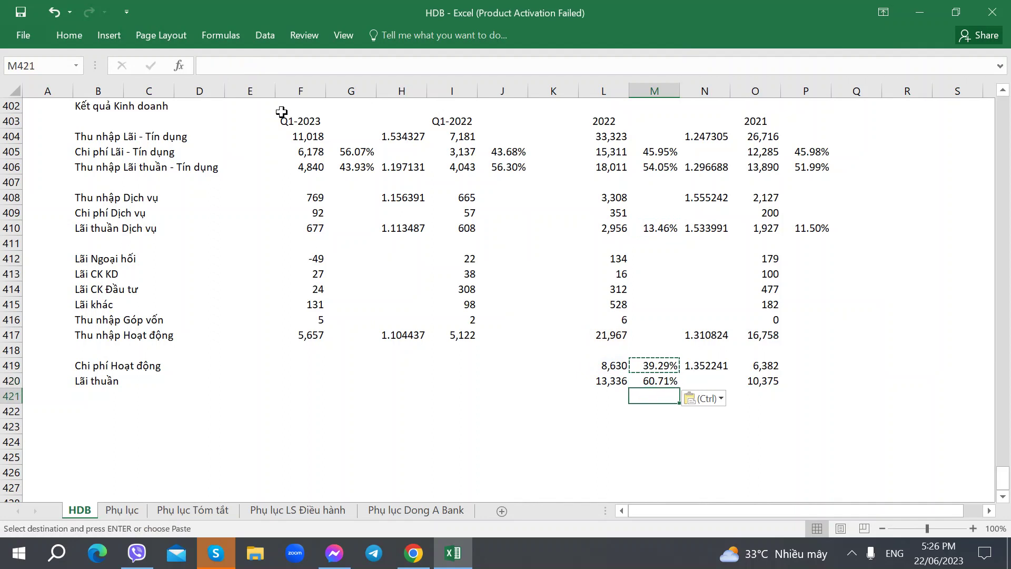
Step: Copy the share formulas in M419:M420 to P419:P420 for the 2021 operating costs and net profit
key(Up)
key(shift+Up)
key(ctrl+c)
key(Right)
key(Right)
key(Right)
key(ctrl+v)
key(Down)
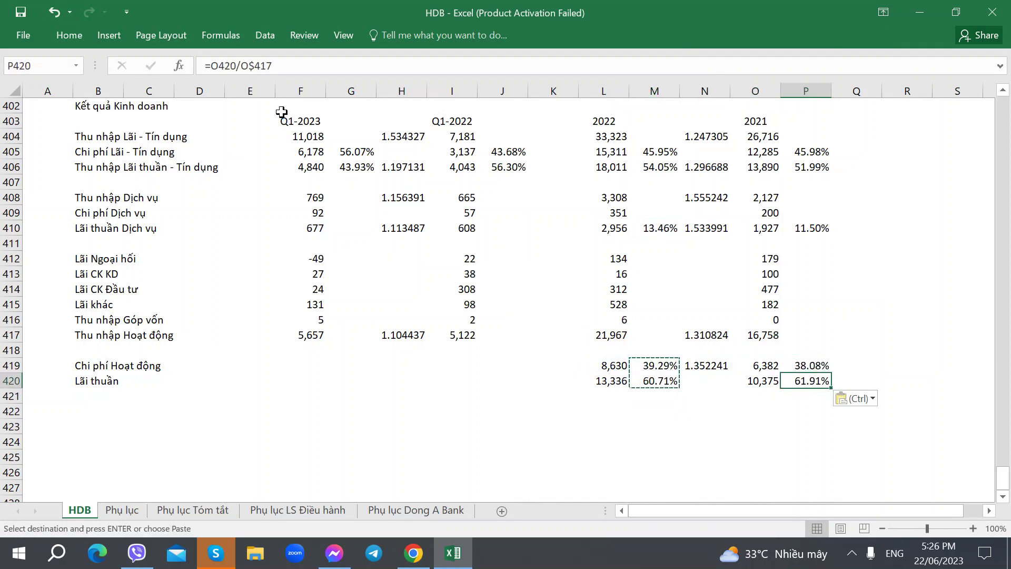
Step: Compare the 2022 and 2021 shares of operating costs and net profit, and the operating cost growth ratio in N419
key(Down)
key(Up)
key(Up)
key(Down)
key(Left)
key(Left)
key(Left)
key(Up)
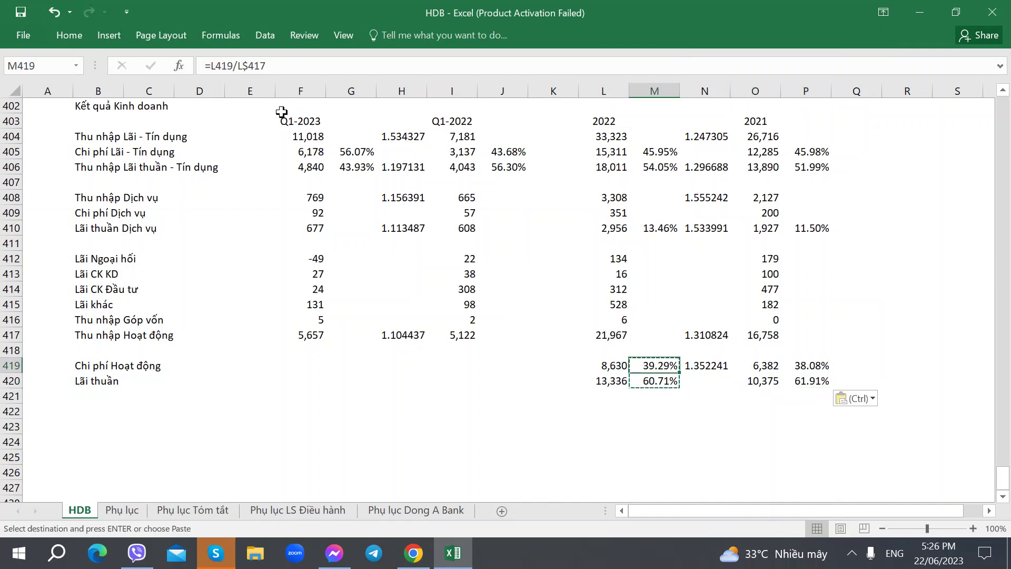
key(Right)
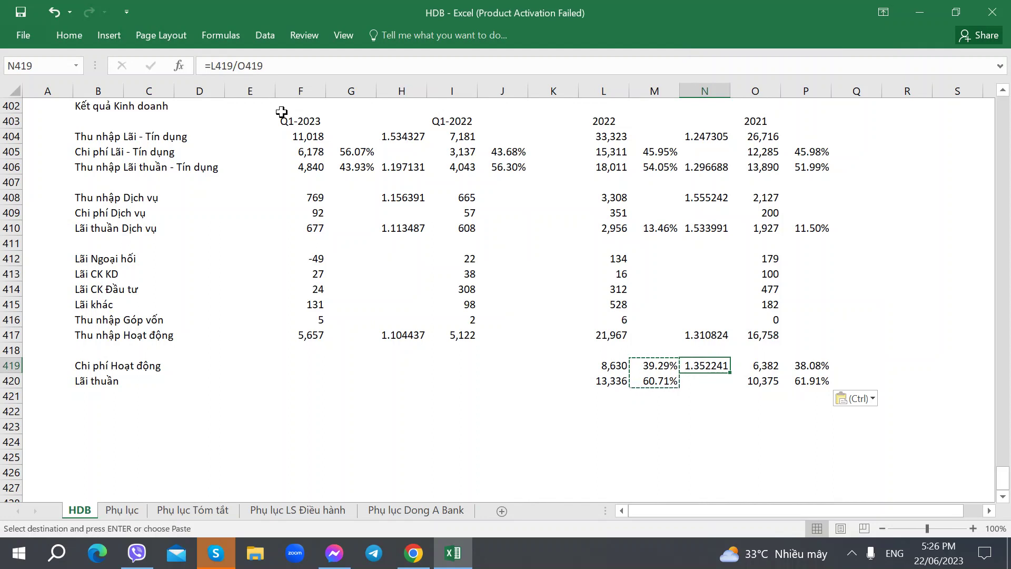
key(Down)
key(Down)
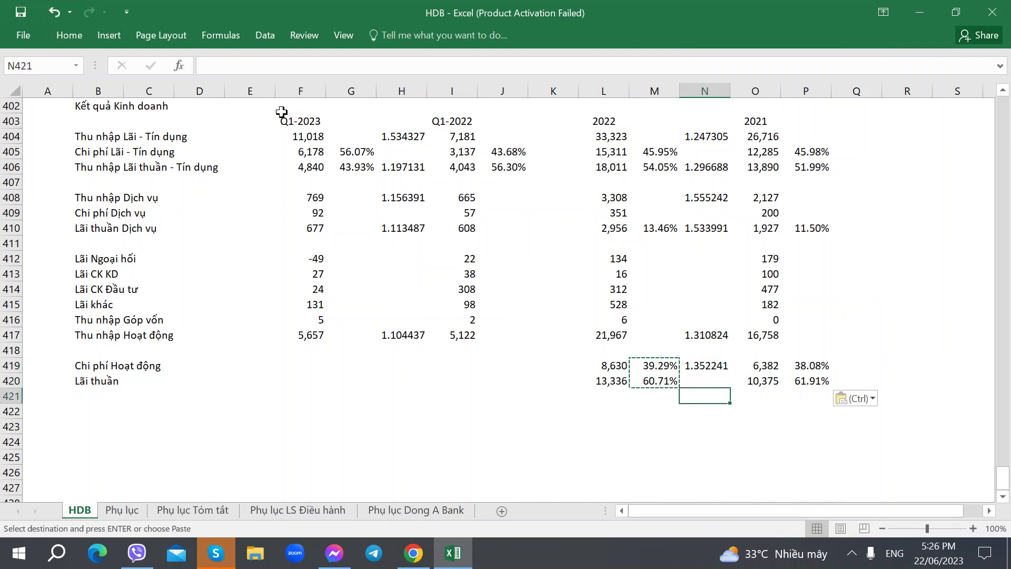
Step: Copy the growth formula from N419 to N420 to compute net profit growth as =L420/O420
key(Left)
key(Up)
key(Right)
key(Up)
key(ctrl+c)
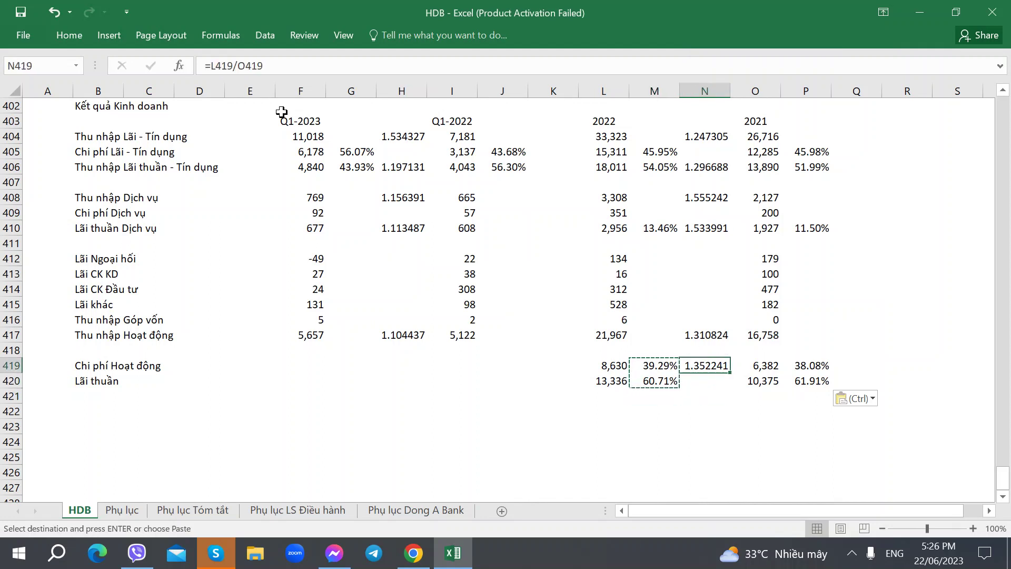
key(Down)
key(ctrl+v)
key(Down)
key(Up)
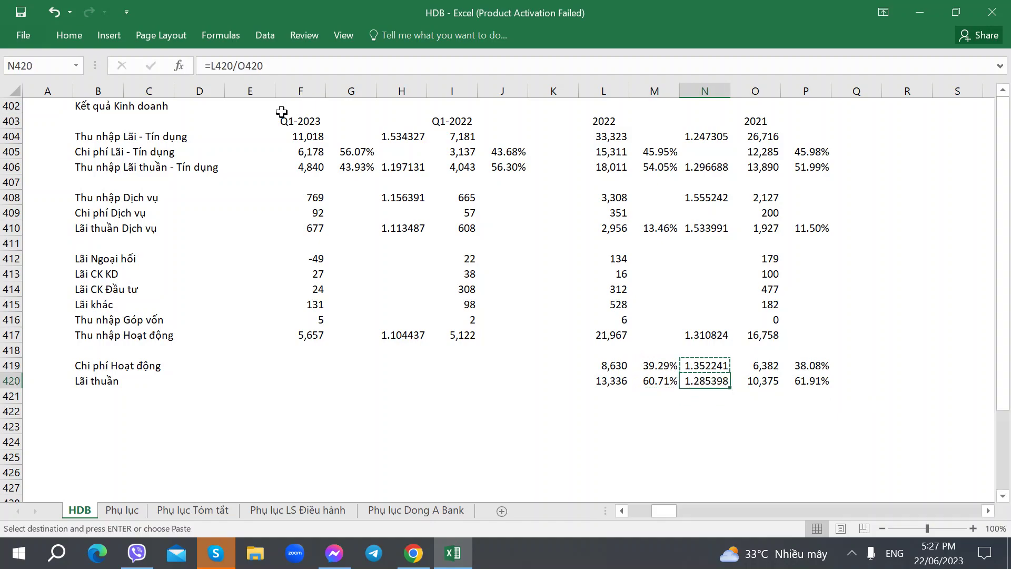
Step: On the Phụ lục sheet, compare HDB's 2022 growth in operating income, operating costs and net profit with the sector totals
key(ctrl+Page_Down)
key(Right)
key(Right)
key(Right)
key(Right)
key(Right)
key(Right)
key(Right)
key(Right)
key(Right)
key(Right)
key(Right)
key(Right)
key(Right)
key(Right)
key(Right)
key(Right)
key(Right)
key(Right)
key(Right)
key(Right)
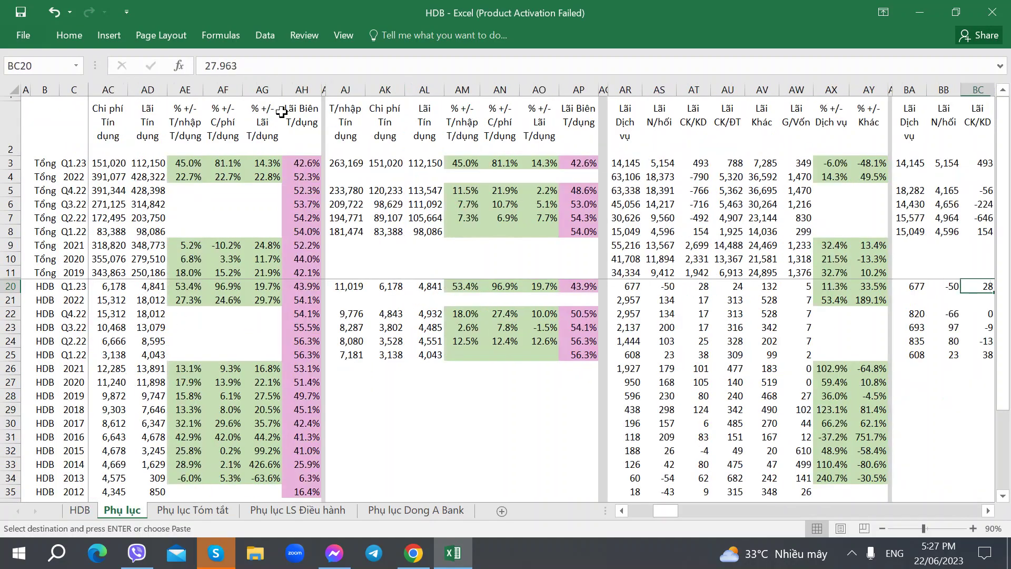
key(Right)
key(Right)
key(Right)
key(Right)
key(Right)
key(Right)
key(Right)
key(Right)
key(Right)
key(Right)
key(Right)
key(Right)
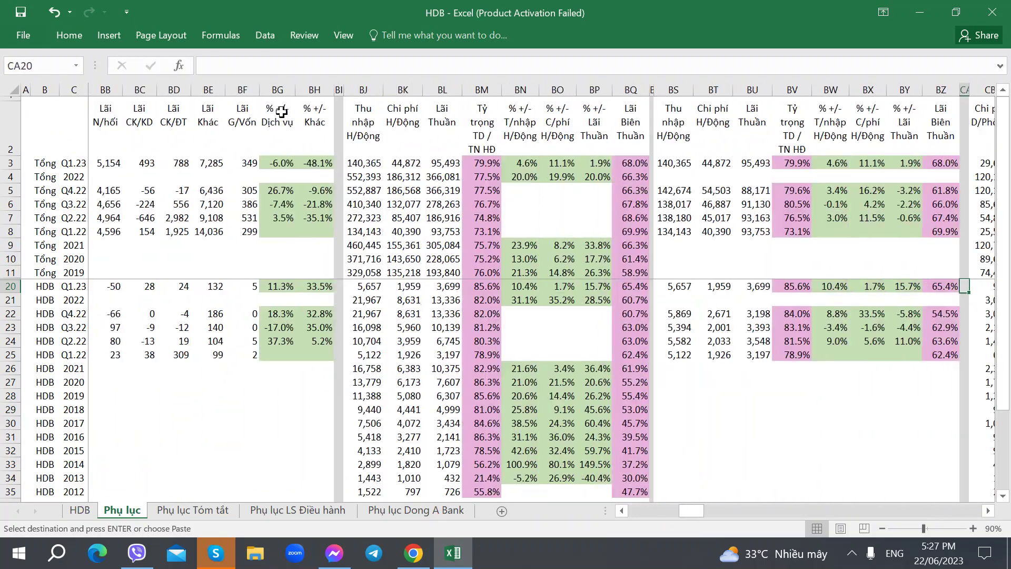
key(Left)
key(Left)
key(Left)
key(Left)
key(Left)
key(Left)
key(Left)
key(Left)
key(Left)
key(Left)
key(Left)
key(Left)
key(Left)
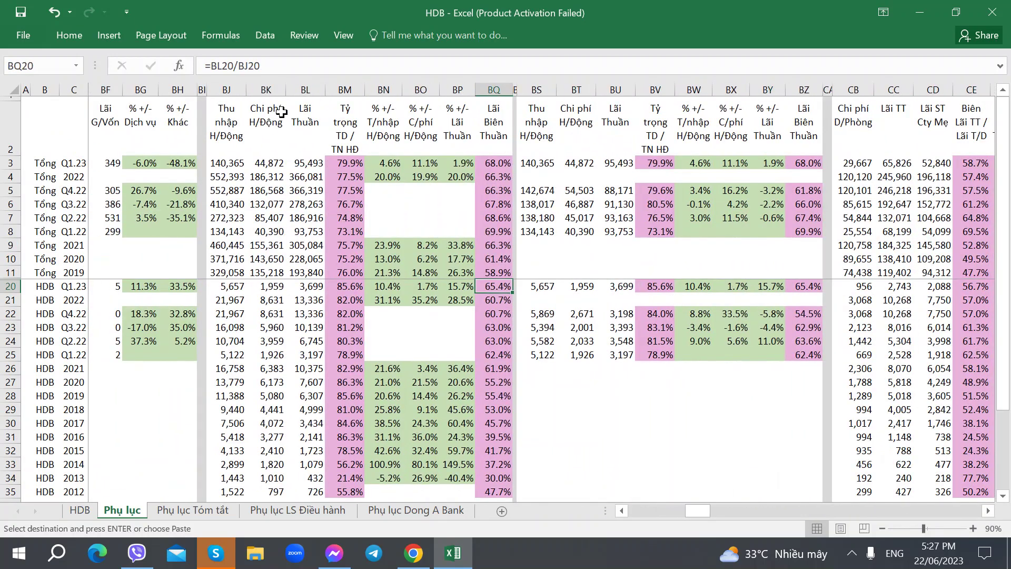
click(447, 305)
click(373, 299)
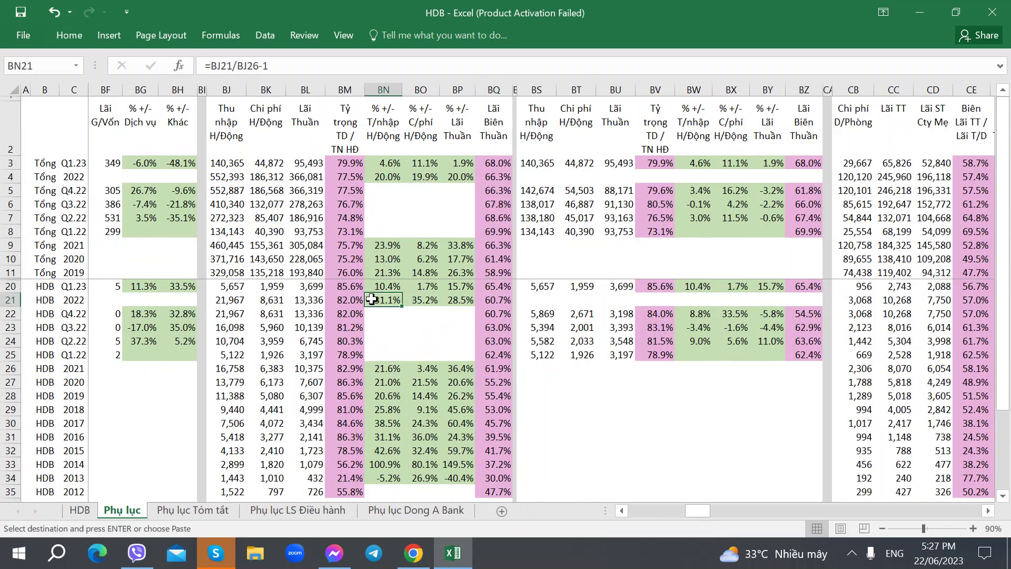
click(382, 179)
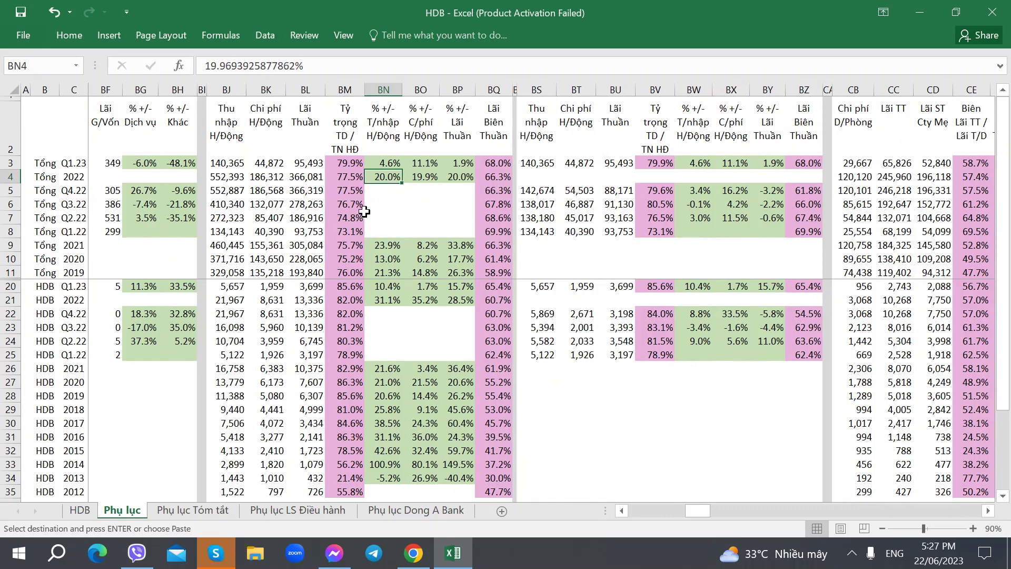
click(415, 300)
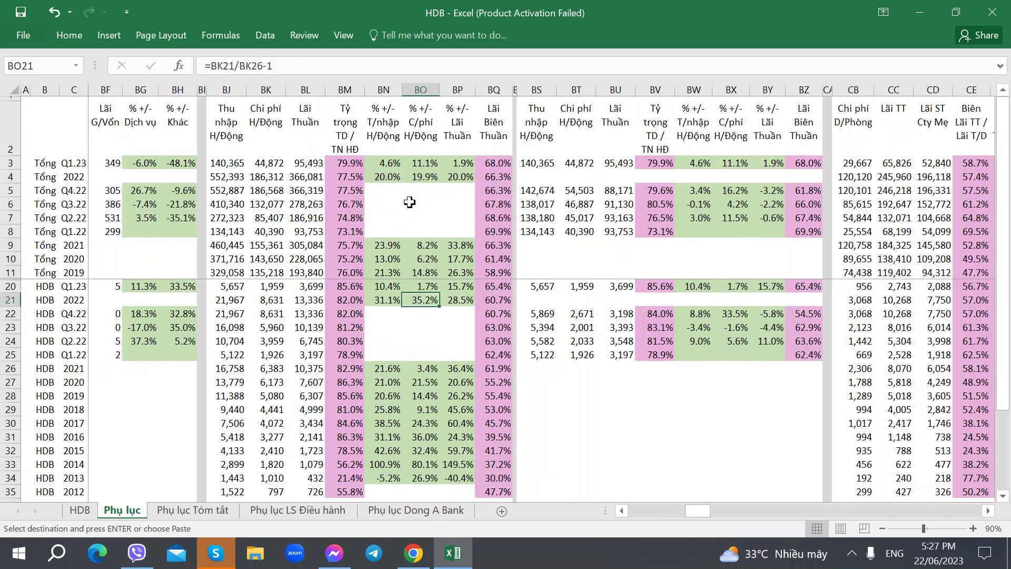
click(401, 178)
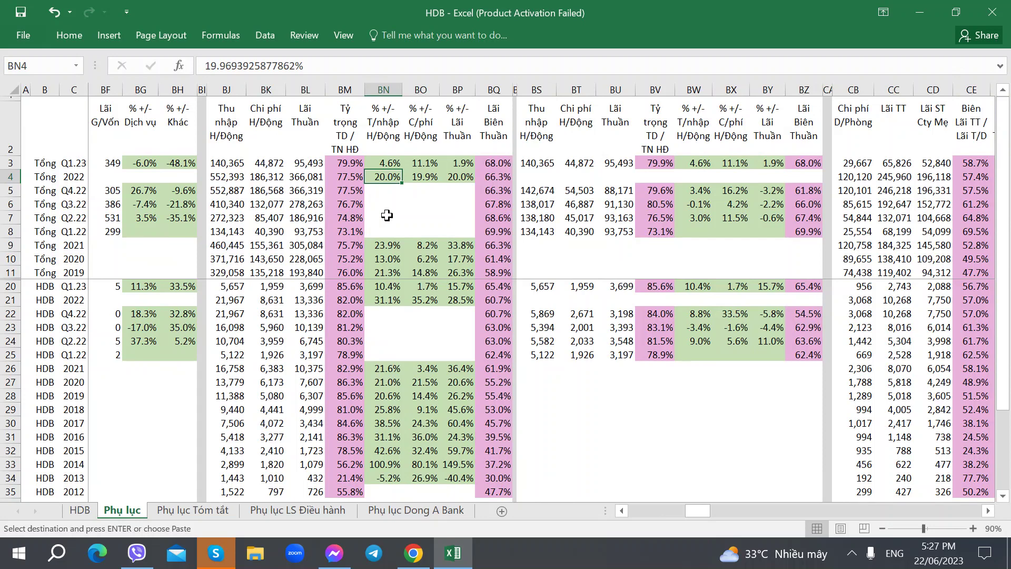
click(450, 299)
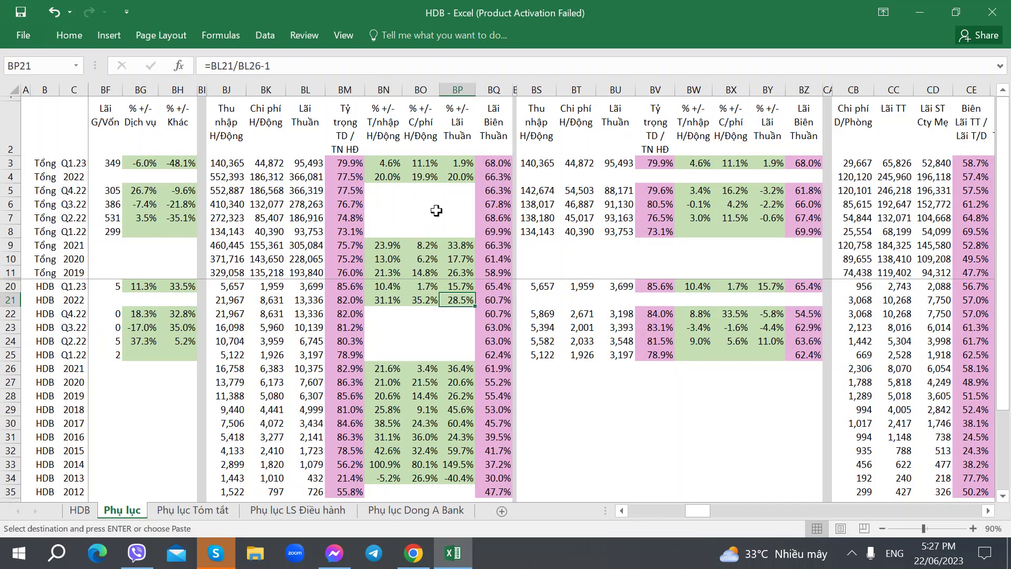
click(450, 178)
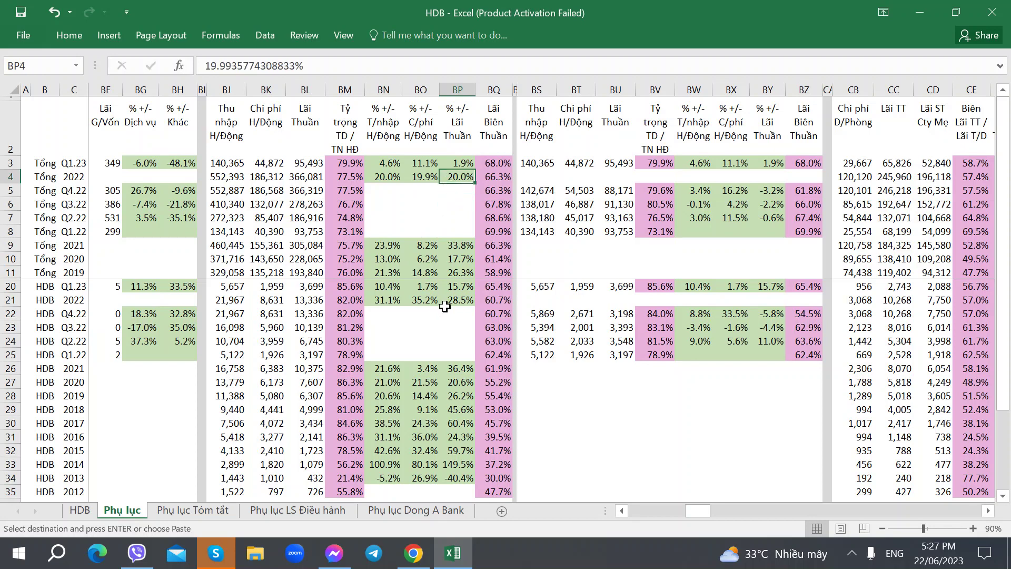
Step: Compare HDB's Q1.23 net profit growth with the sector total for the same quarter
click(457, 288)
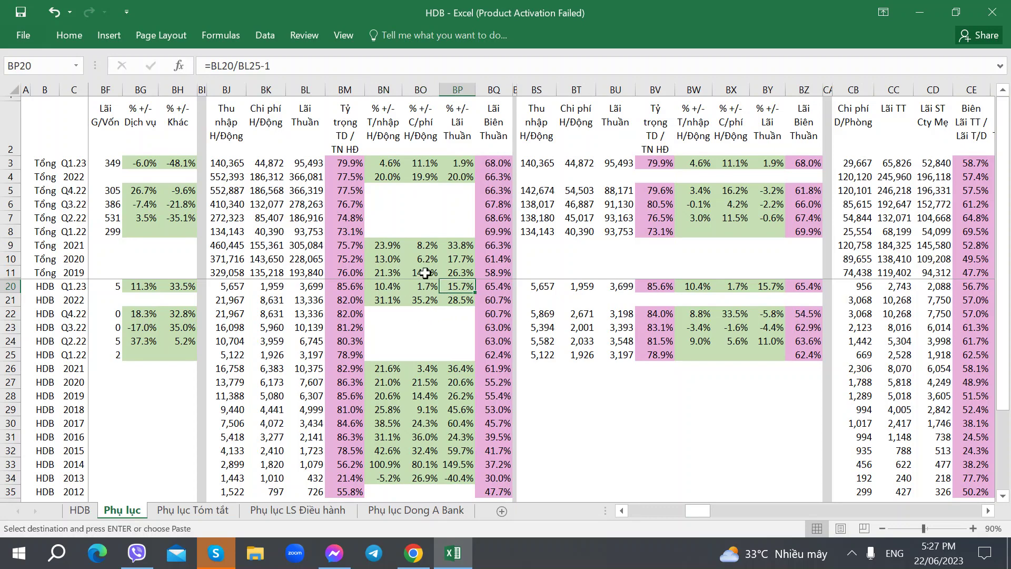
click(454, 166)
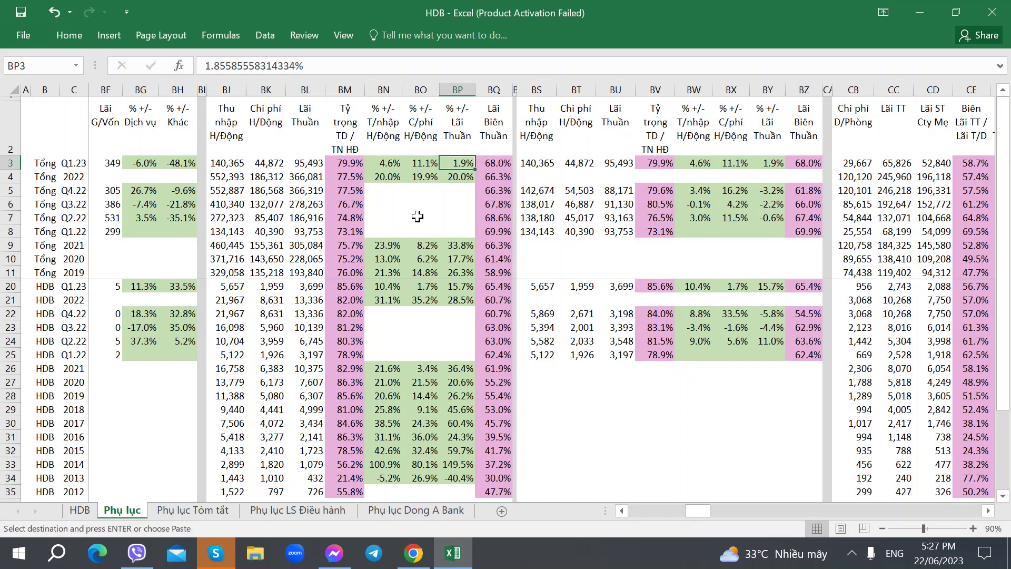
Step: Return to the HDB sheet's 2022 net profit, and switch to Chrome to examine note 29's operating cost breakdown in the 2022 report
key(ctrl+Page_Up)
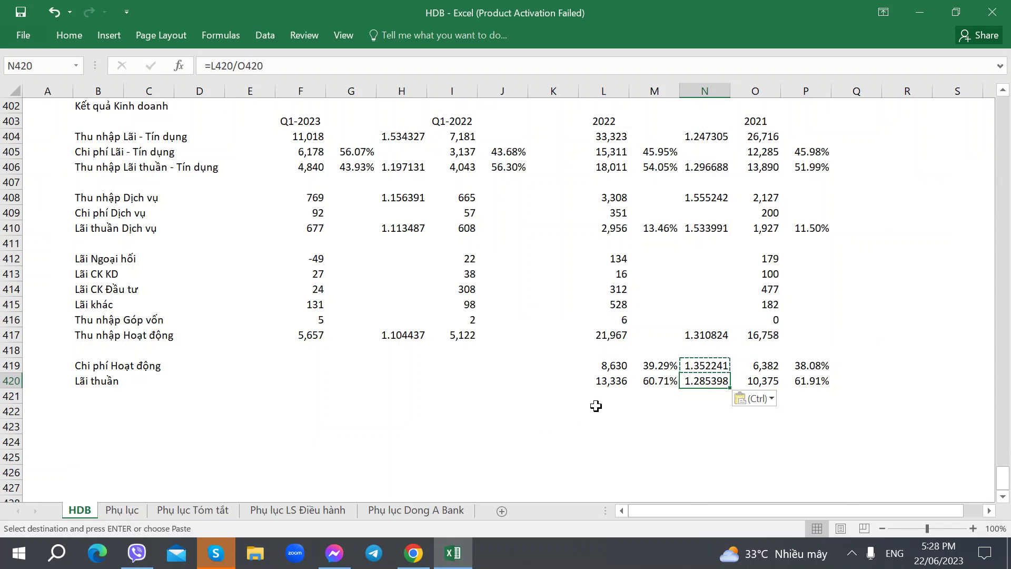
click(602, 382)
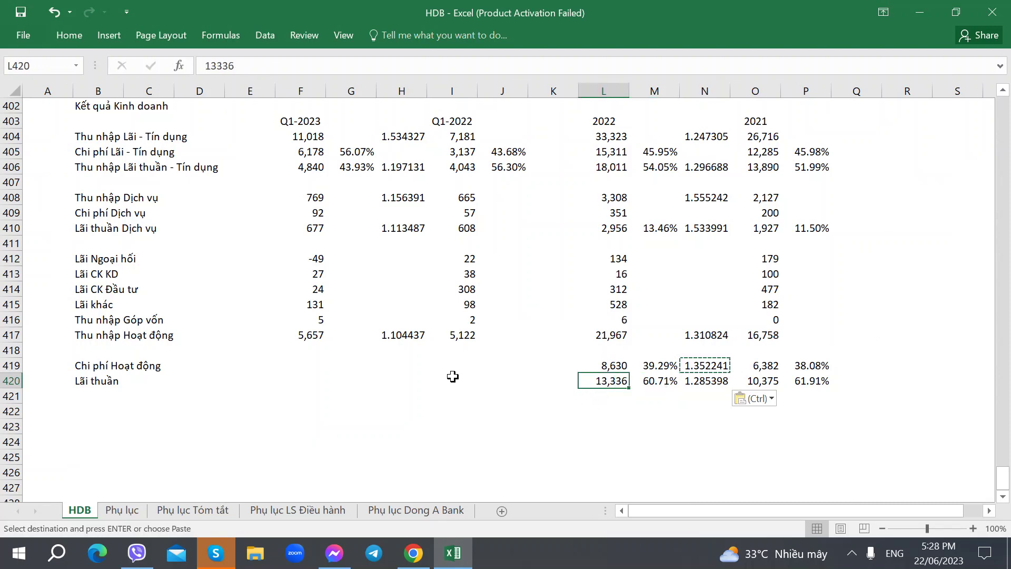
key(alt+Tab)
click(468, 8)
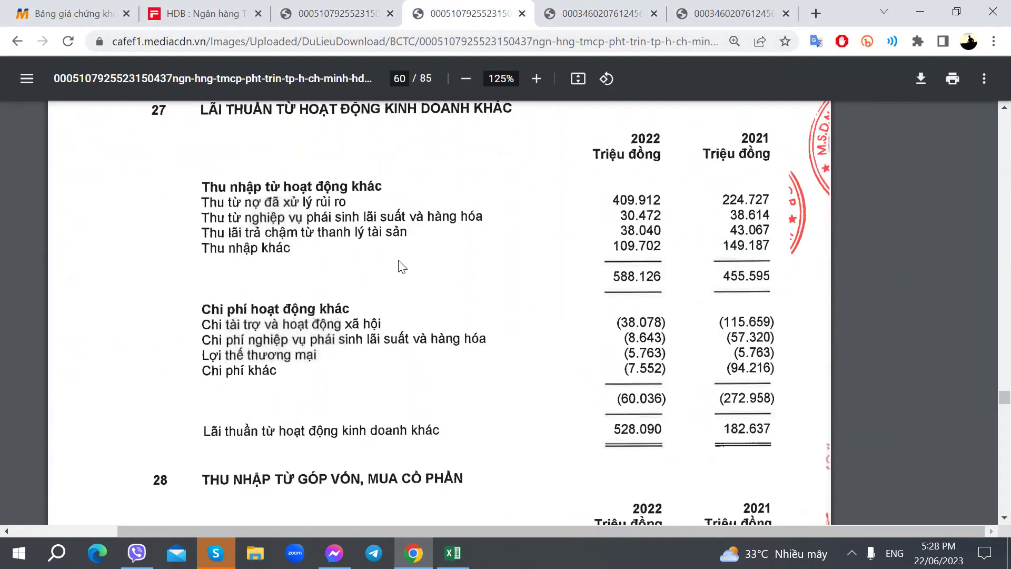
scroll(374, 290, down, 2)
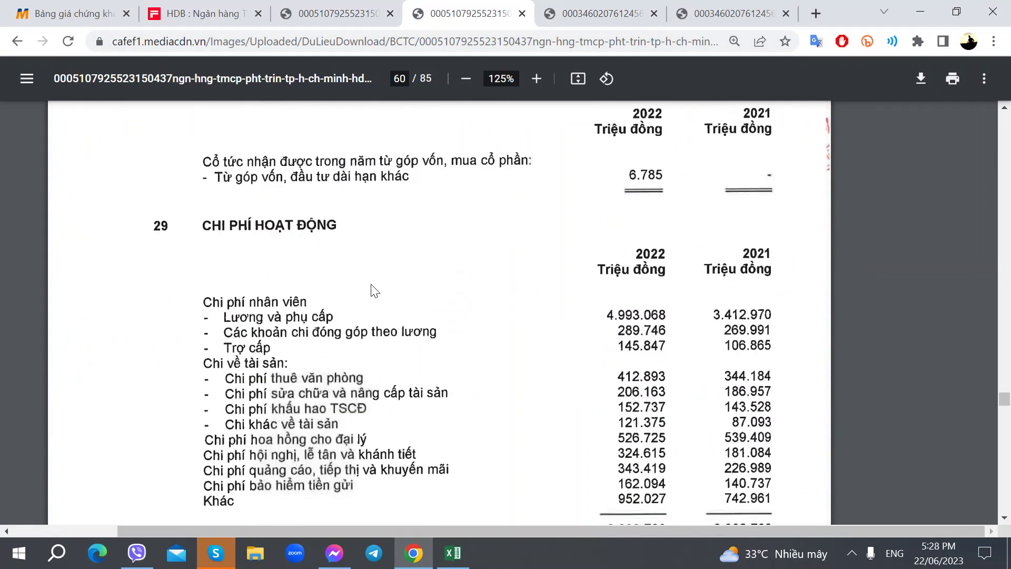
scroll(374, 291, down, 2)
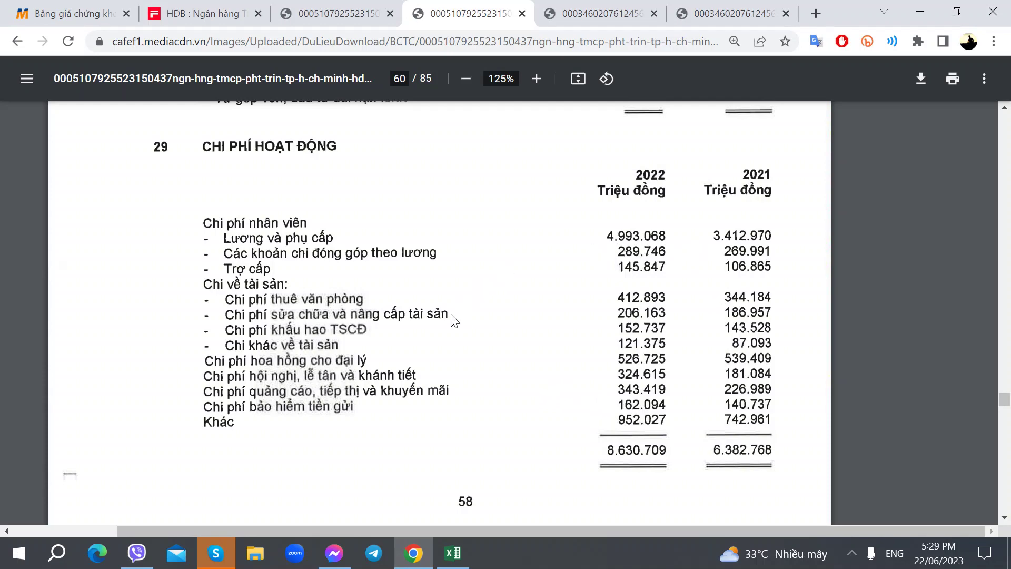
Step: Switch to Excel and locate the operating cost breakdown on the Phụ lục sheet, selecting HDB's 2022 total operating cost
key(alt+Tab)
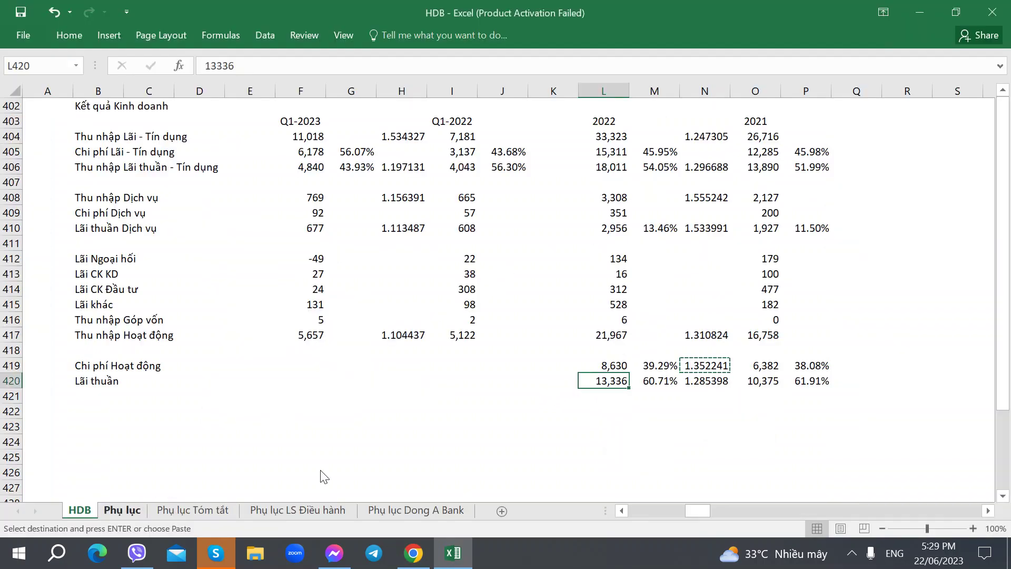
key(ctrl+Page_Down)
click(729, 313)
key(Right)
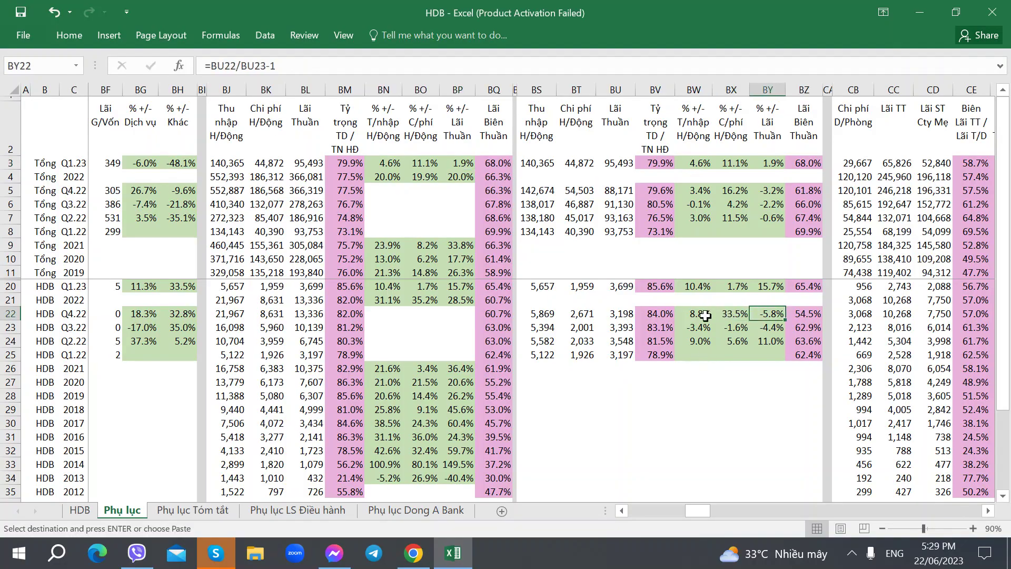
key(Right)
key(Right)
key(Right)
key(Right)
key(Right)
key(Right)
key(Right)
key(Right)
key(Right)
key(Right)
key(Right)
key(Right)
key(Right)
key(Right)
key(Right)
key(Right)
key(Right)
key(Right)
key(Right)
key(Right)
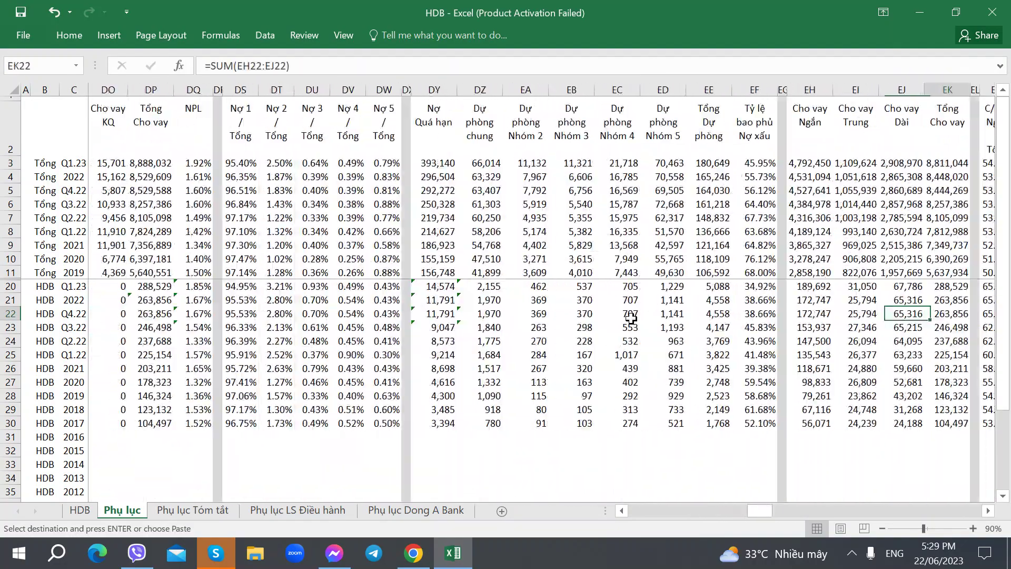
key(Right)
key(Right)
key(Right)
key(Right)
key(Right)
key(Right)
key(Right)
key(Right)
key(Right)
key(Right)
key(Right)
key(Right)
key(Right)
key(Right)
key(Right)
key(Right)
key(Right)
key(Right)
key(Right)
key(Right)
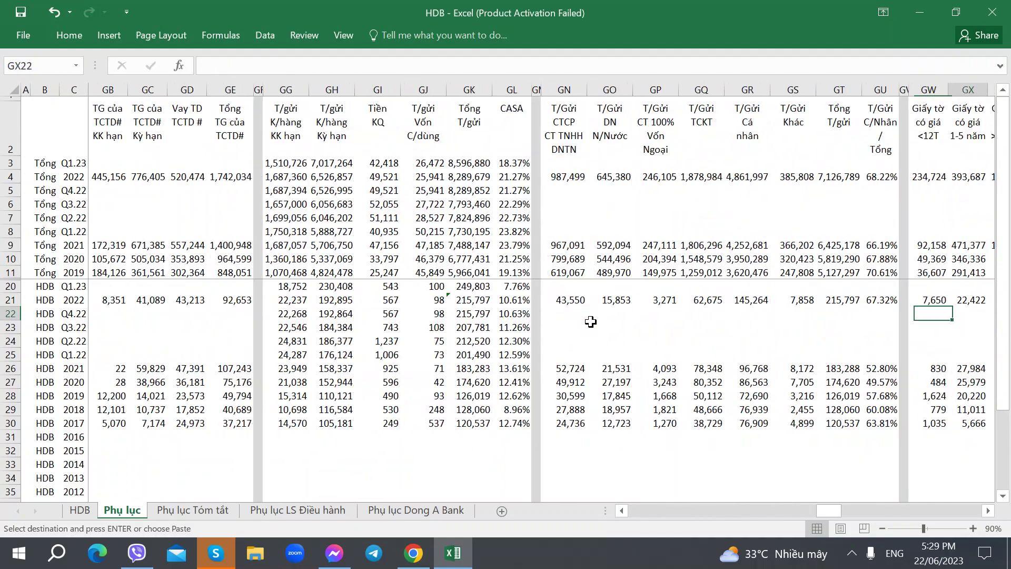
key(Right)
key(Right)
key(Right)
key(Right)
key(Right)
key(Right)
key(Right)
key(Right)
key(Right)
key(Right)
key(Right)
key(Right)
key(Right)
key(Right)
key(Right)
key(Right)
key(Right)
key(Right)
key(Right)
key(Right)
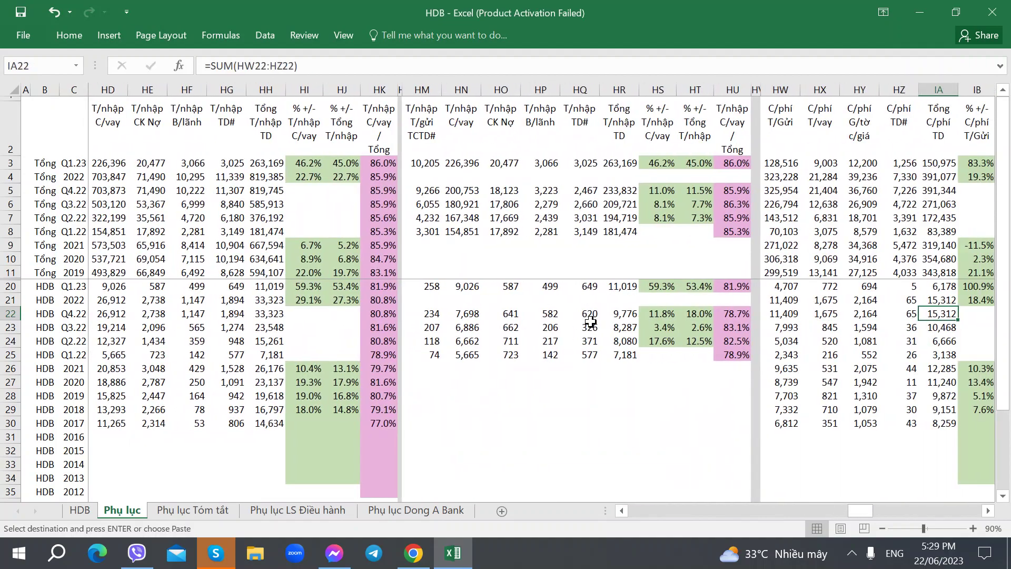
key(Right)
key(Right)
key(Right)
key(Right)
key(Right)
key(Right)
key(Right)
key(Right)
key(Right)
key(Right)
key(Right)
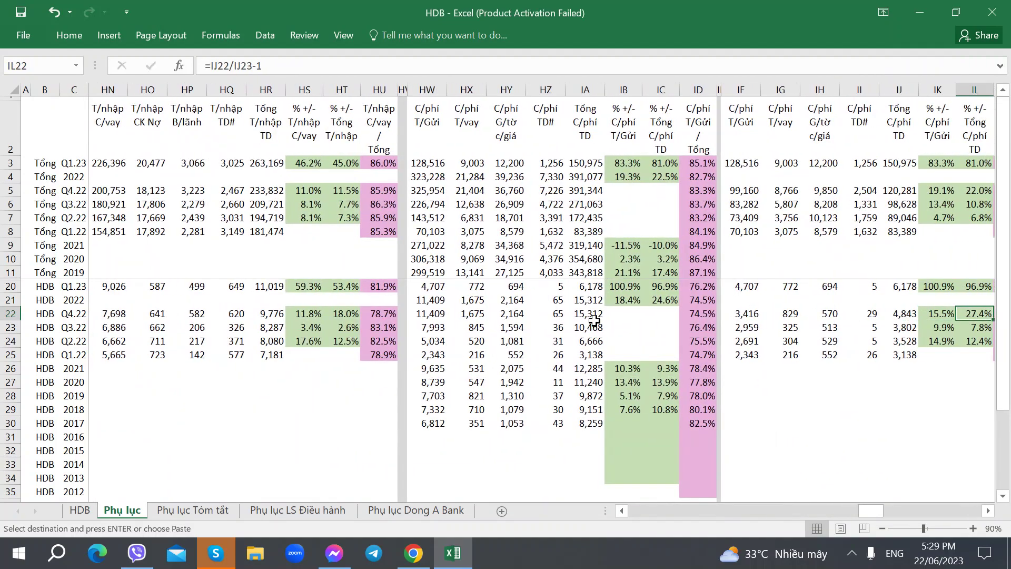
key(Right)
key(Right)
key(Right)
key(Right)
key(Right)
key(Right)
key(Right)
key(Right)
key(Right)
key(Right)
key(Right)
key(Right)
key(Right)
key(Right)
key(Right)
key(Right)
key(Right)
key(Right)
key(Right)
key(Right)
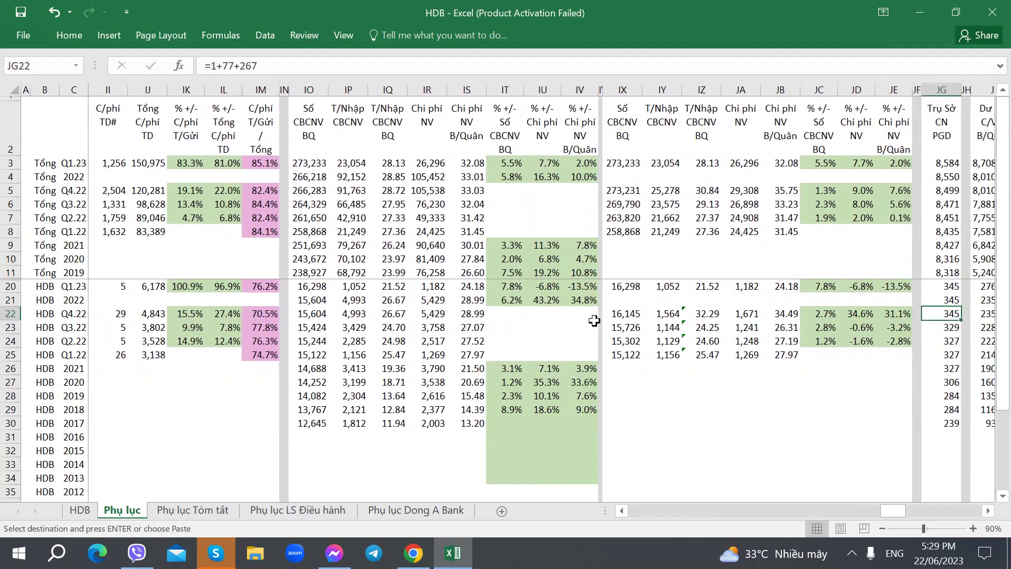
click(398, 317)
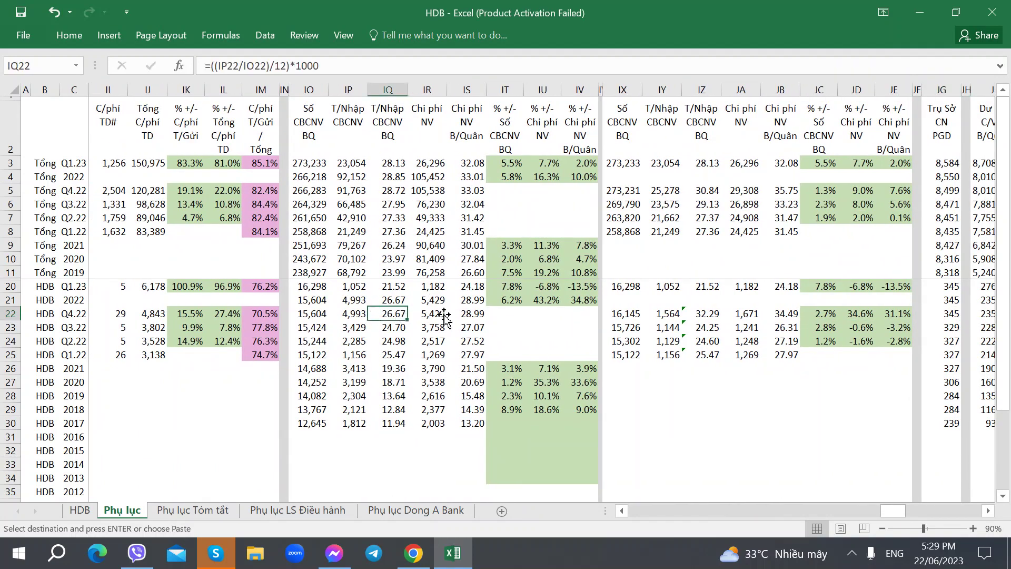
key(Right)
key(Right)
key(Right)
key(Right)
key(Right)
key(Right)
key(Right)
key(Right)
key(Right)
key(Right)
key(Right)
key(Right)
key(Right)
key(Right)
key(Right)
key(Right)
key(Right)
key(Right)
key(Right)
key(Right)
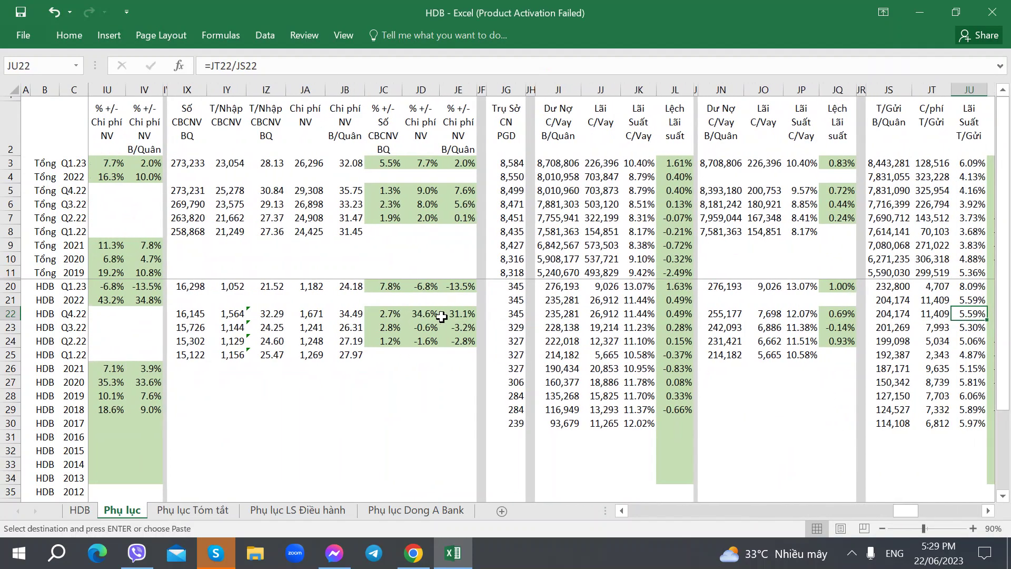
key(Right)
key(Right)
key(Right)
key(Right)
key(Right)
key(Right)
key(Right)
key(Right)
key(Right)
key(Right)
key(Right)
key(Right)
key(Right)
key(Right)
key(Right)
key(Right)
key(Right)
key(Right)
key(Right)
key(Right)
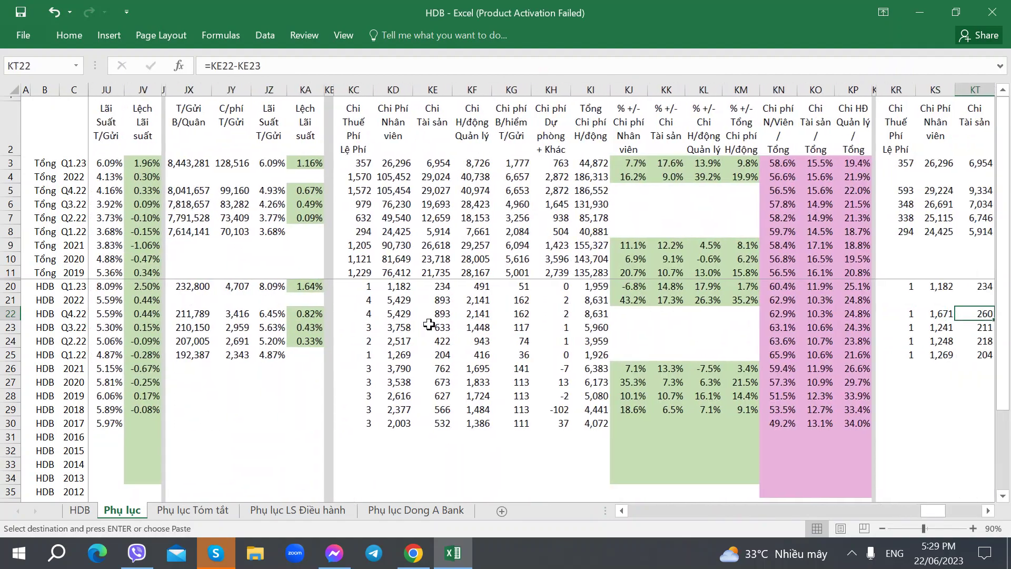
key(Right)
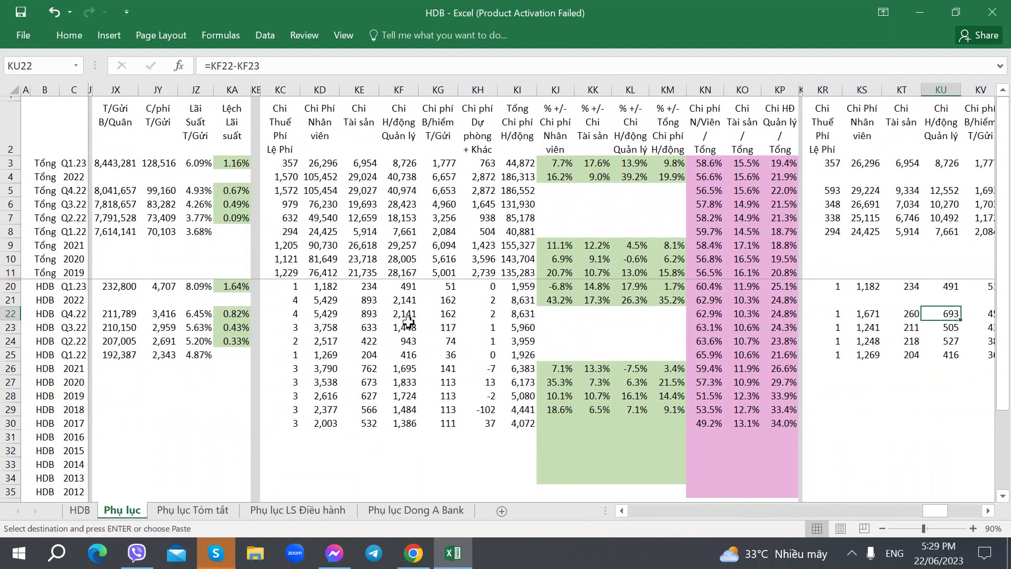
key(Right)
key(Right)
key(Right)
click(435, 304)
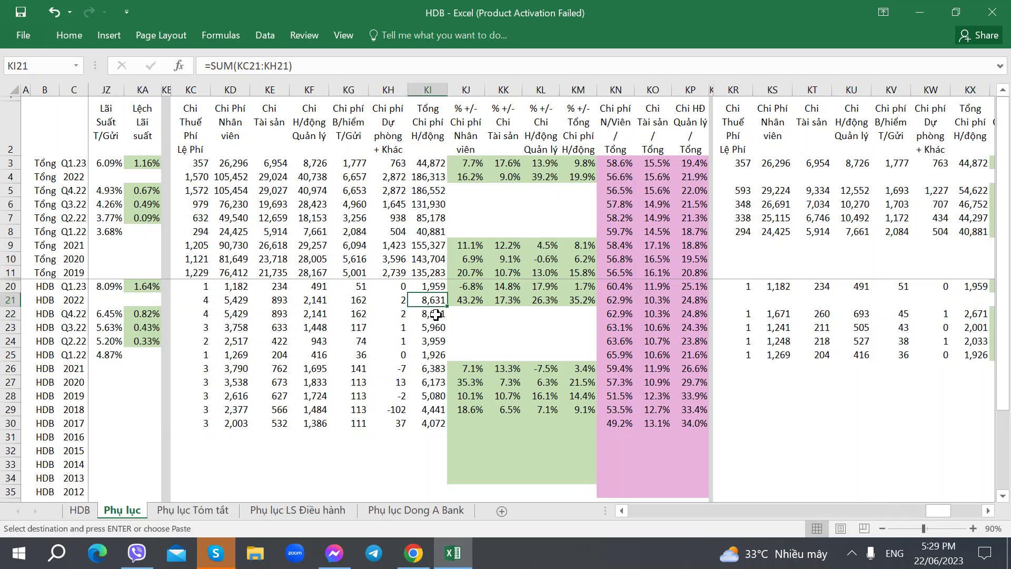
Step: Inspect the formula behind HDB's 2022 staff cost share of total operating costs in KN21
click(617, 302)
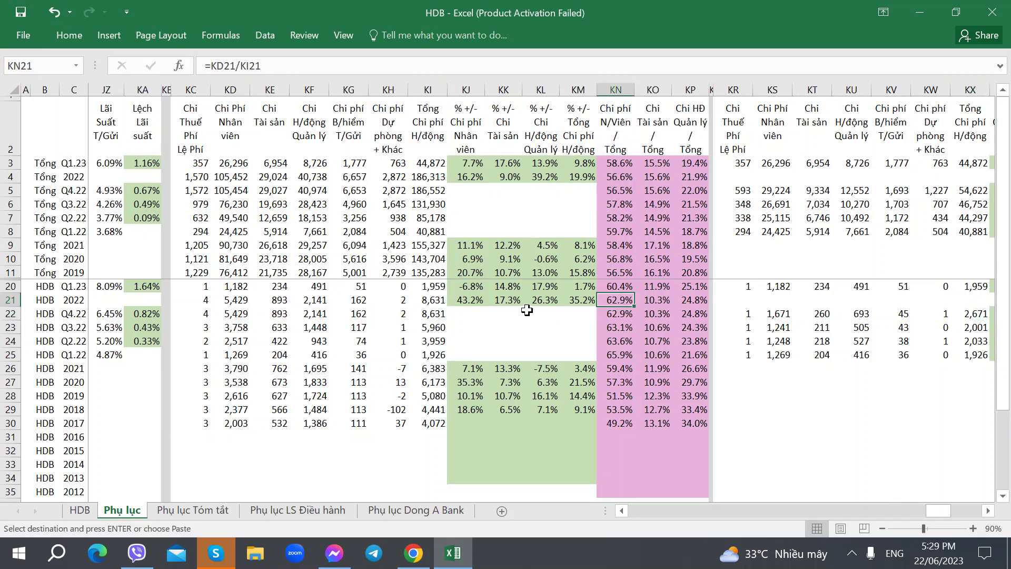
click(406, 66)
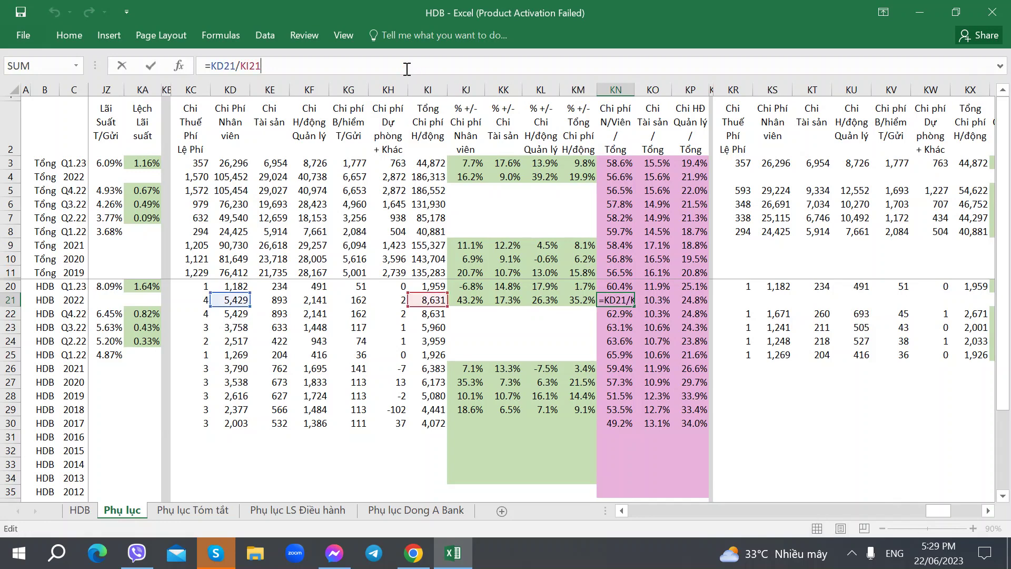
key(Tab)
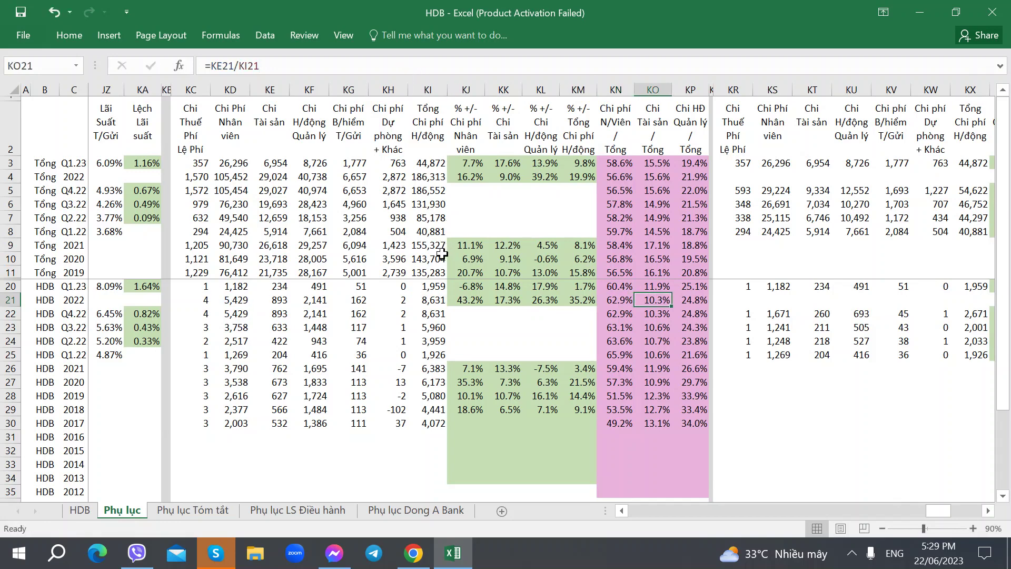
Step: Compare HDB's staff cost share of operating costs with the sector total for 2022 and Q1.23
click(604, 301)
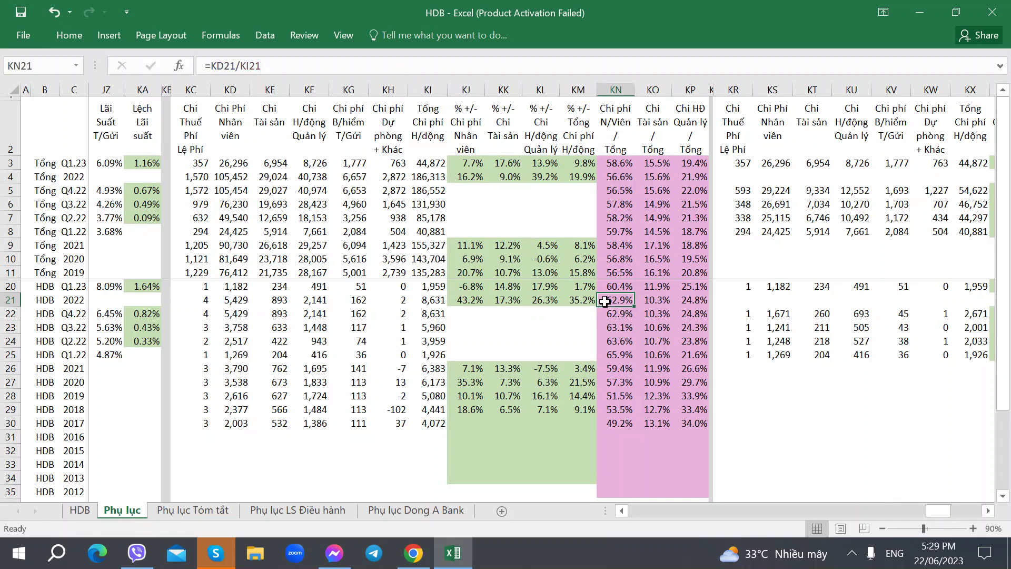
click(608, 179)
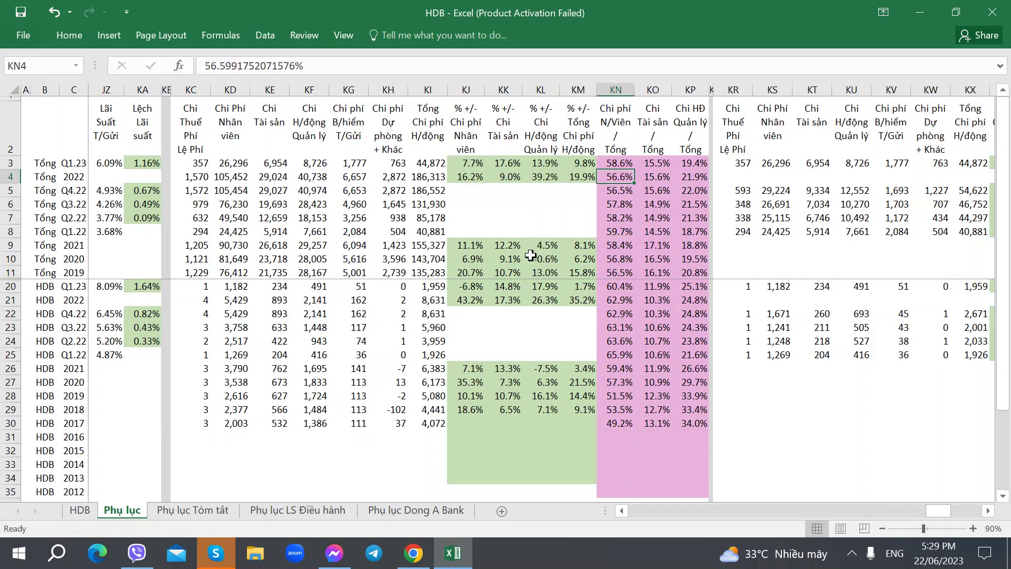
click(617, 163)
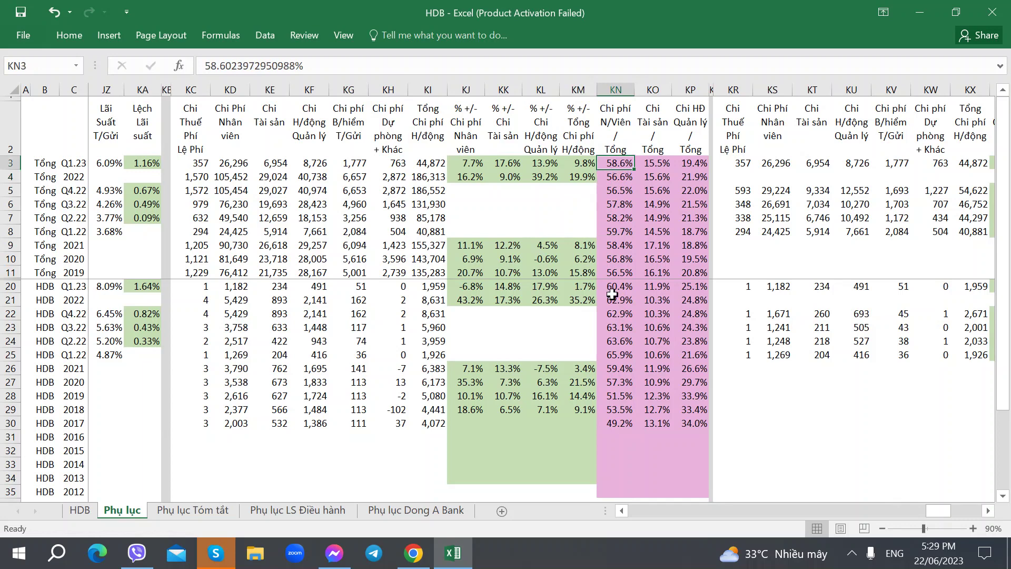
click(612, 288)
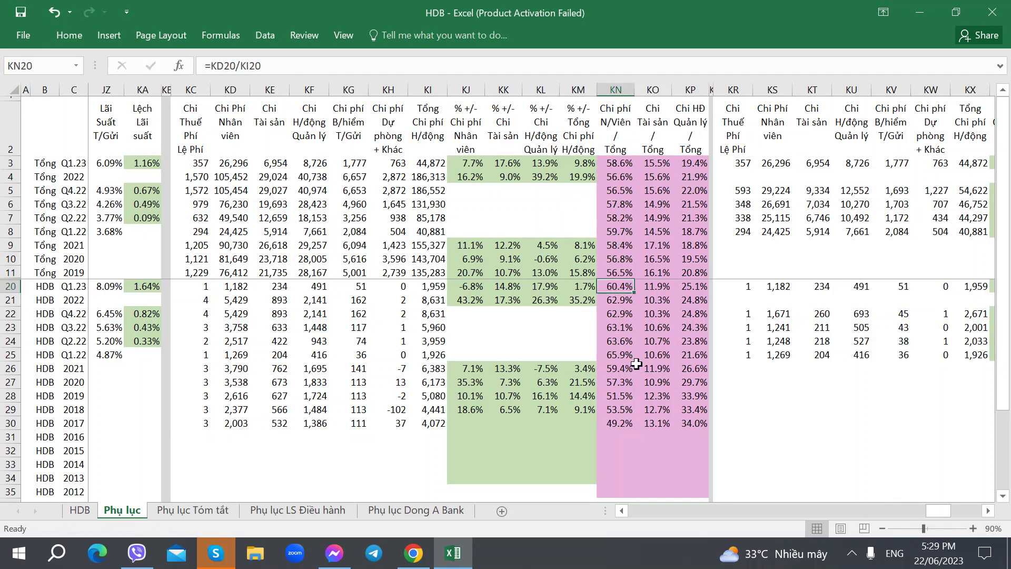